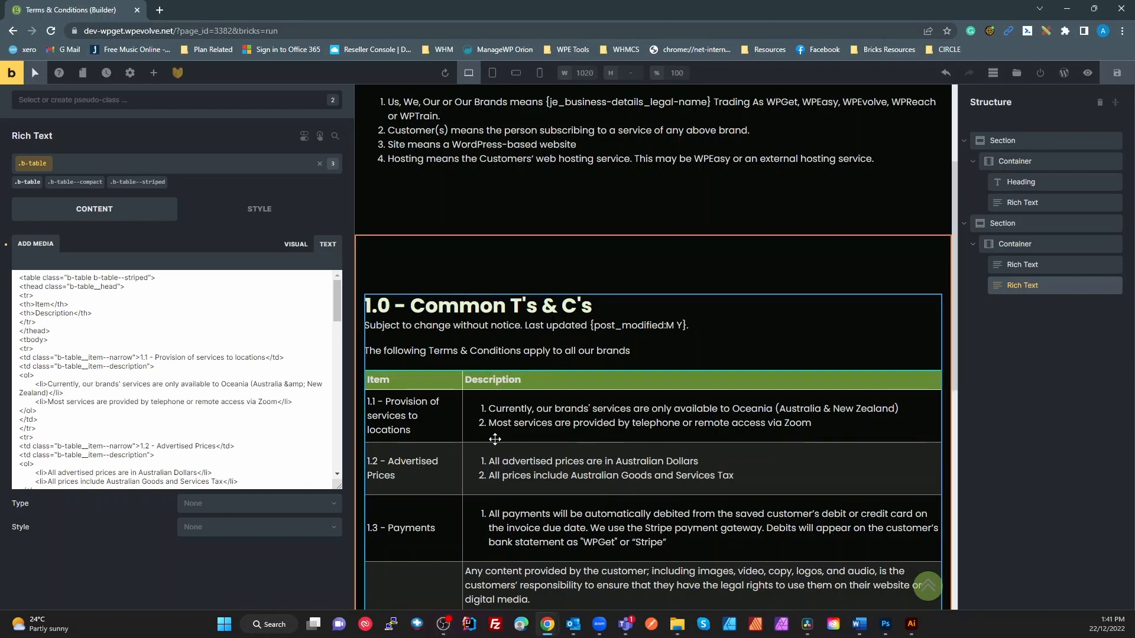
- Examine the terms table's HTML source, including the b-table, b-table--striped, b-table__head and b-table__item class names
scroll(497, 438, "down", 1)
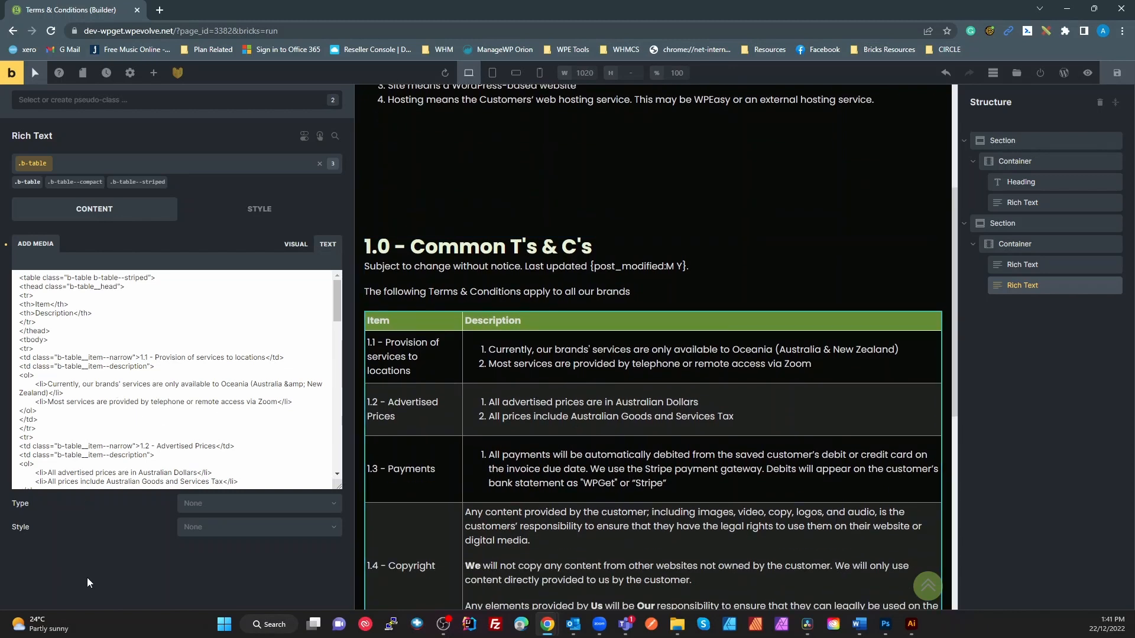
key("ctrl+plus")
key("ctrl+plus")
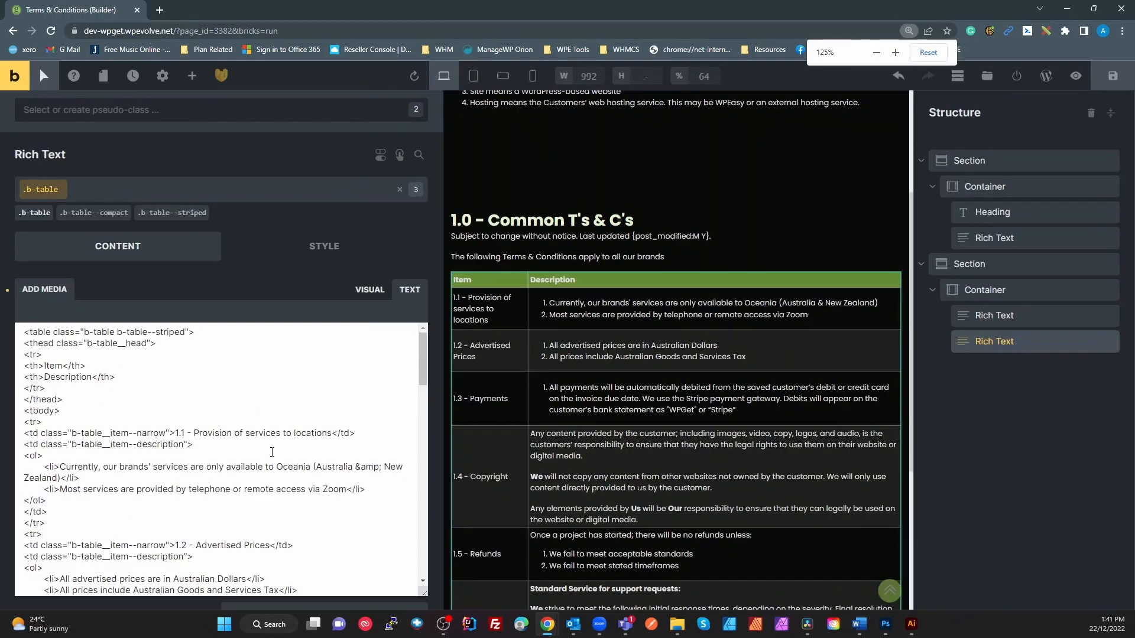
scroll(272, 453, "down", 1)
scroll(284, 453, "up", 3)
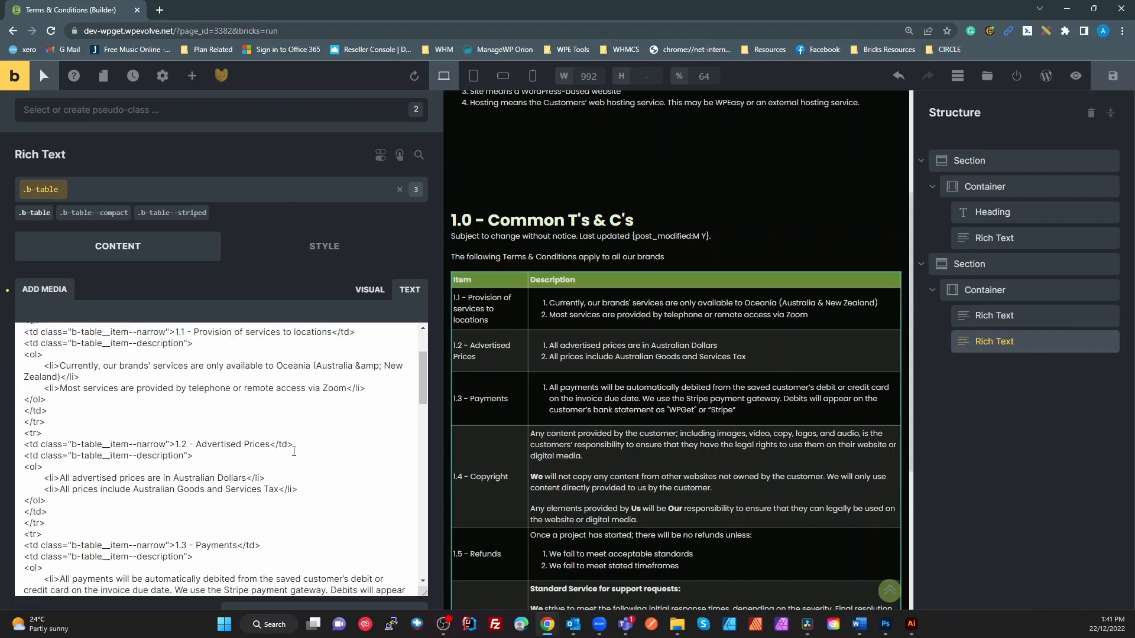
scroll(172, 438, "down", 8)
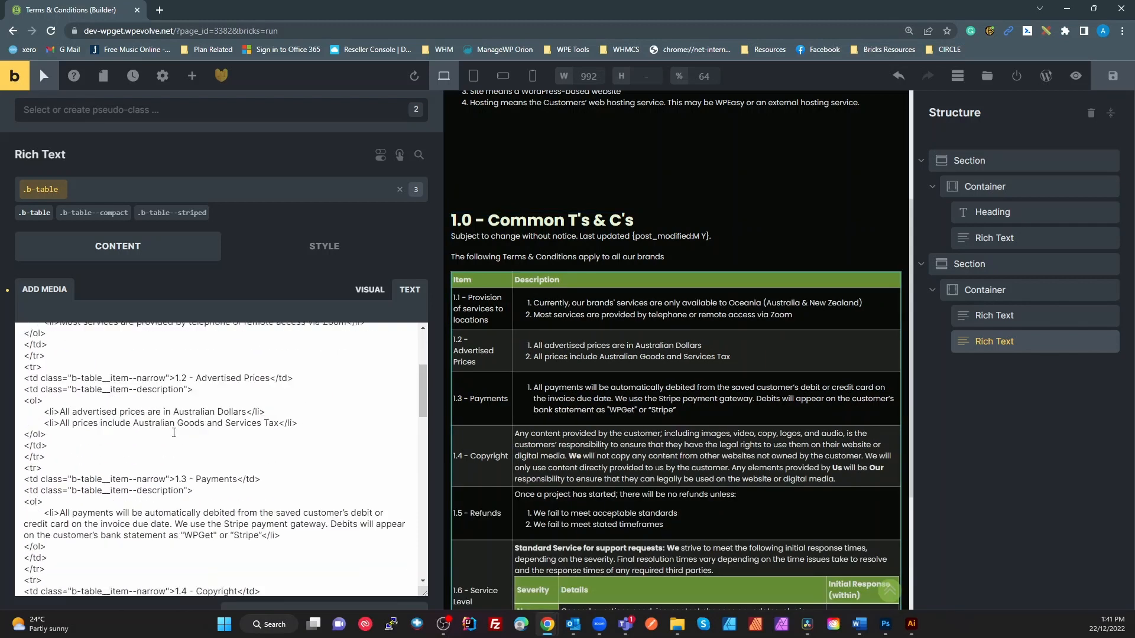
scroll(178, 441, "up", 8)
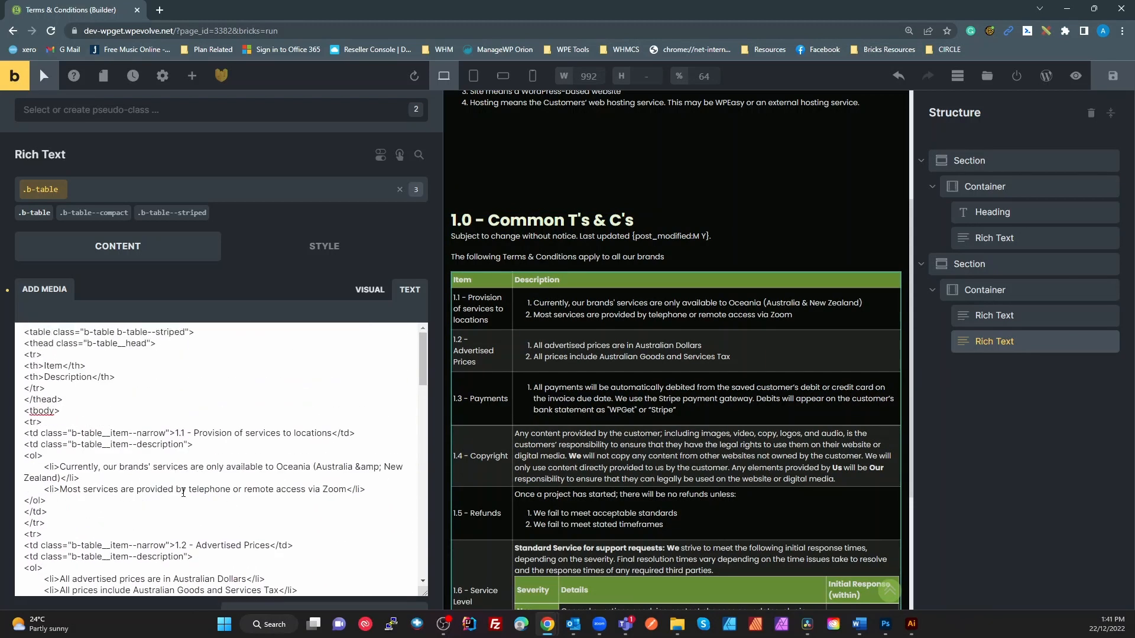
mouse_move(84, 332)
left_mouse_down()
mouse_move(155, 334)
mouse_move(83, 332)
left_mouse_up()
left_click(126, 333)
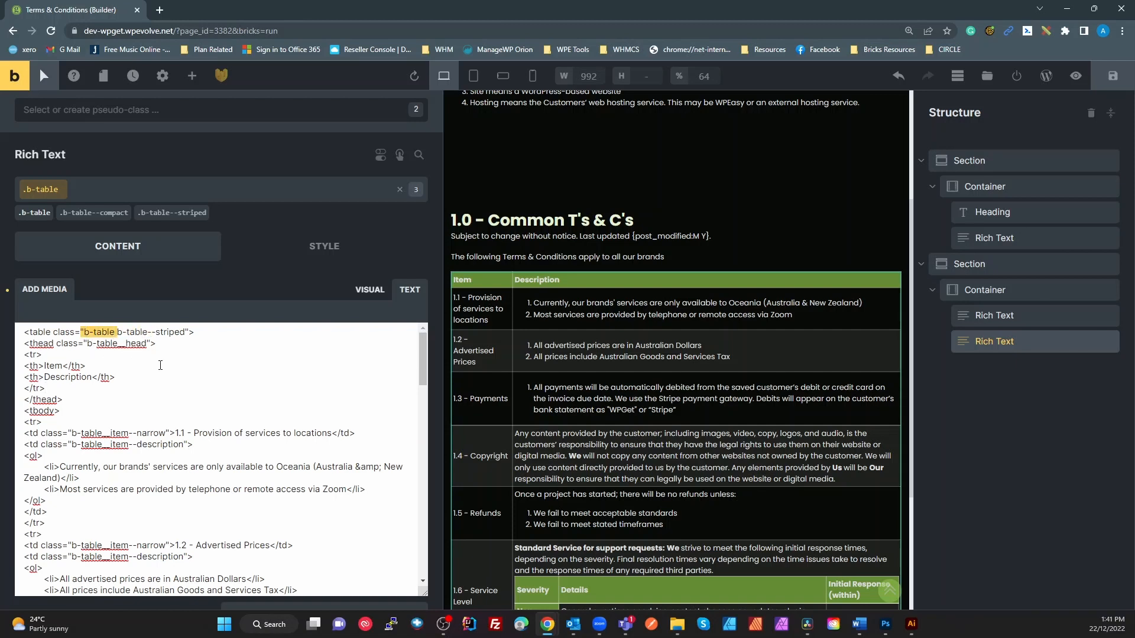
left_click(115, 334)
mouse_move(147, 332)
left_mouse_down()
mouse_move(184, 332)
mouse_move(125, 348)
mouse_move(149, 355)
left_mouse_up()
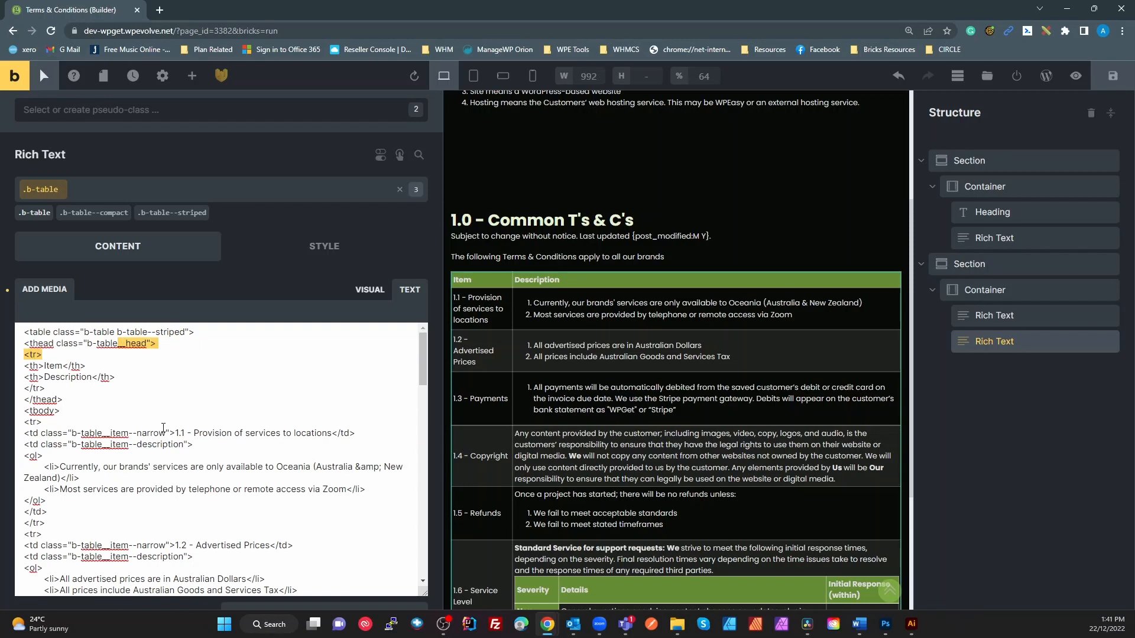
left_click_drag(166, 433, 113, 451)
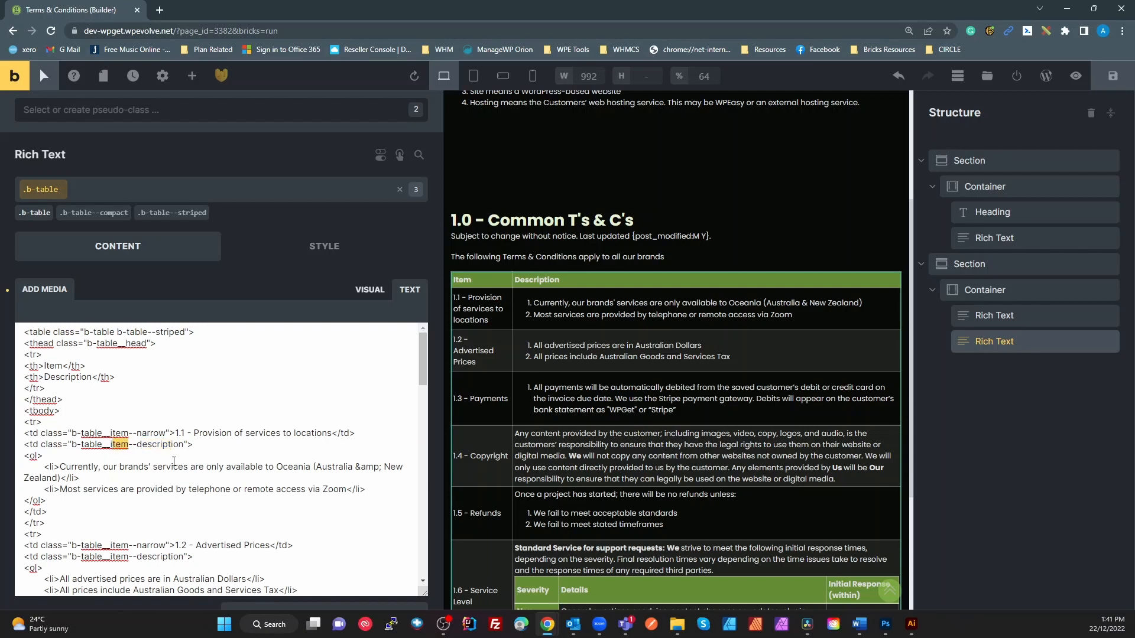
scroll(178, 458, "down", 2)
scroll(189, 455, "up", 2)
- In the .b-table class's custom CSS, add the missing semicolon after "border-collapse: collapse"
left_click(30, 217)
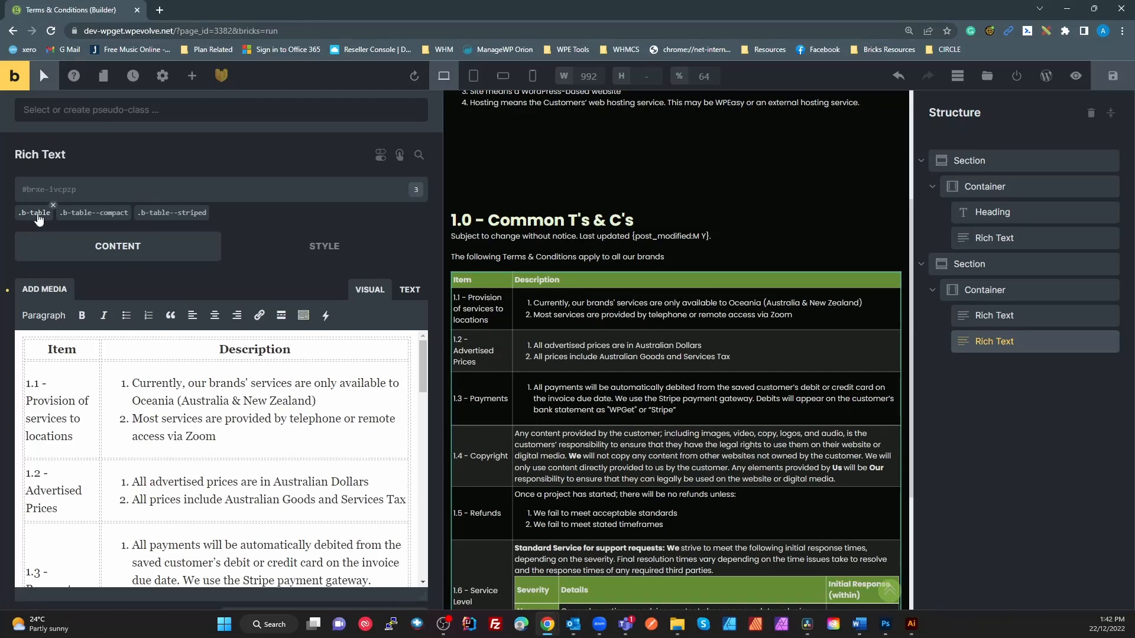
left_click(38, 216)
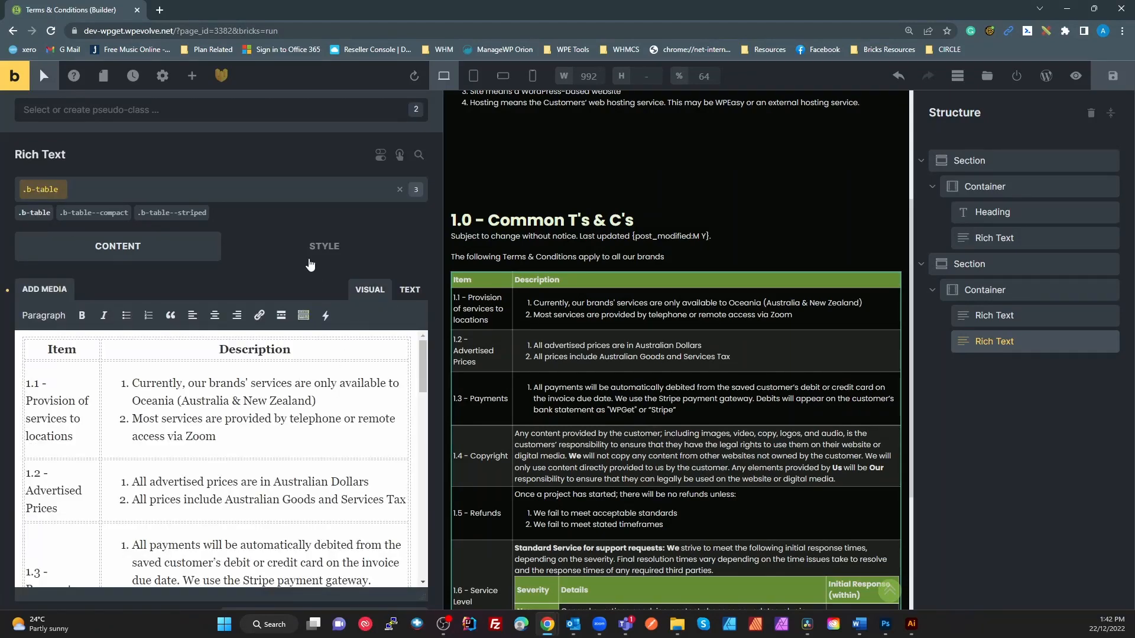
left_click(330, 246)
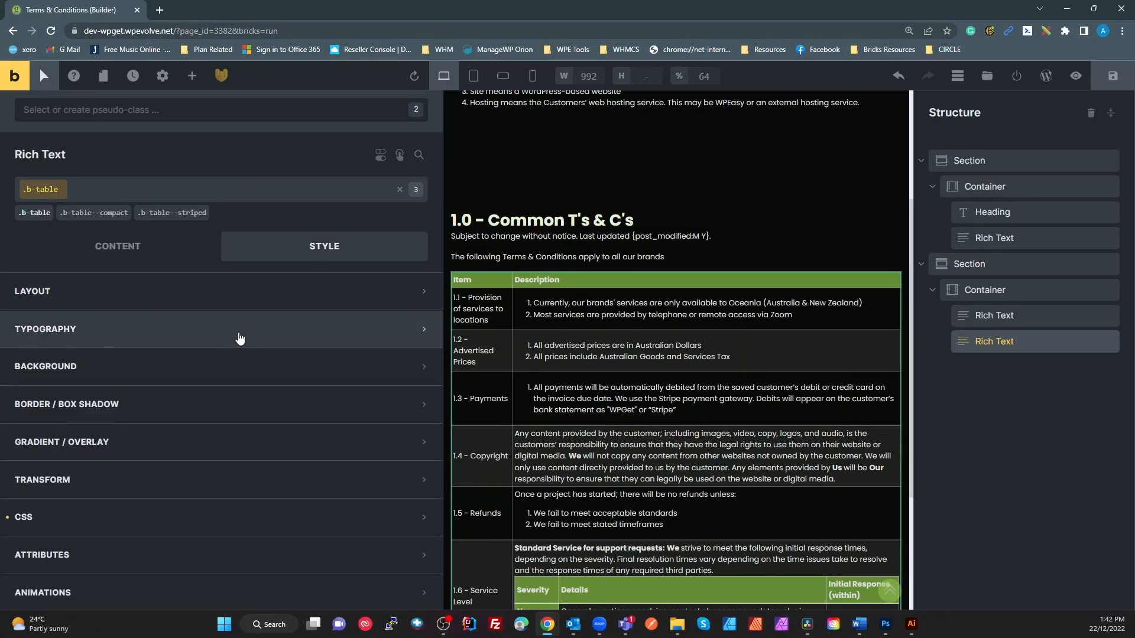
left_click(62, 516)
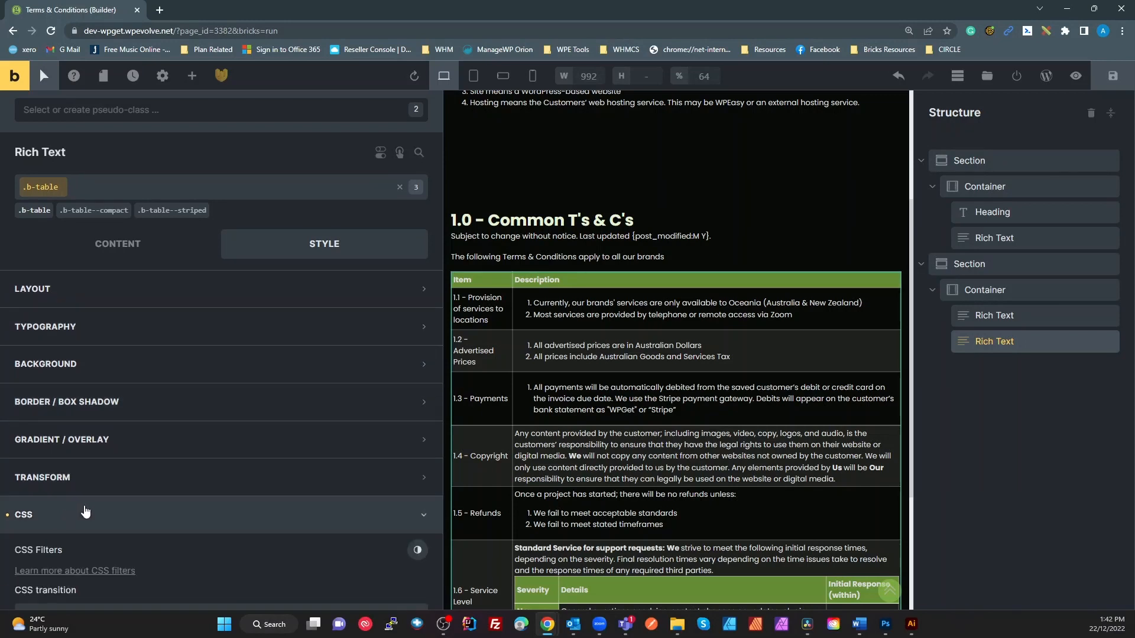
scroll(170, 473, "down", 2)
scroll(170, 473, "down", 4)
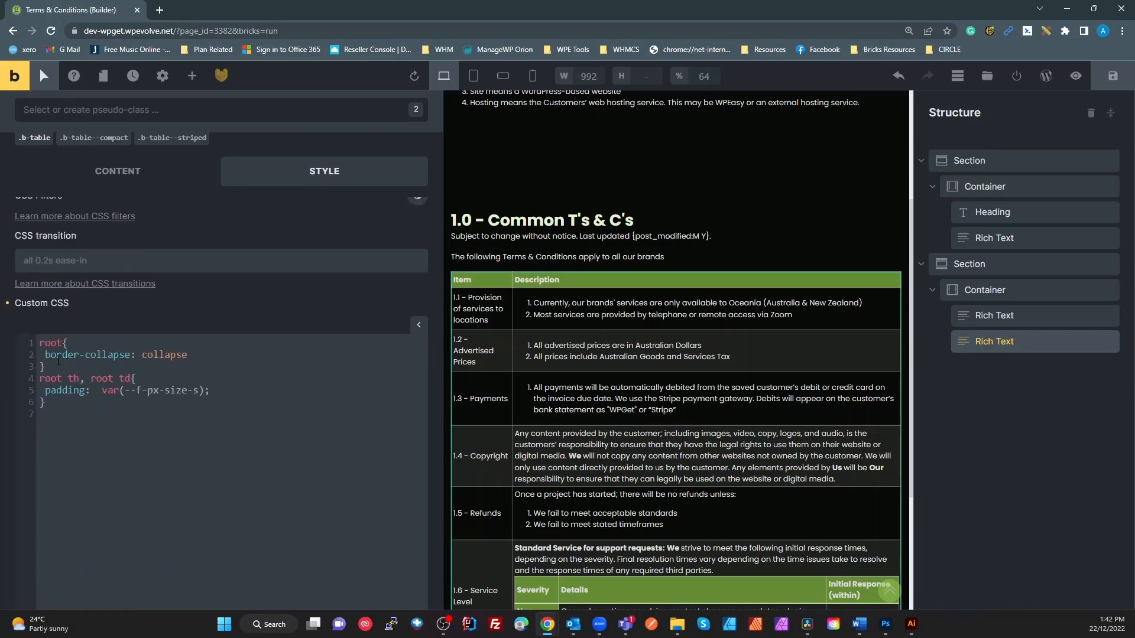
left_click_drag(40, 354, 214, 367)
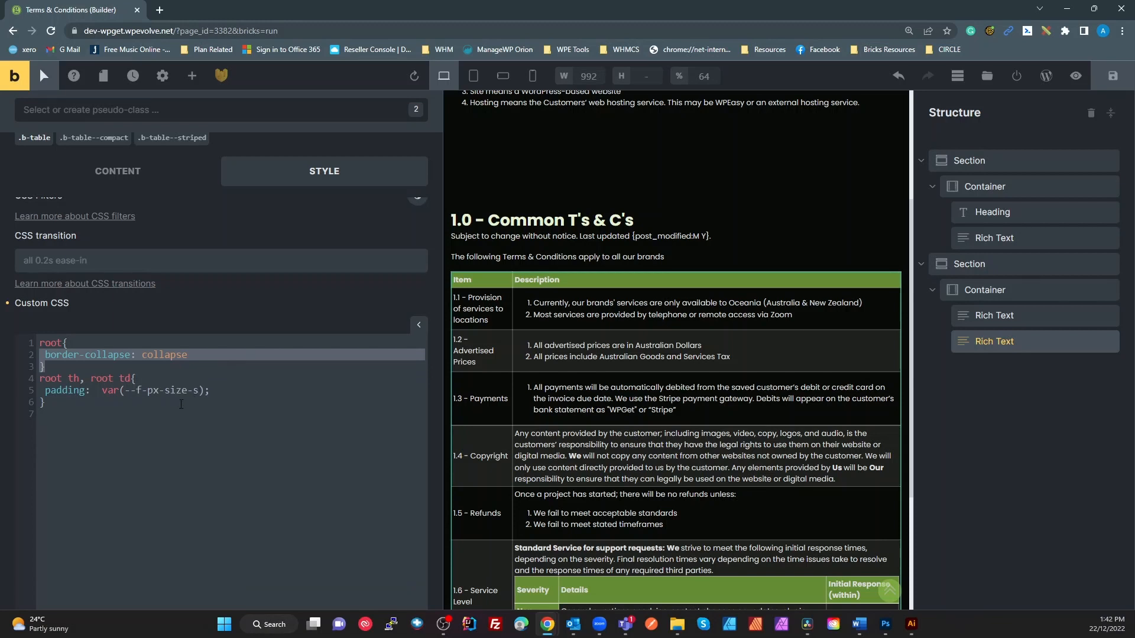
left_click(181, 364)
left_click(199, 357)
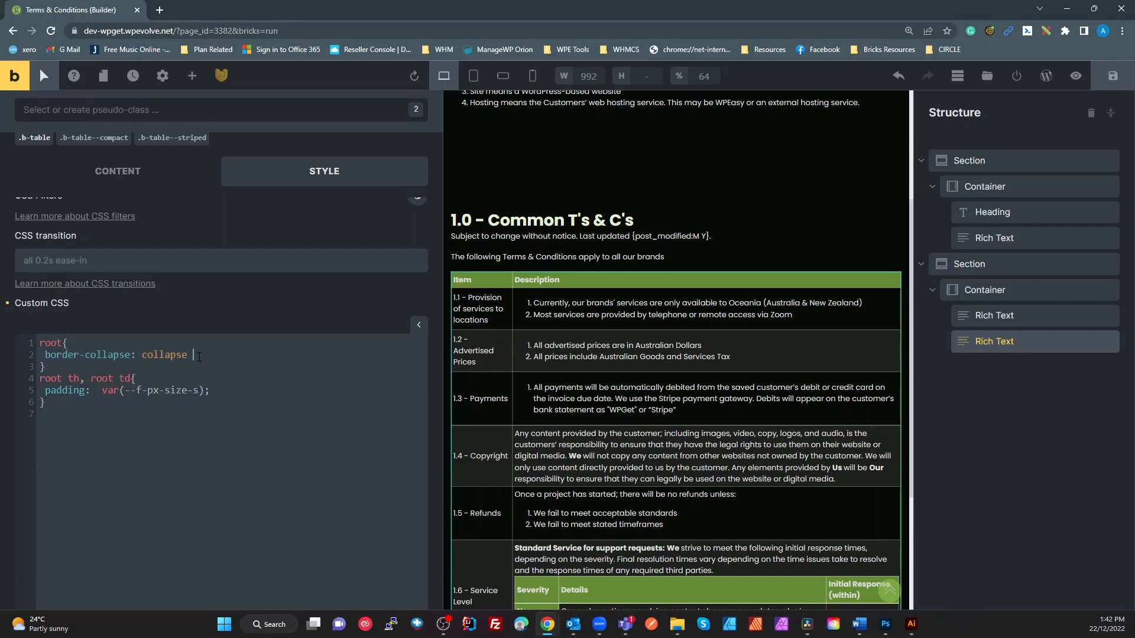
left_click(188, 354)
type(";")
- Review the th and td padding rule and its spacing variable in the .b-table custom CSS
left_click(196, 473)
left_click_drag(199, 394, 130, 397)
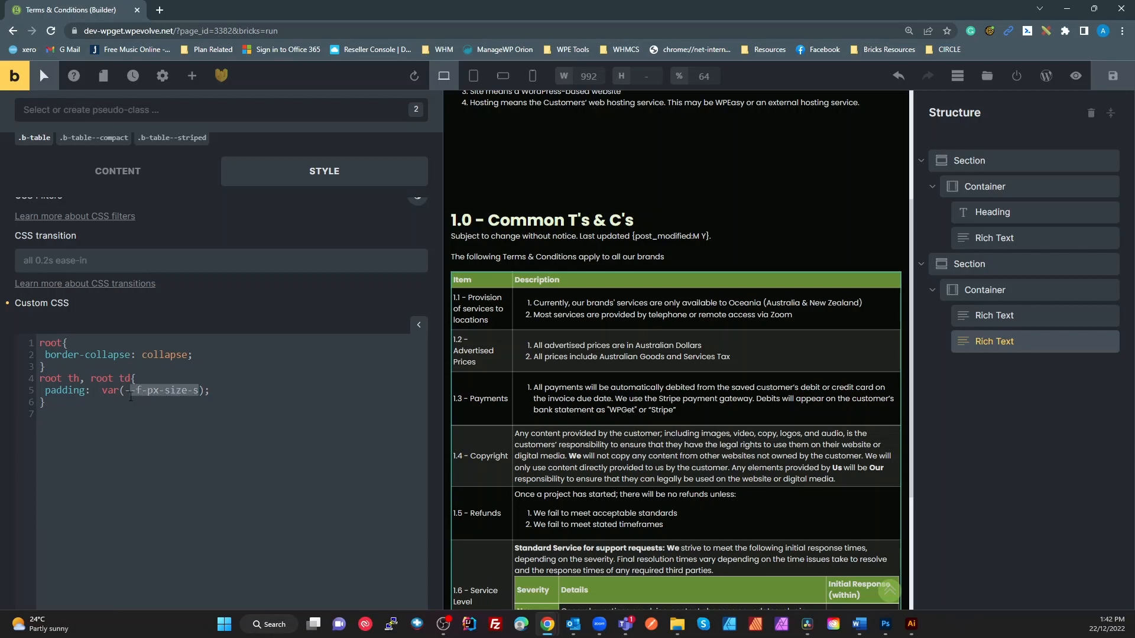
left_click(122, 429)
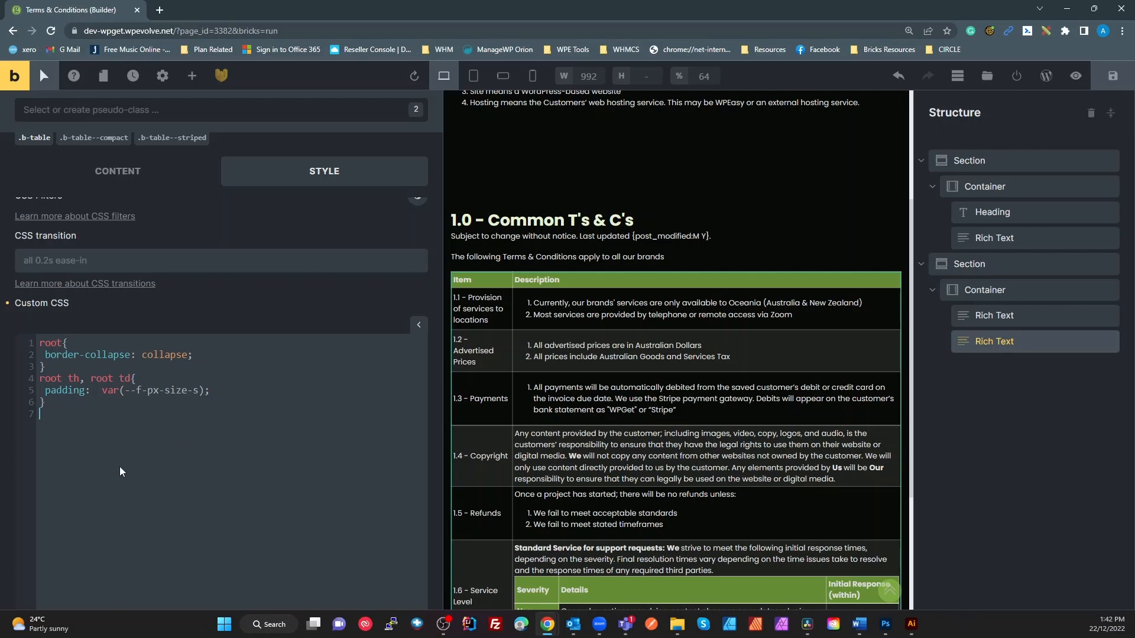
scroll(133, 453, "up", 2)
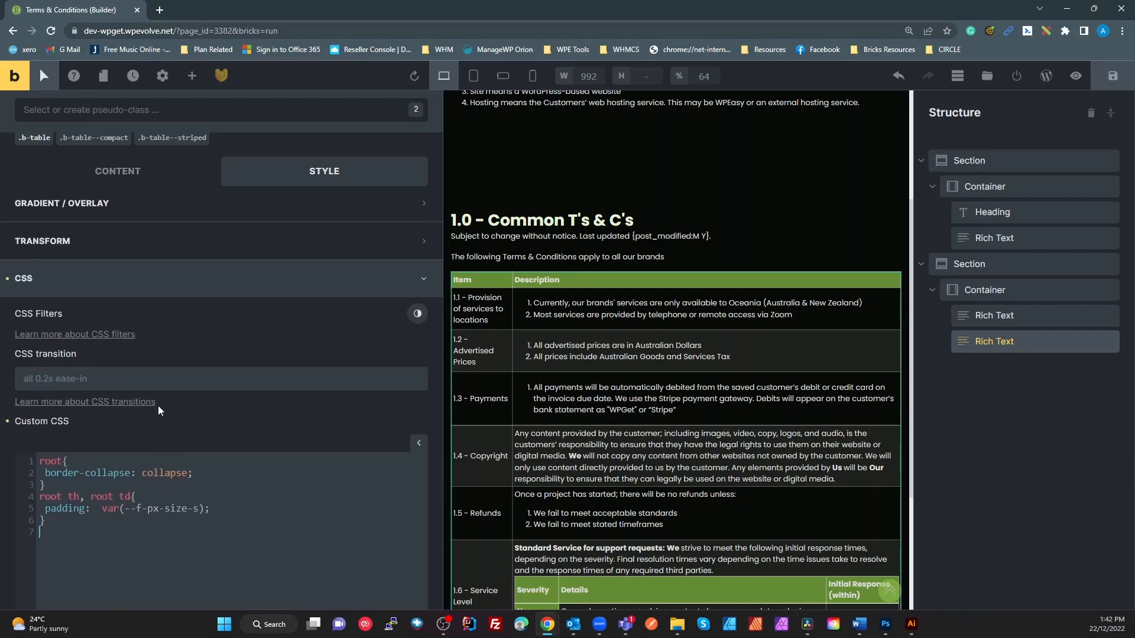
scroll(263, 400, "down", 3)
scroll(262, 414, "up", 4)
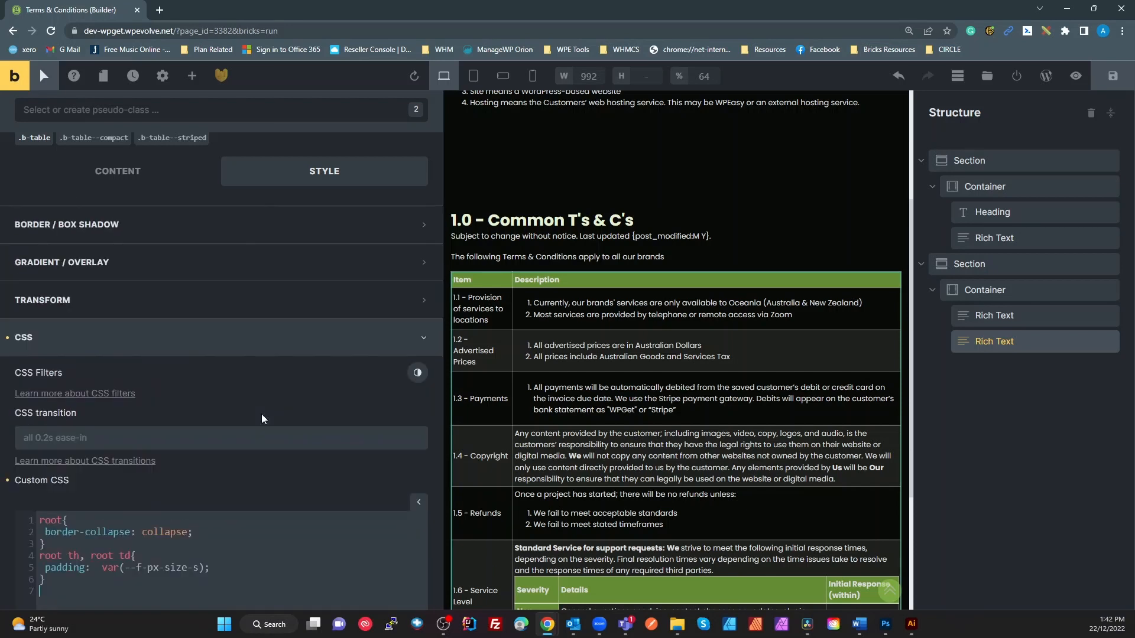
scroll(263, 418, "down", 3)
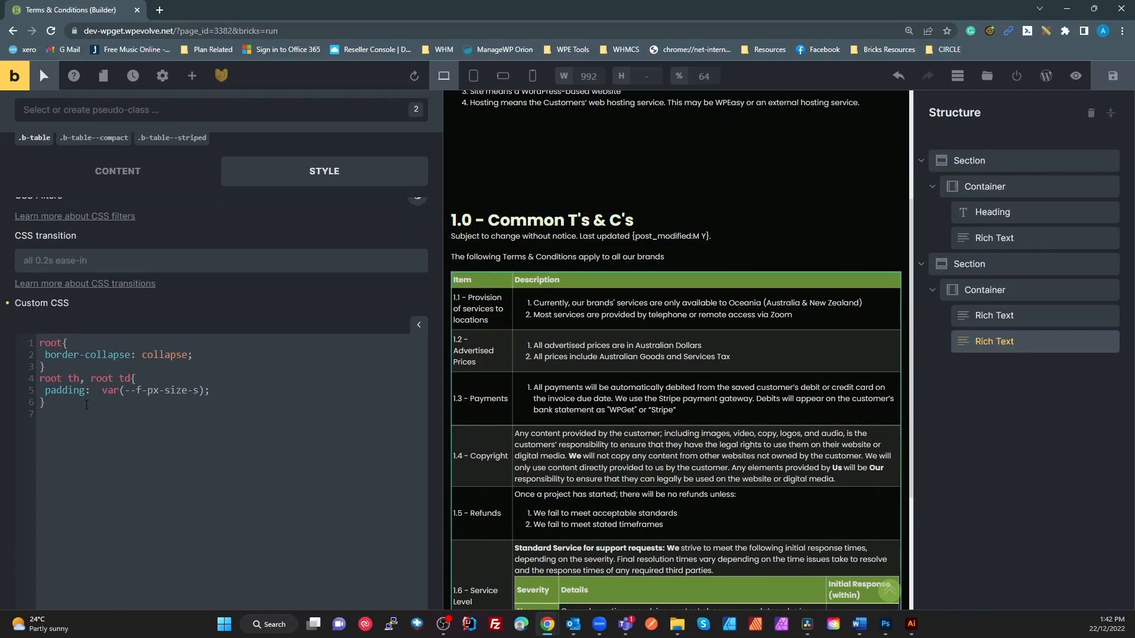
left_click_drag(80, 379, 32, 383)
- Try adding an empty "root th" rule below the padding rule in the .b-table custom CSS
left_click(99, 408)
key("Return")
type("root th{")
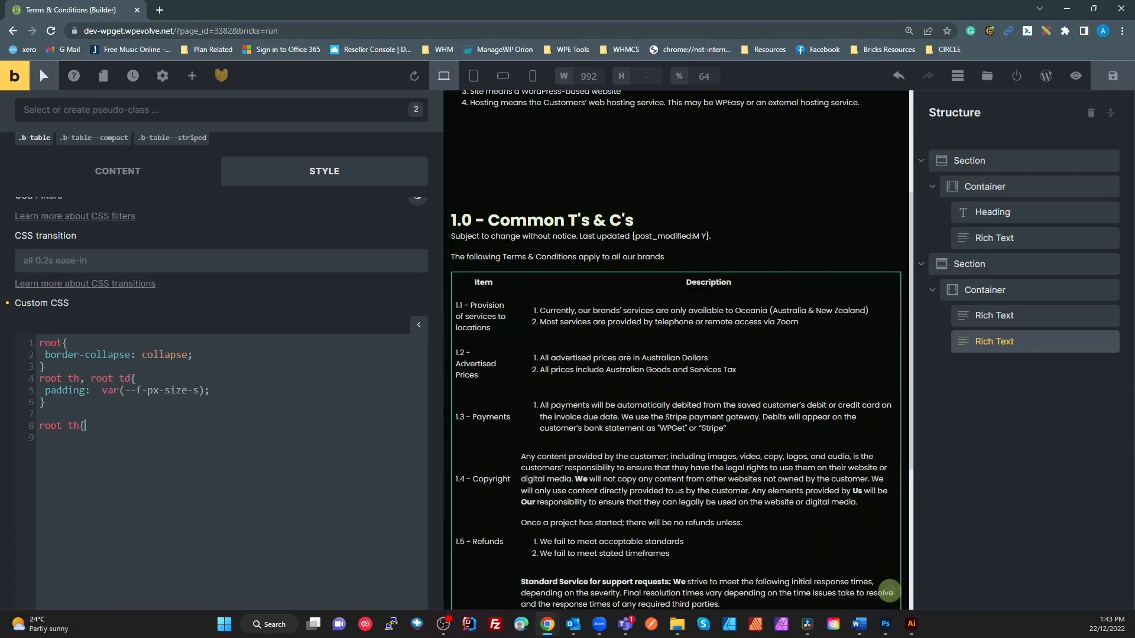
key("Return")
key("Return")
type("}")
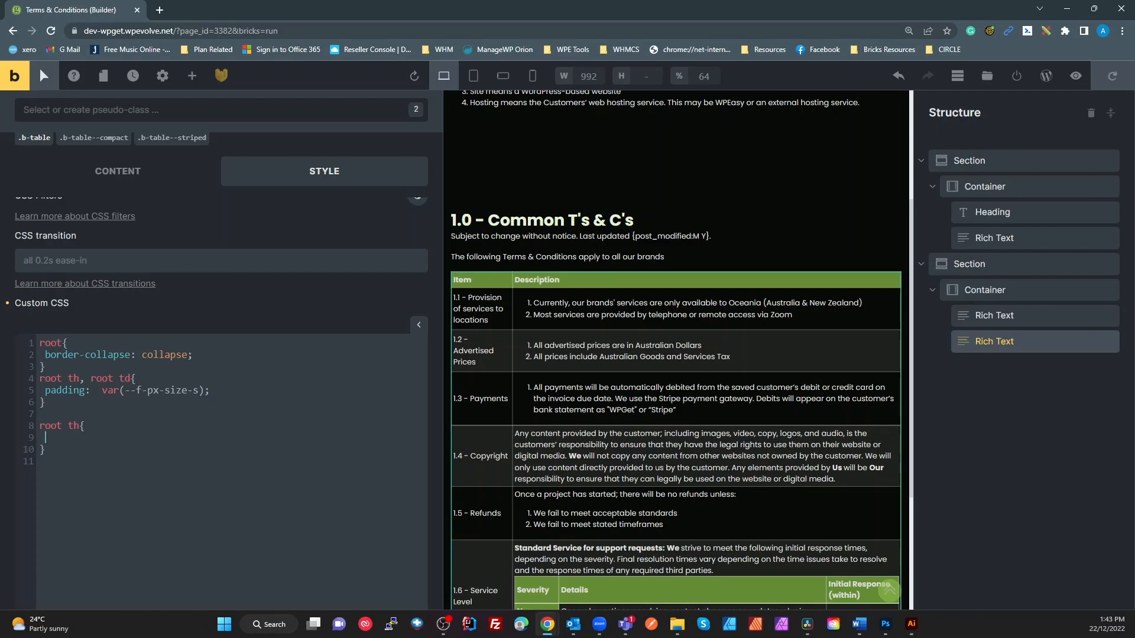
key("Up")
left_click_drag(42, 462, 9, 423)
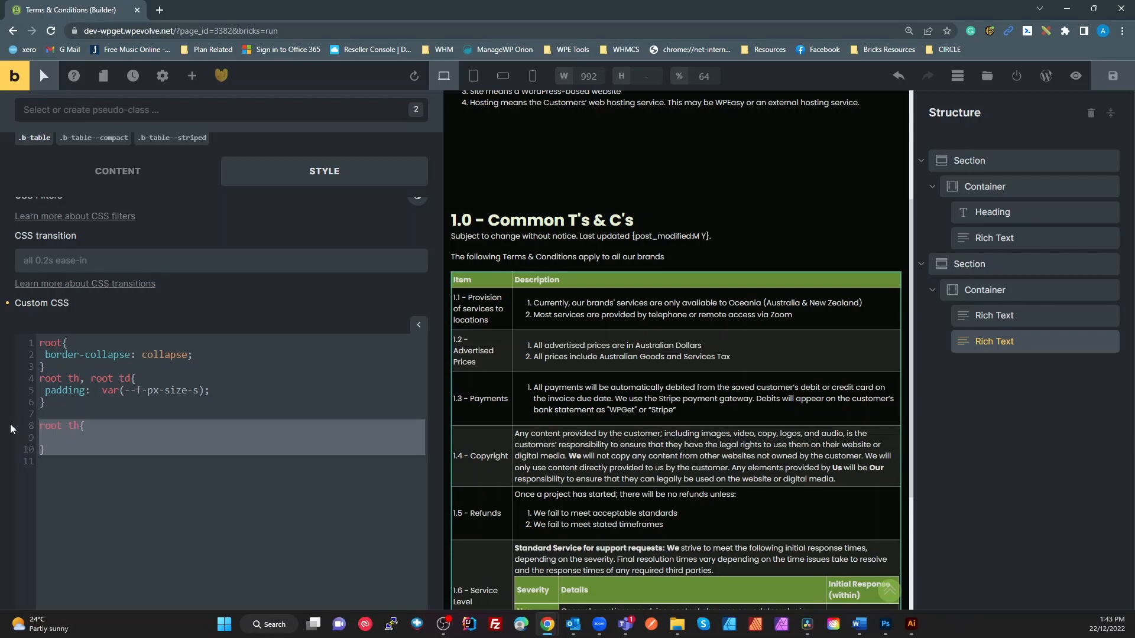
key("BackSpace")
scroll(266, 328, "up", 5)
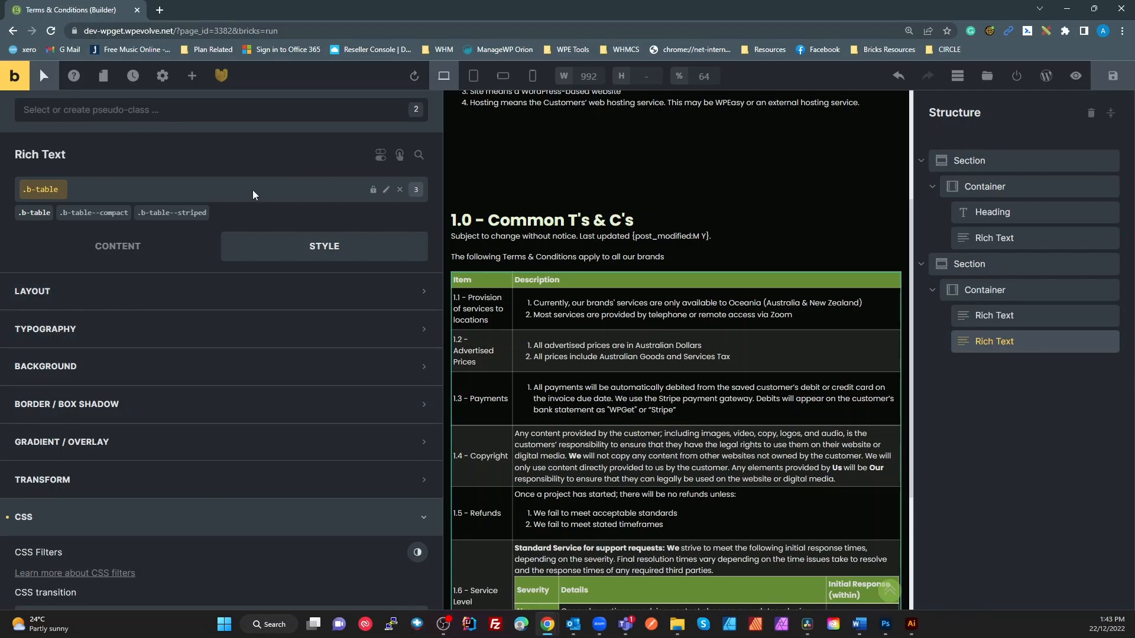
left_click(52, 216)
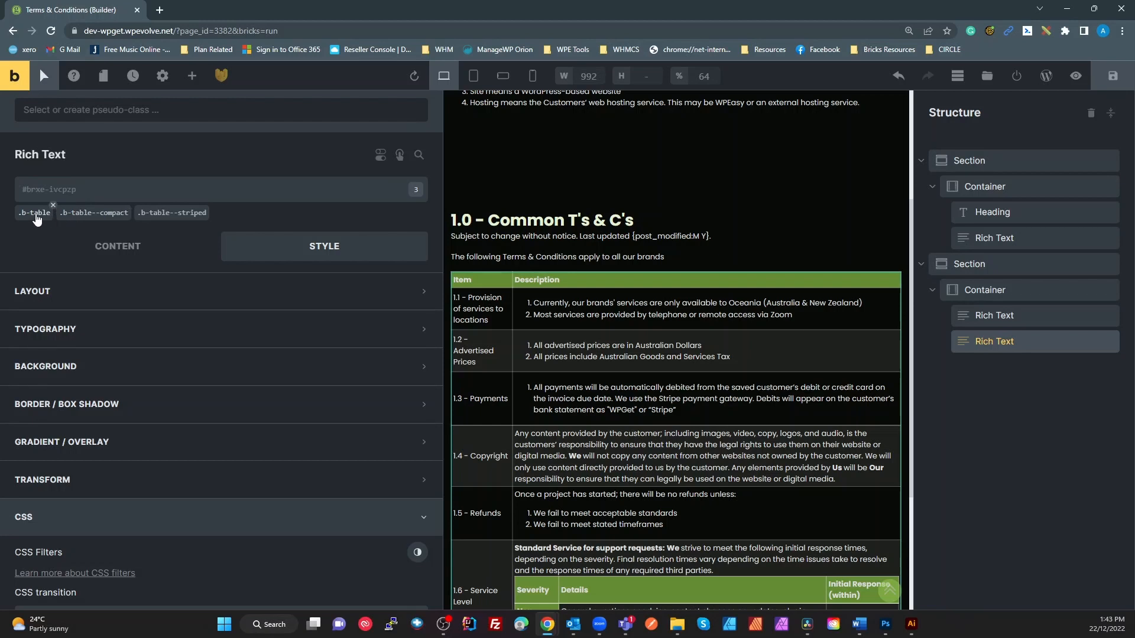
left_click(36, 214)
left_click(387, 190)
type("tr")
key("BackSpace")
key("BackSpace")
key("BackSpace")
left_click(386, 190)
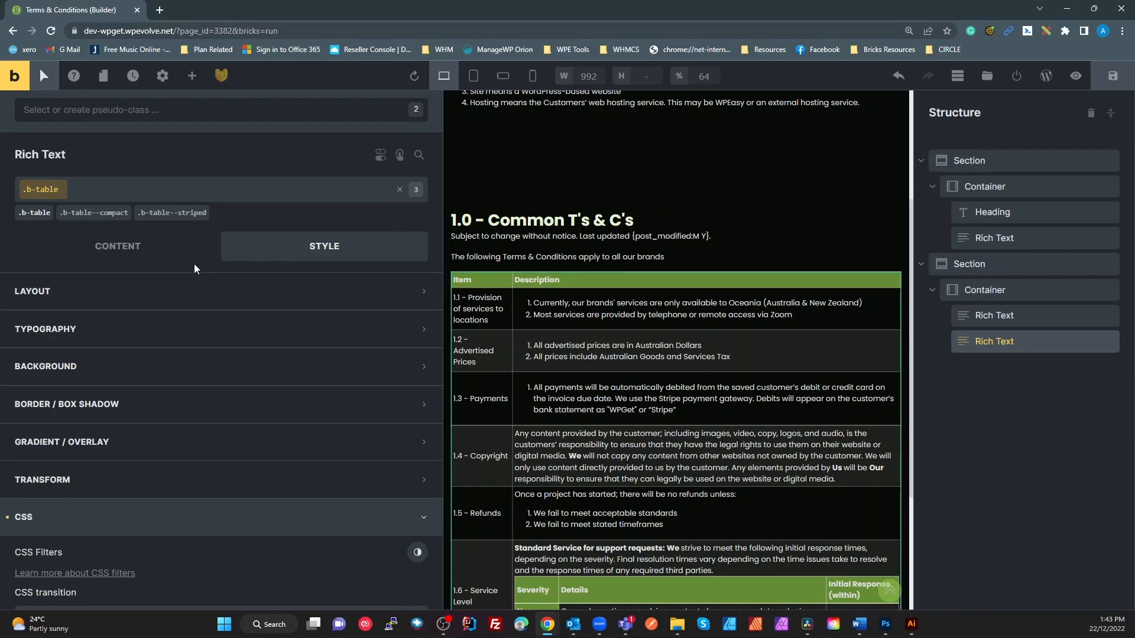
- Create a custom "tr" pseudo-class for the .b-table class
left_click(153, 109)
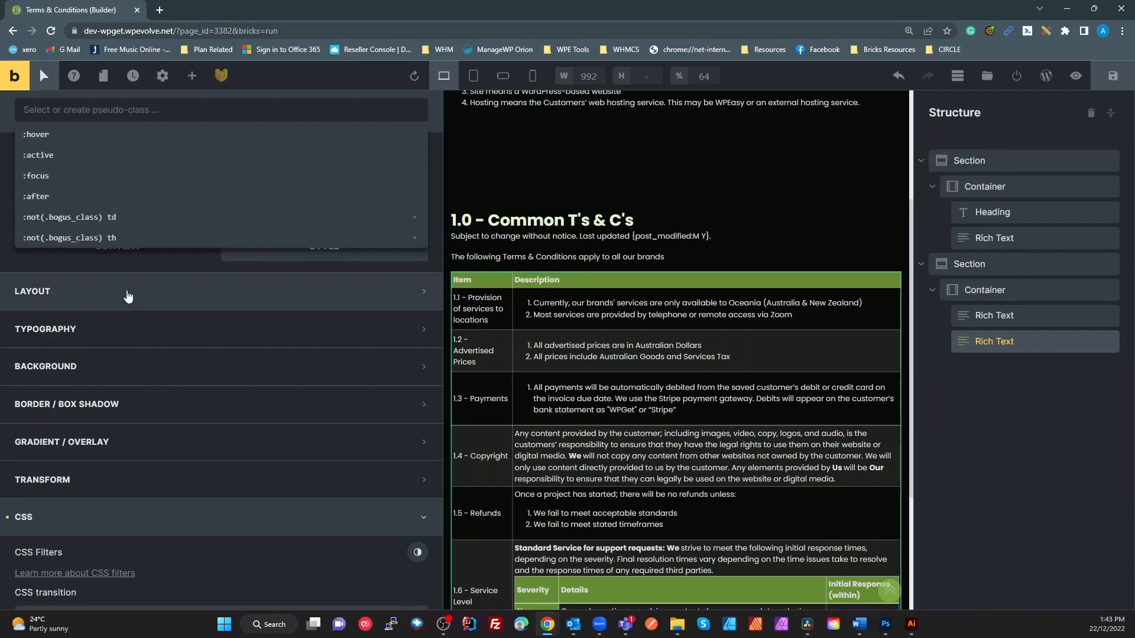
left_click(225, 217)
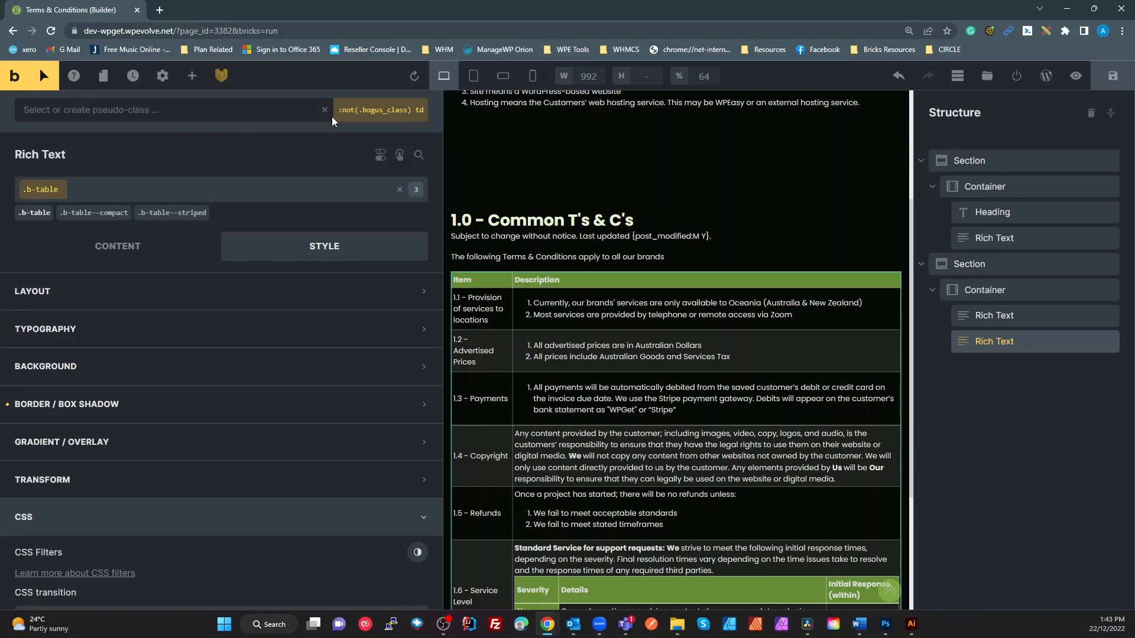
left_click(257, 116)
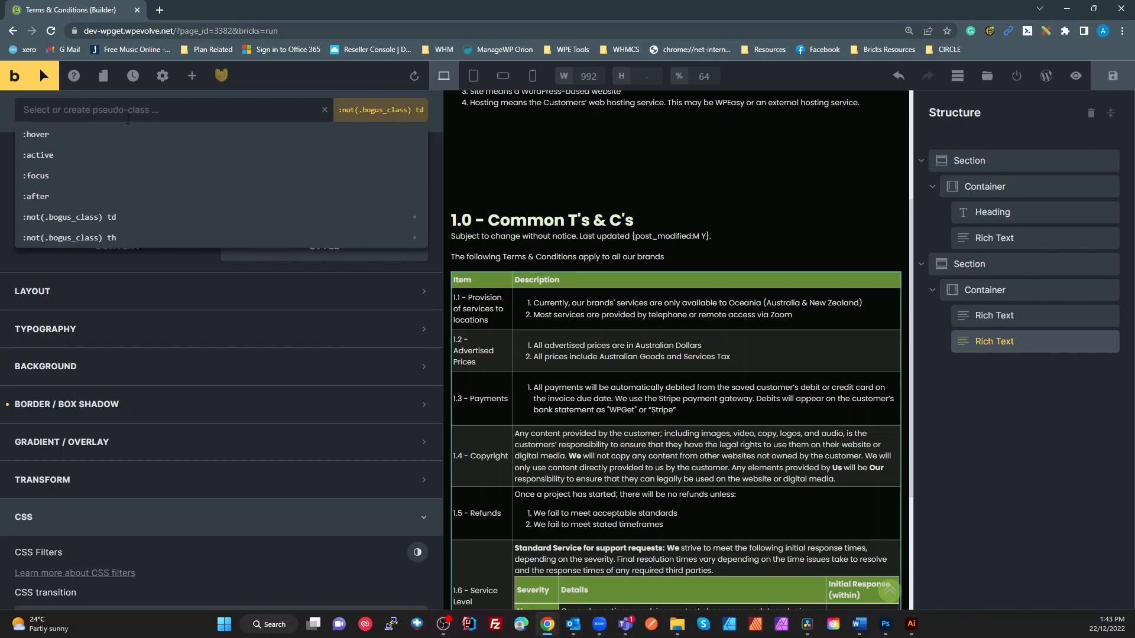
type("tr")
key("Return")
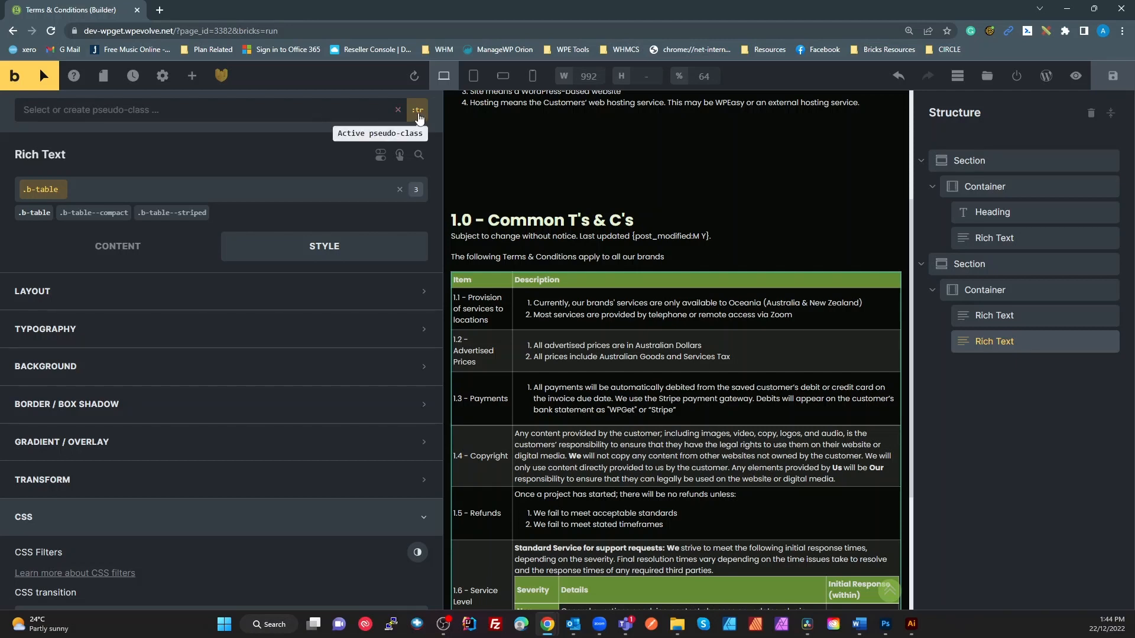
- Deactivate the custom :tr pseudo-class and delete it from the .b-table class
left_click(397, 111)
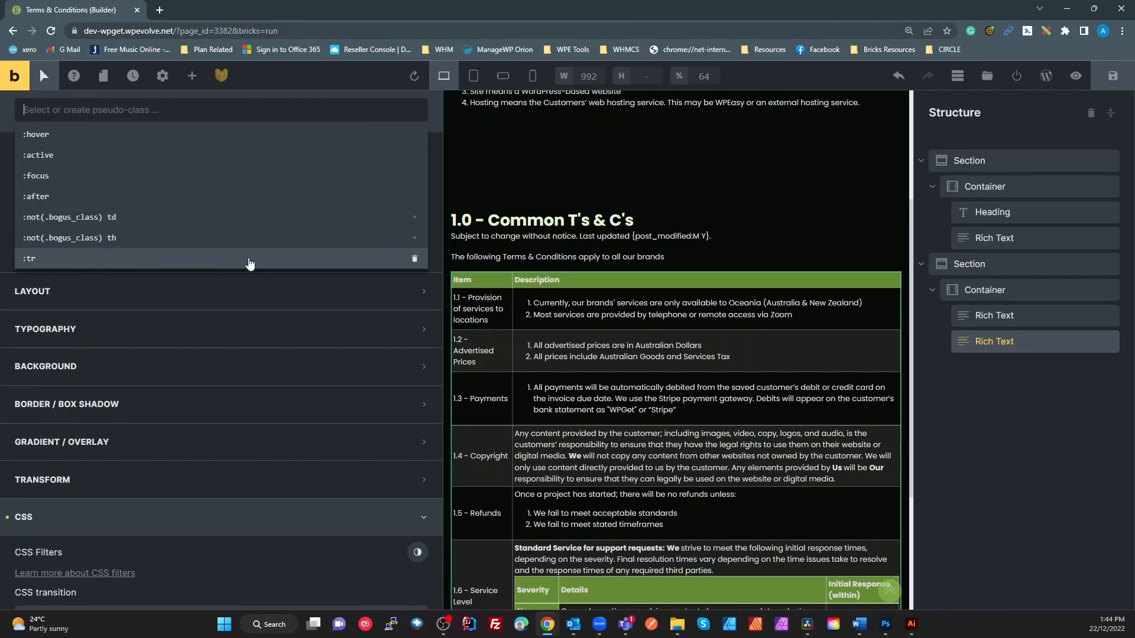
left_click(414, 259)
left_click(415, 260)
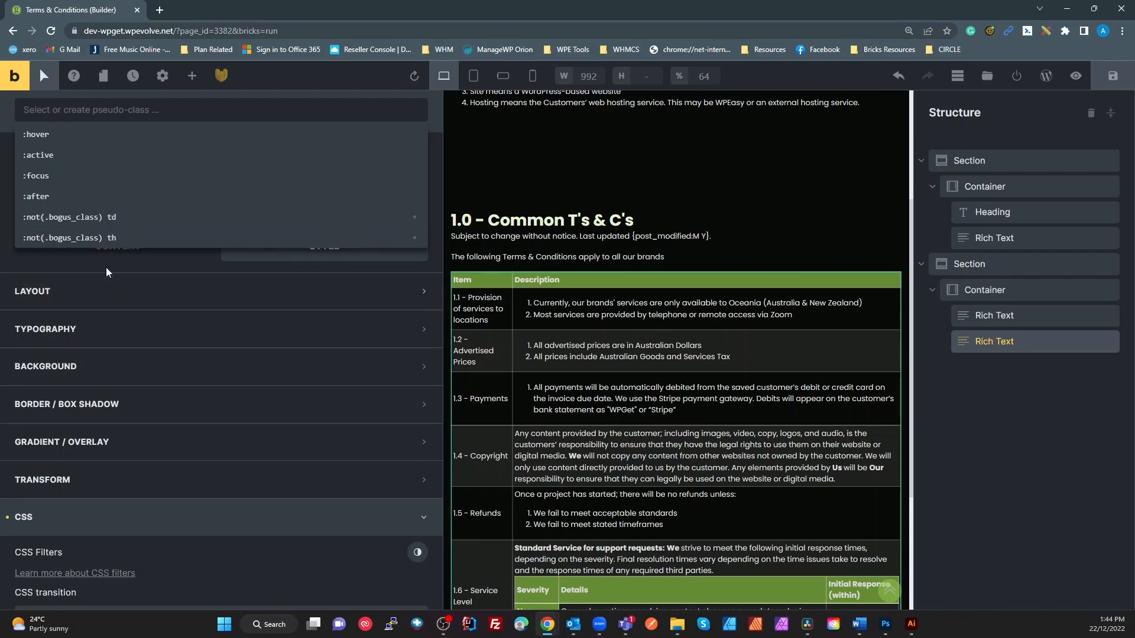
- Activate the :not(.bogus_class) td pseudo-class on .b-table and check its border and box shadow settings
left_click(87, 218)
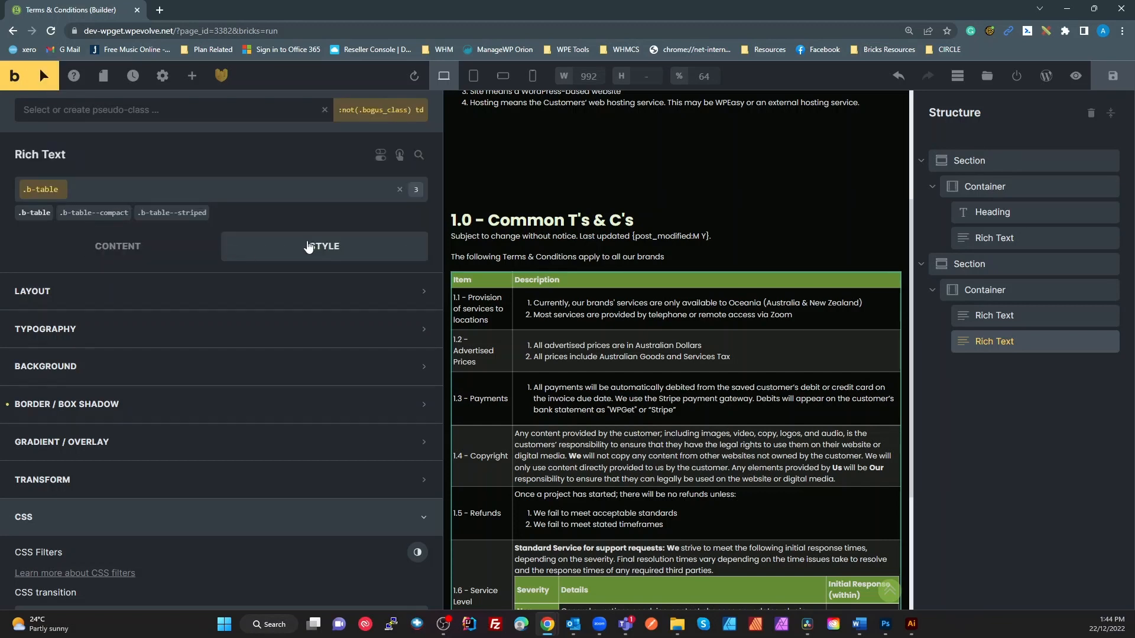
left_click(141, 404)
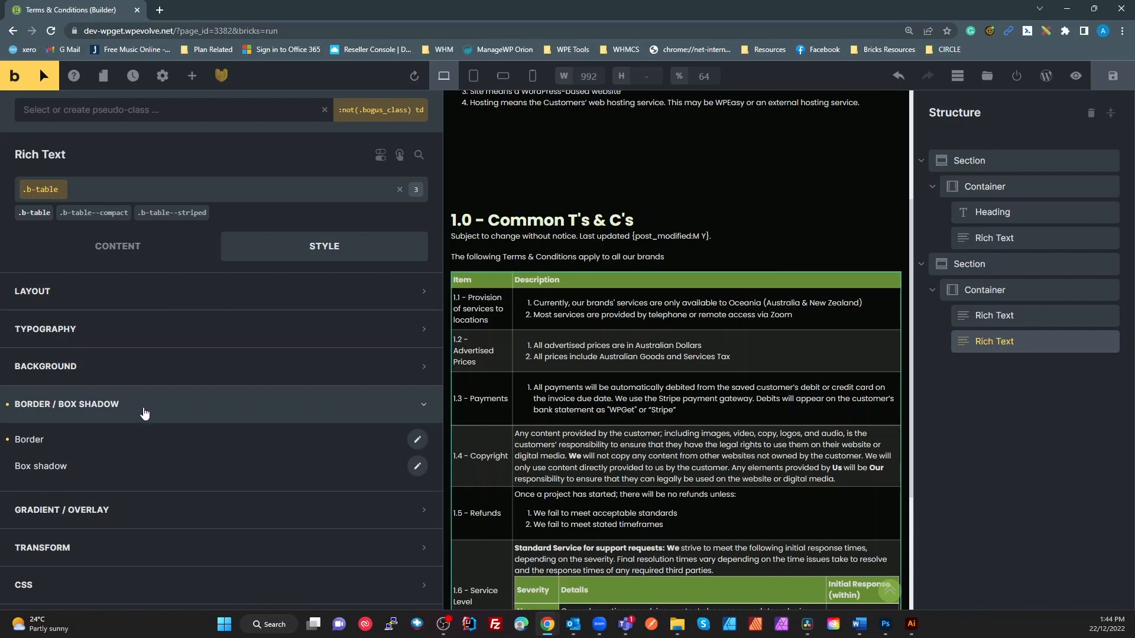
left_click(121, 407)
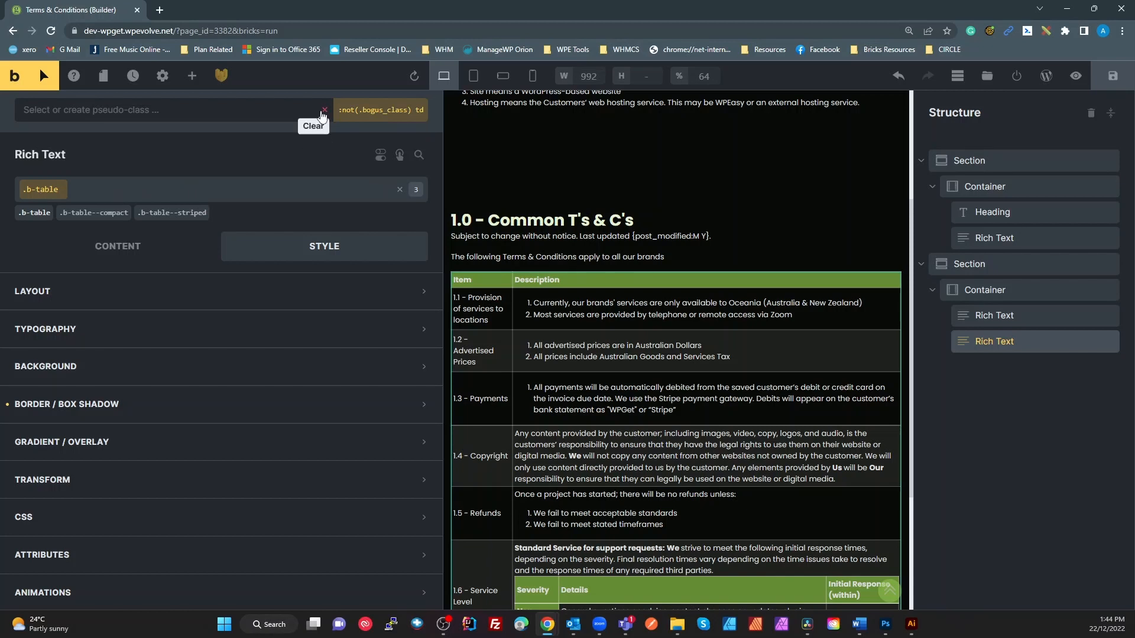
- Activate the :not(.bogus_class) th pseudo-class on .b-table and check its typography and background colour settings
left_click(290, 110)
left_click(110, 237)
left_click(64, 336)
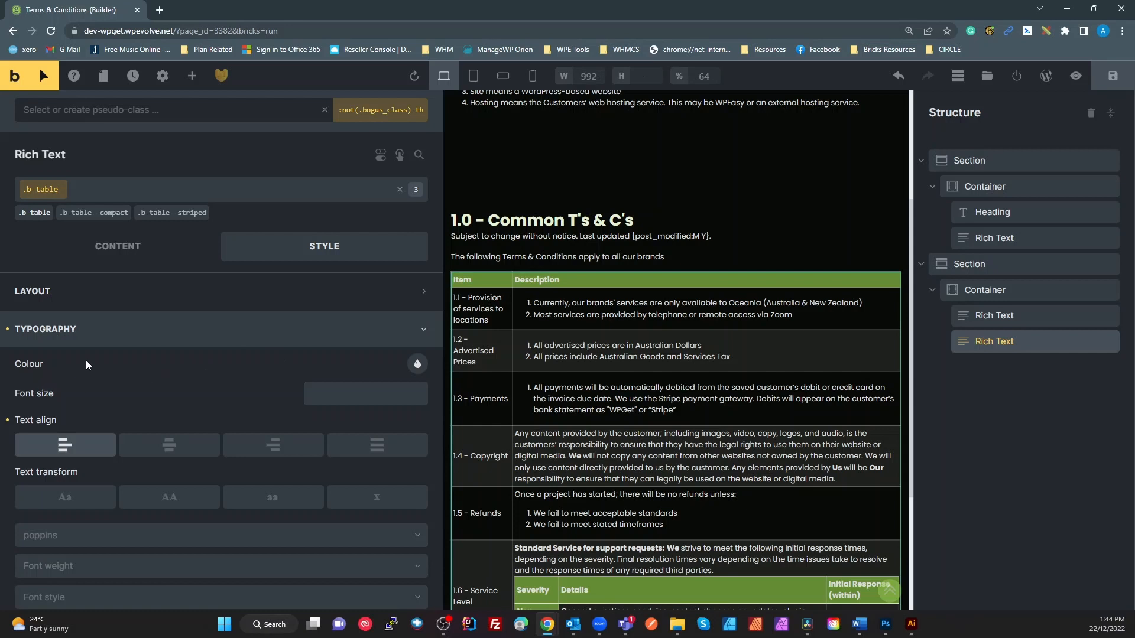
left_click(99, 332)
left_click(63, 367)
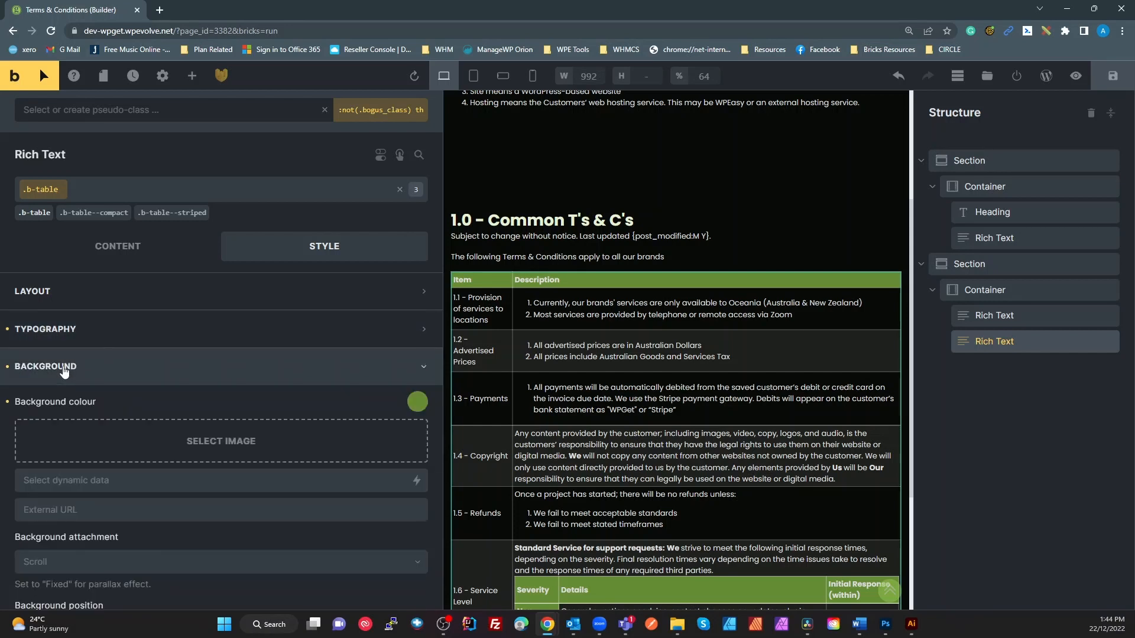
left_click(420, 403)
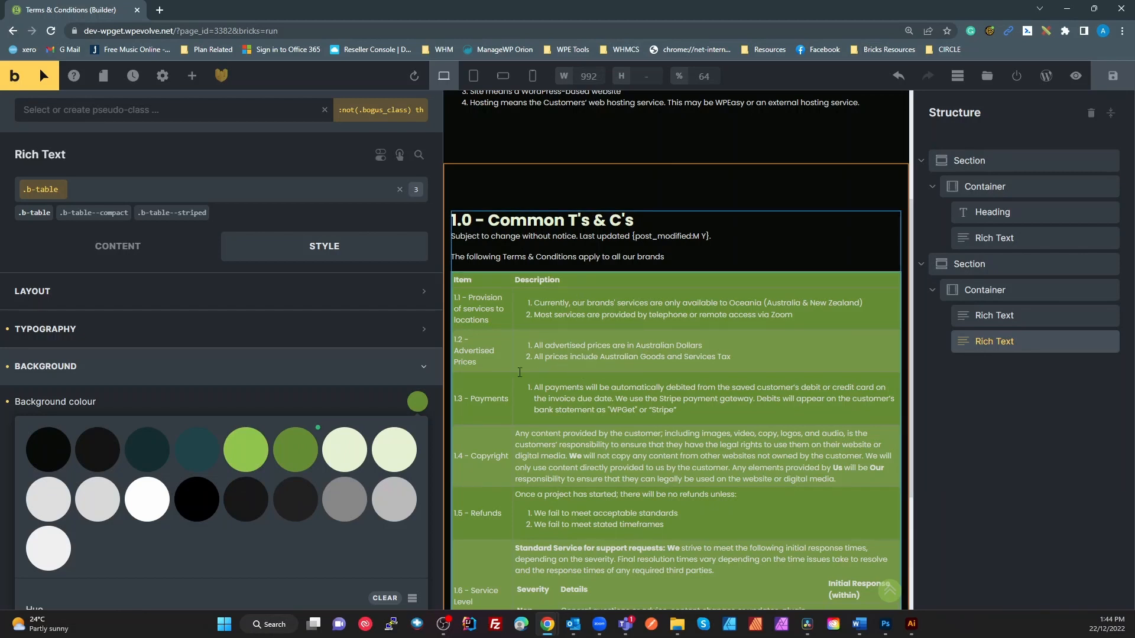
left_click(51, 405)
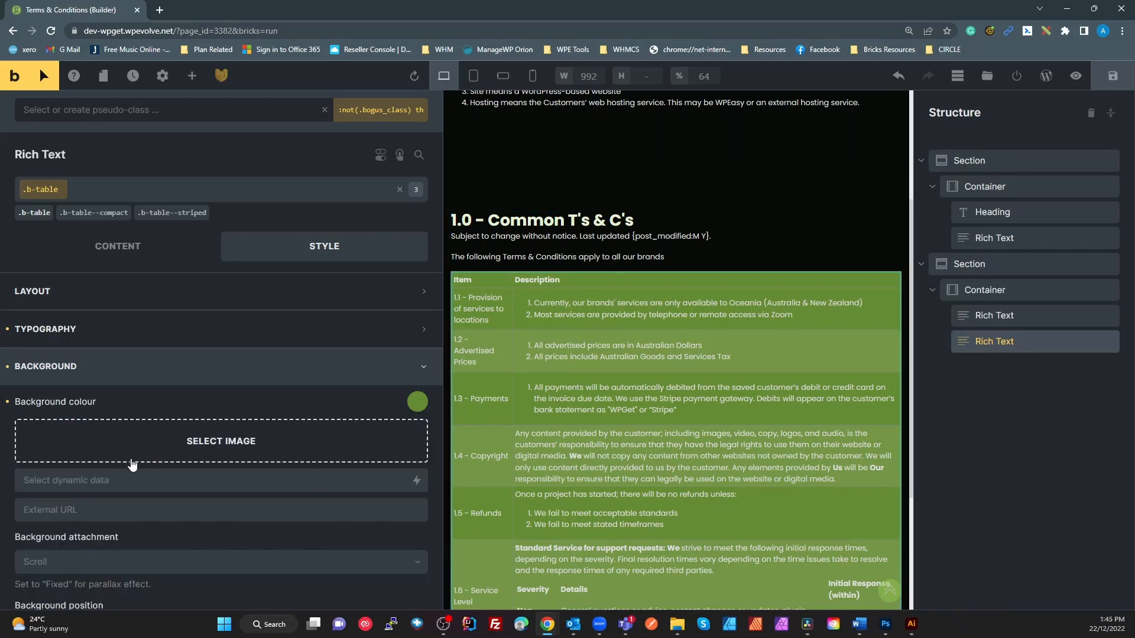
left_click(100, 379)
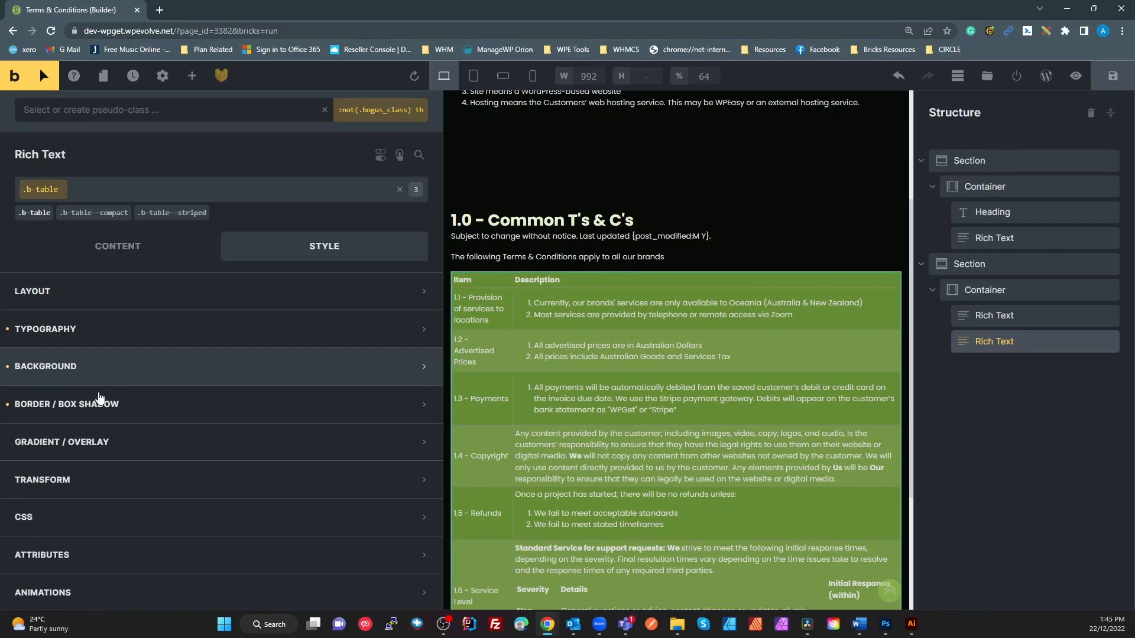
- Check the border width, style and colour of the :not(.bogus_class) th pseudo-class
left_click(100, 402)
left_click(418, 440)
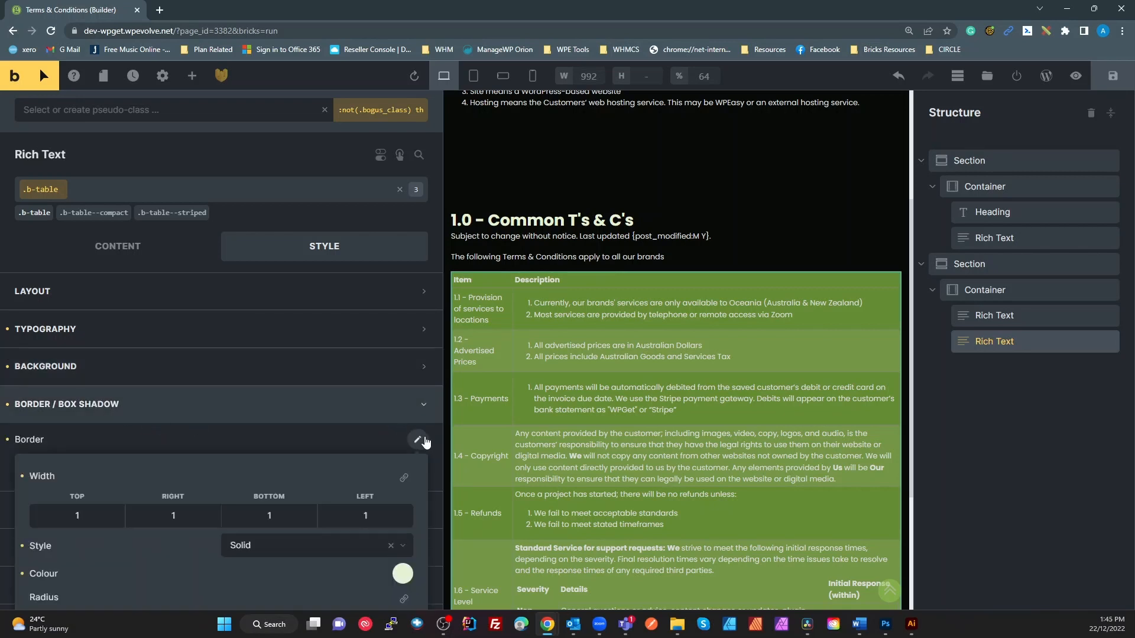
scroll(364, 502, "down", 2)
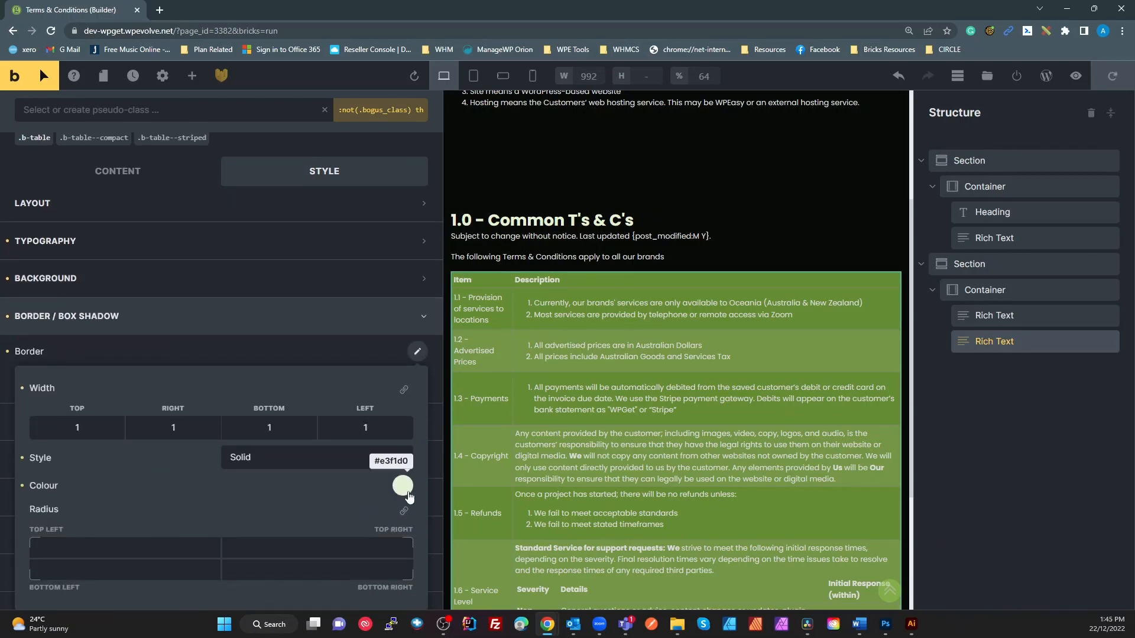
- Leave the pseudo-class by selecting the parent Container, and reselect the Rich Text element holding the table with its .b-table class
left_click(772, 247)
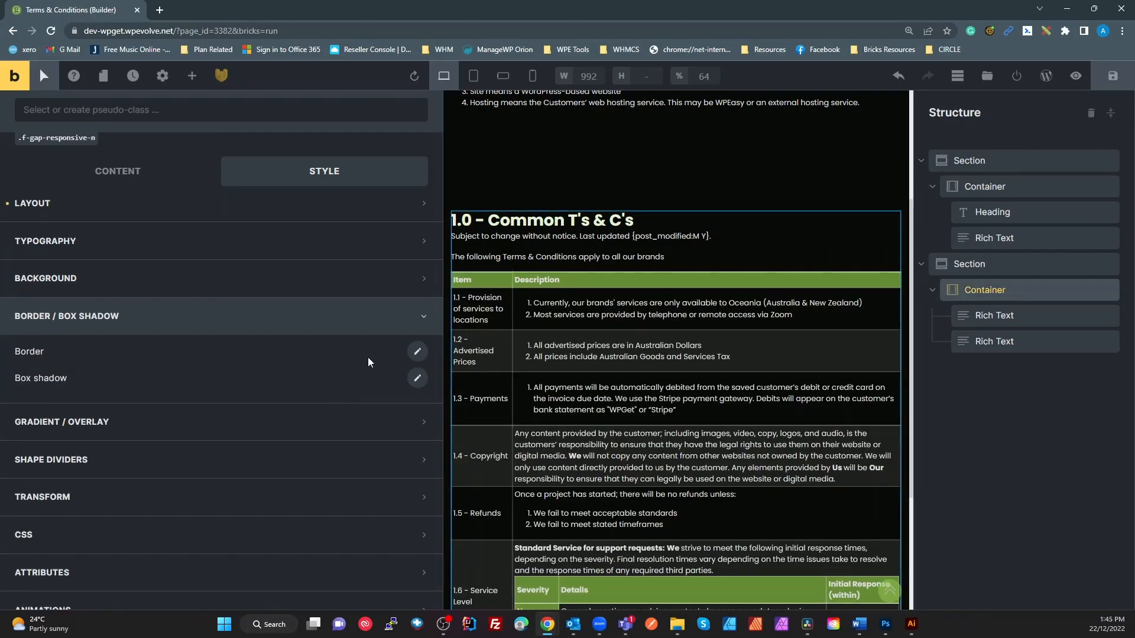
scroll(82, 262, "up", 2)
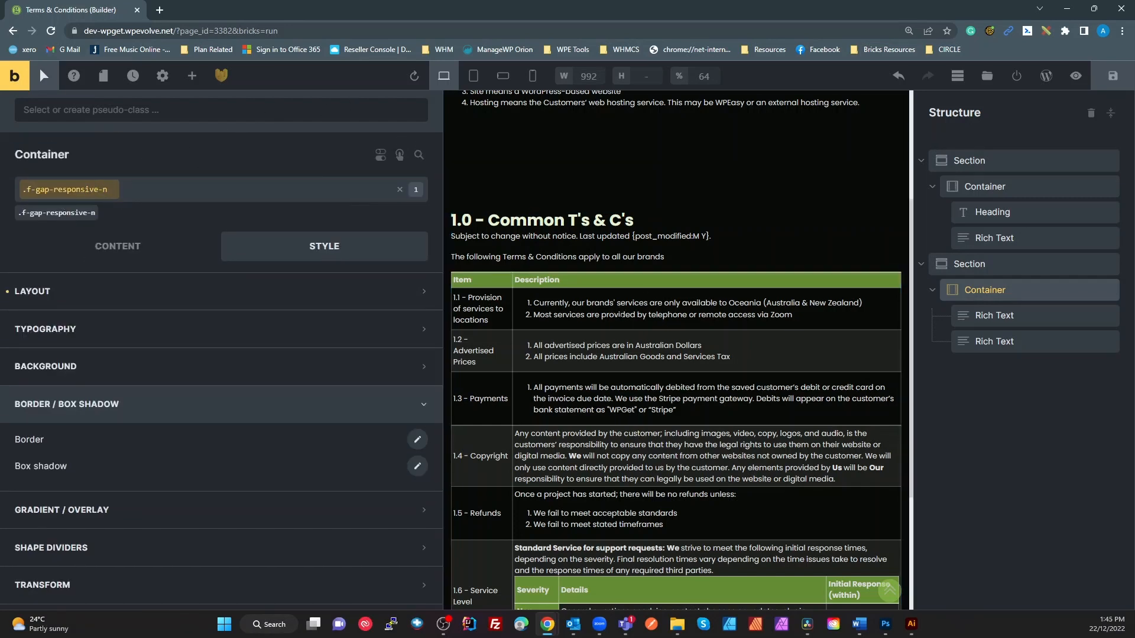
left_click(555, 279)
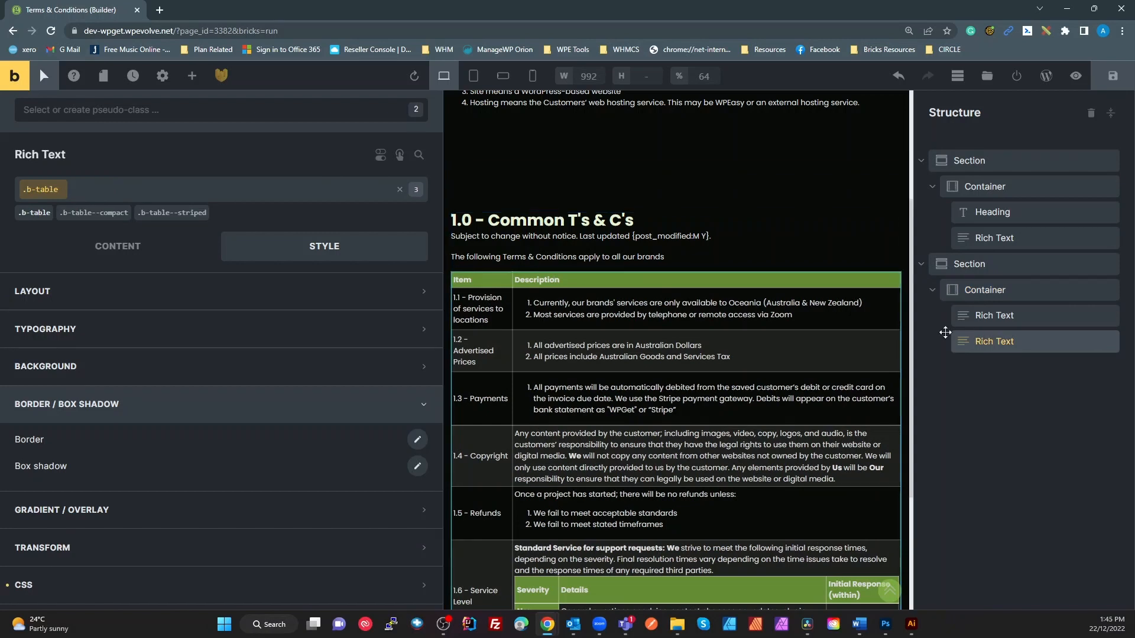
left_click(979, 345)
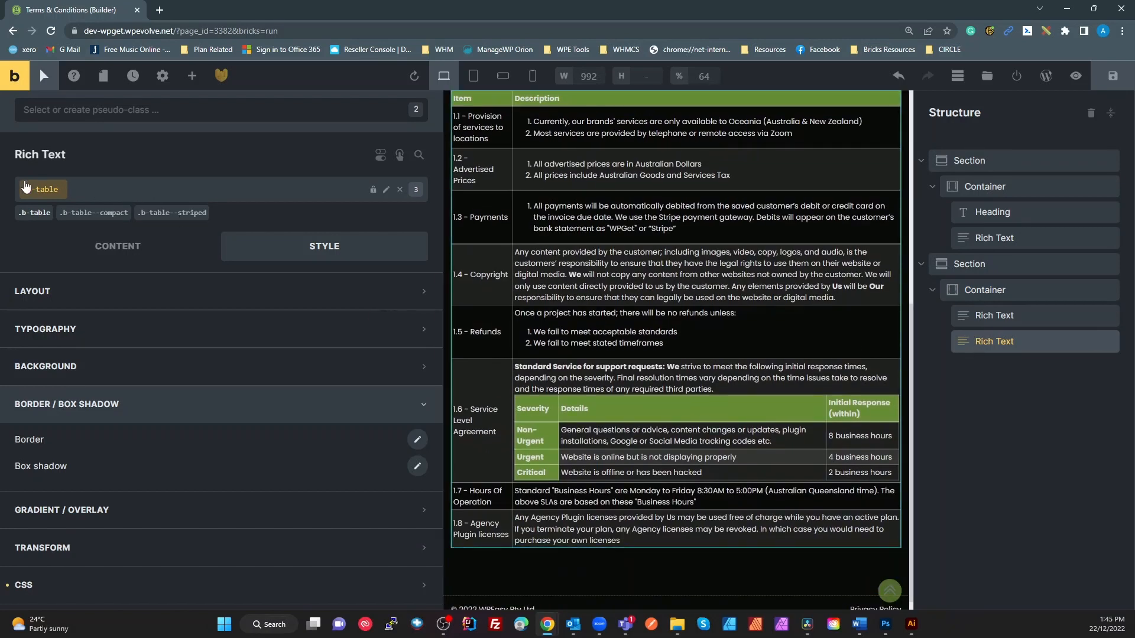
left_click(44, 192)
left_click(45, 192)
- Activate the :not(.bogus_class) td pseudo-class on .b-table and inspect its border width, style and colour
left_click(230, 118)
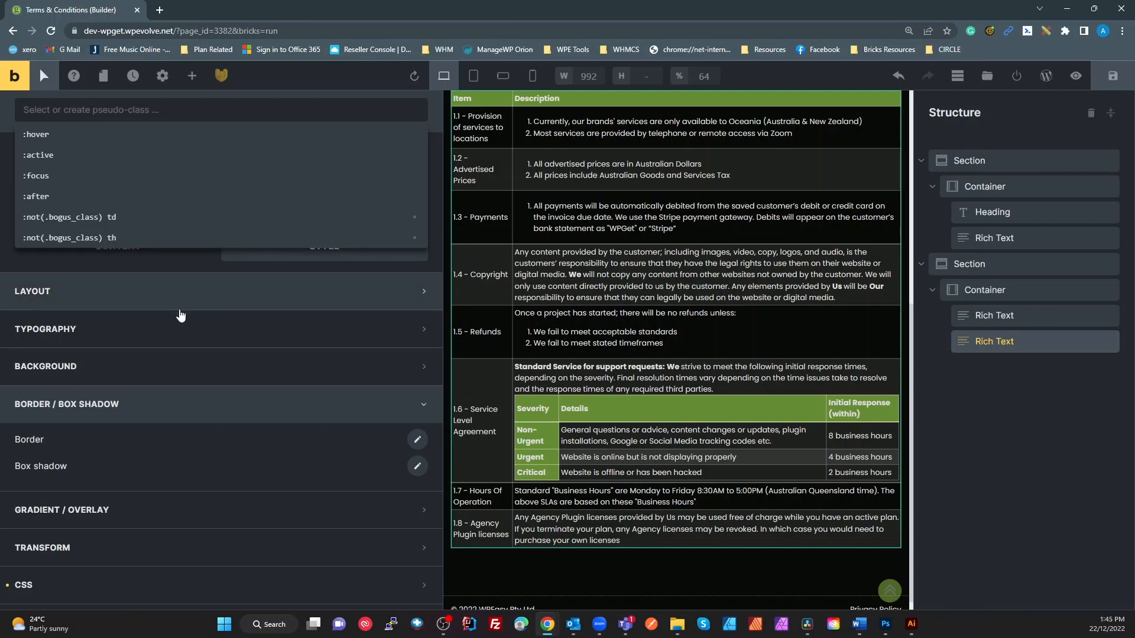
left_click(113, 223)
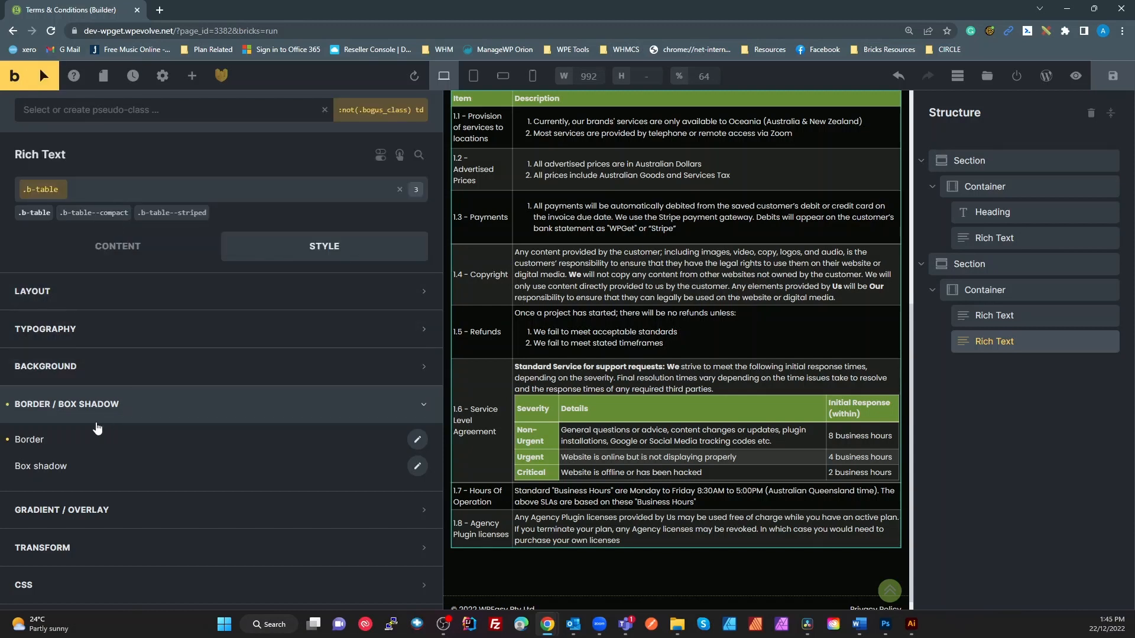
left_click(418, 439)
scroll(326, 488, "down", 1)
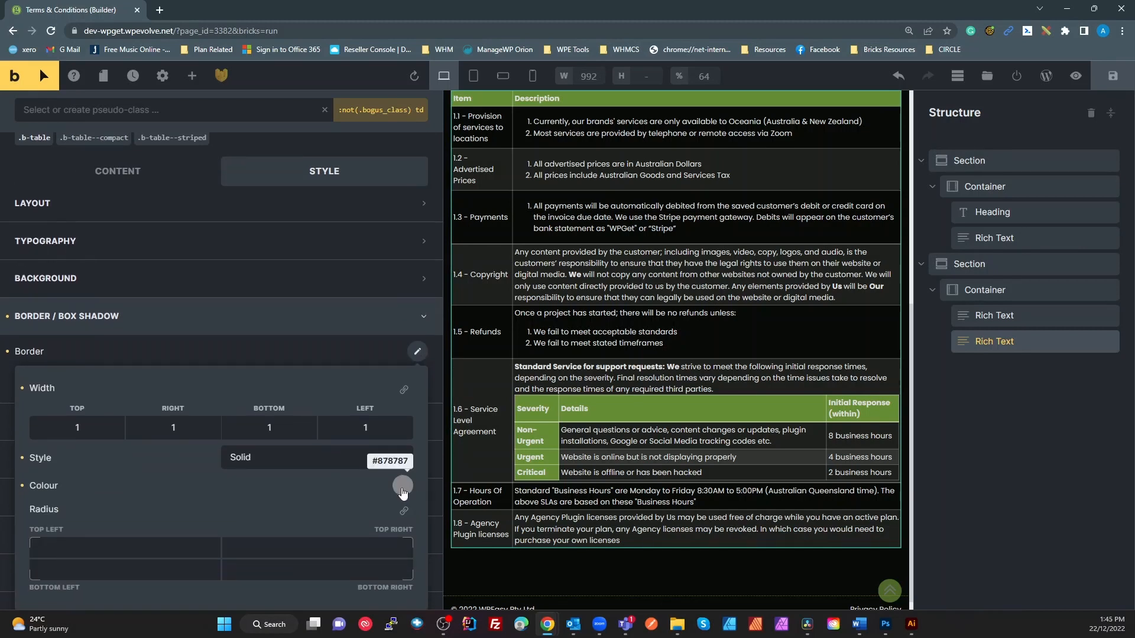
- Switch from the td to the :not(.bogus_class) th pseudo-class and look over its styled background and border sections
left_click(325, 111)
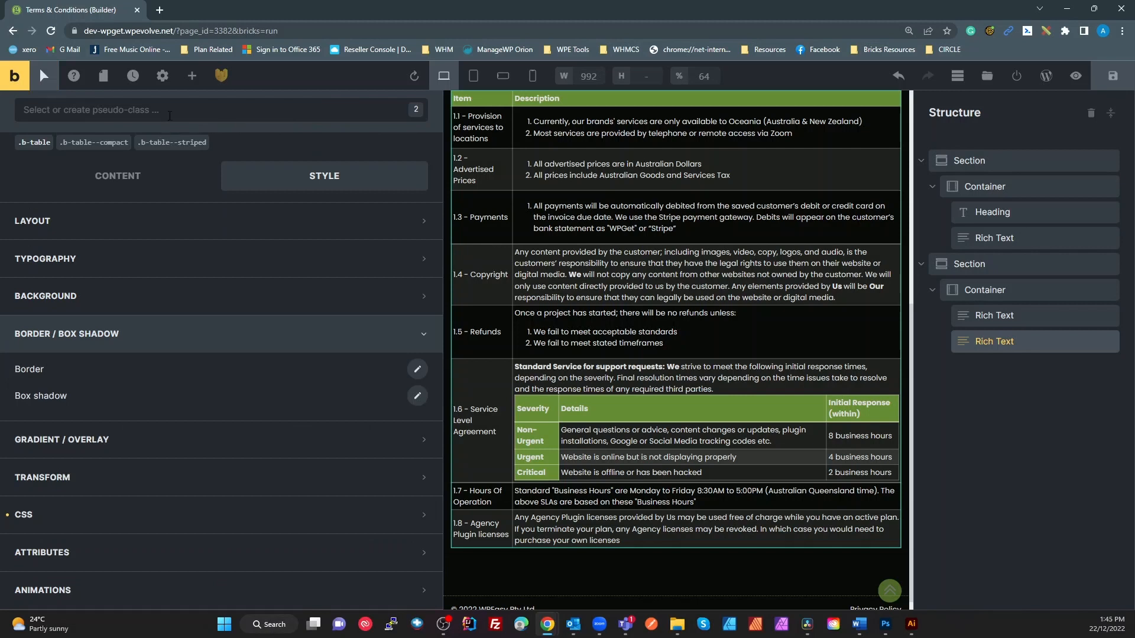
left_click(170, 111)
left_click(118, 242)
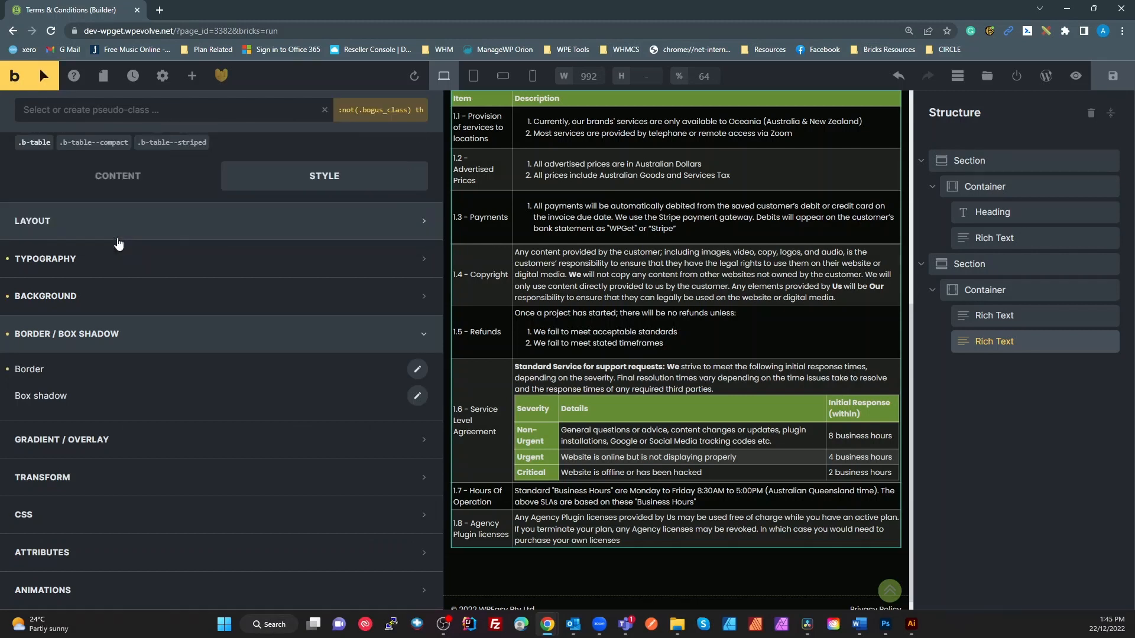
left_click(117, 303)
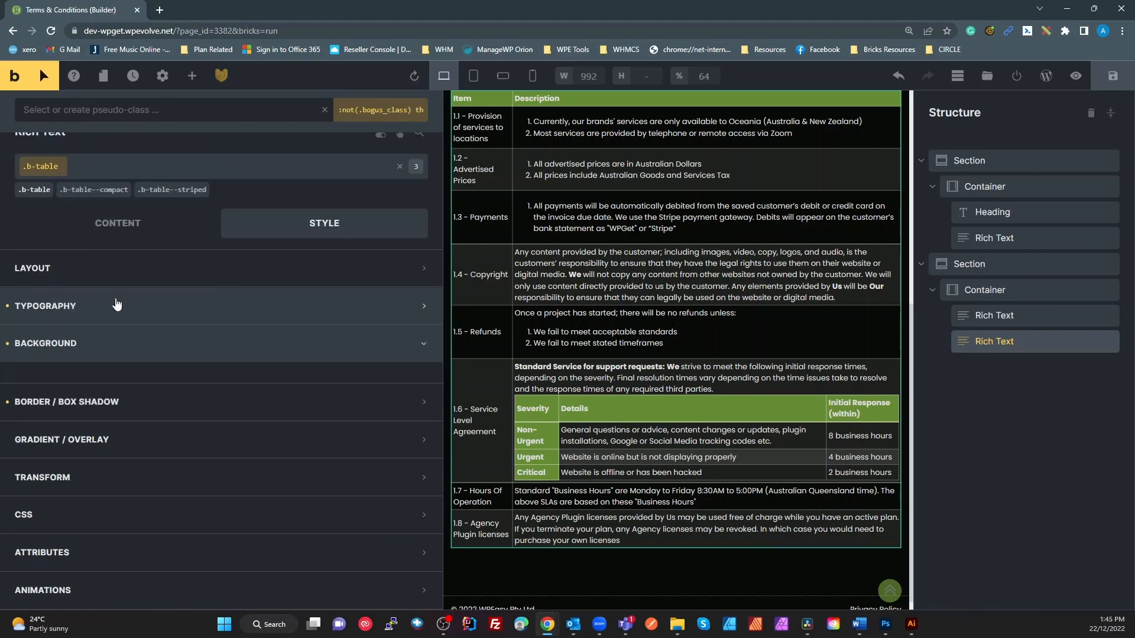
left_click(120, 303)
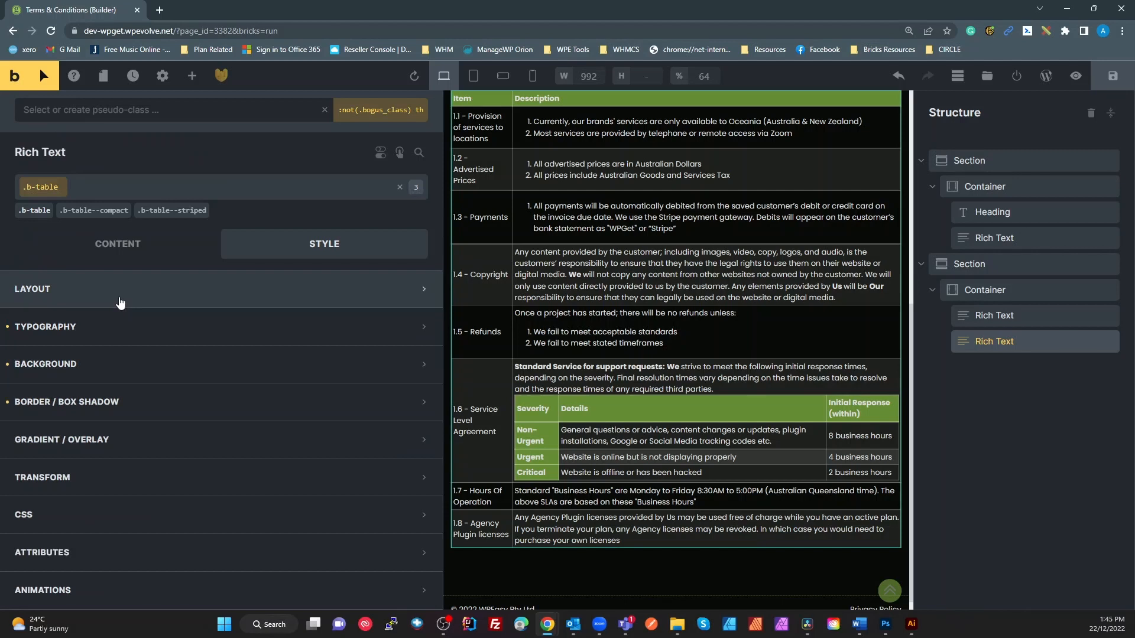
left_click(155, 395)
left_click(113, 341)
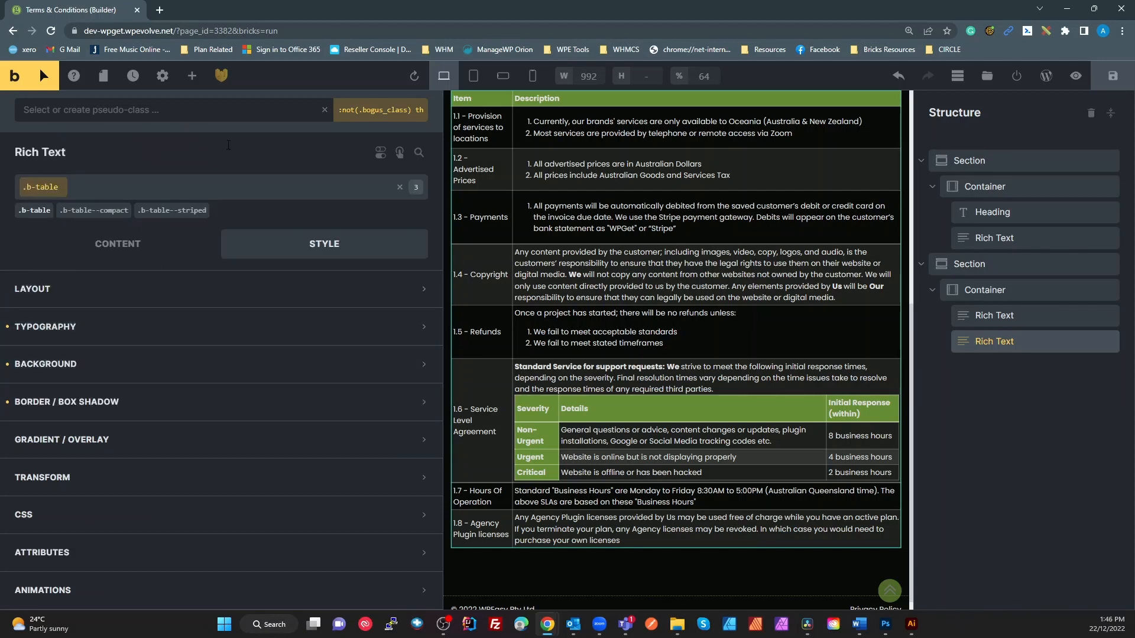
- Clear the active th pseudo-class and review the custom CSS and available pseudo-classes of the .b-table class
left_click(325, 112)
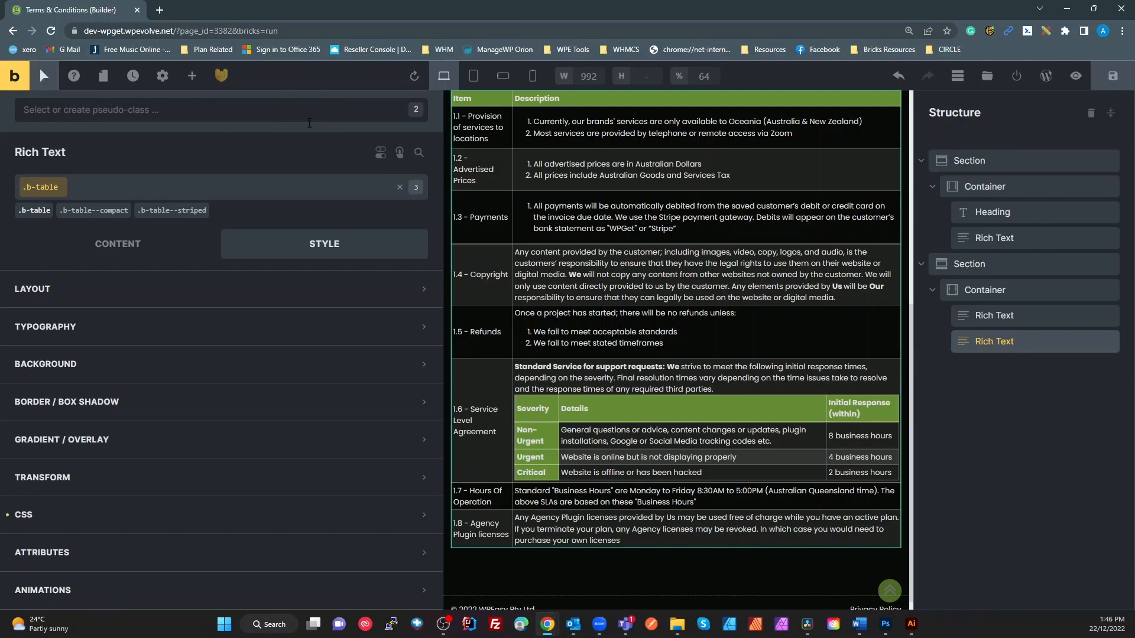
left_click(37, 191)
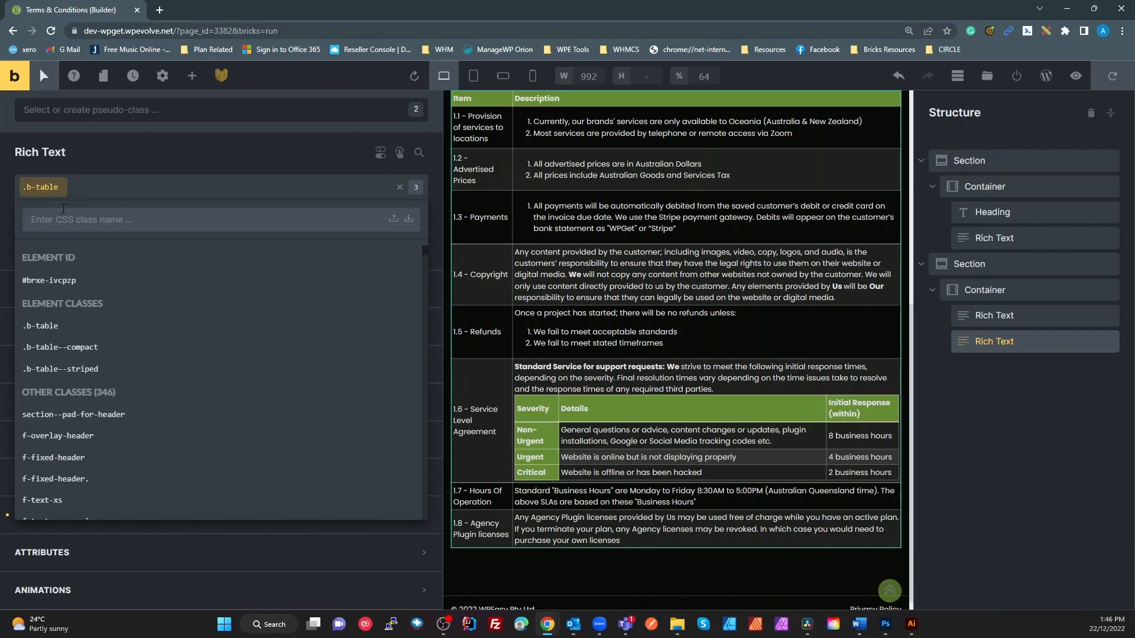
left_click(50, 189)
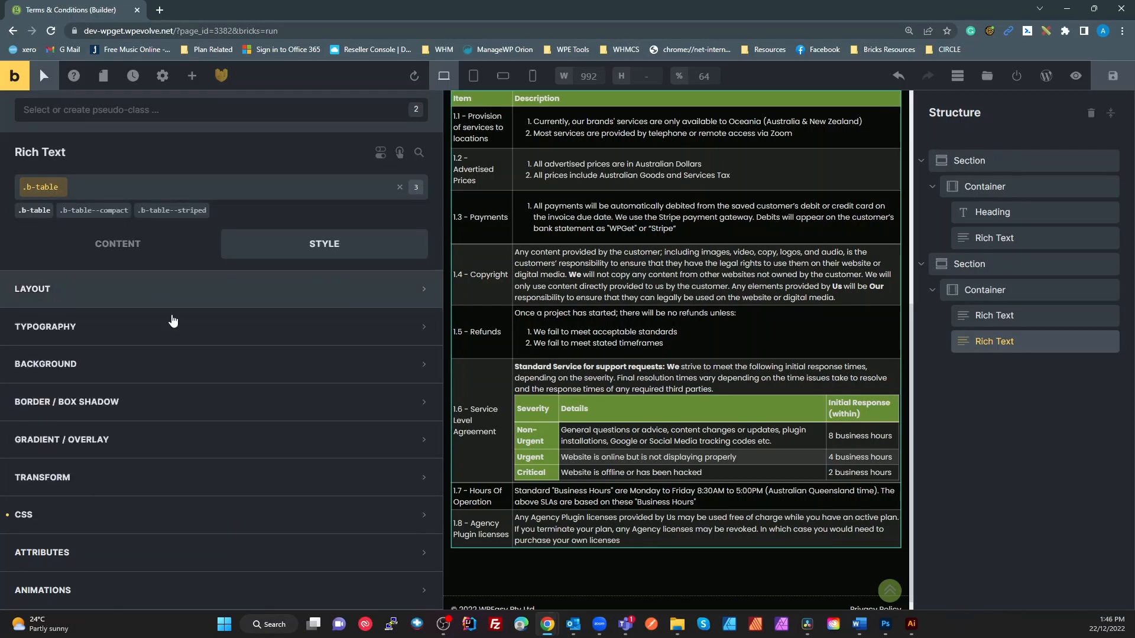
left_click(107, 515)
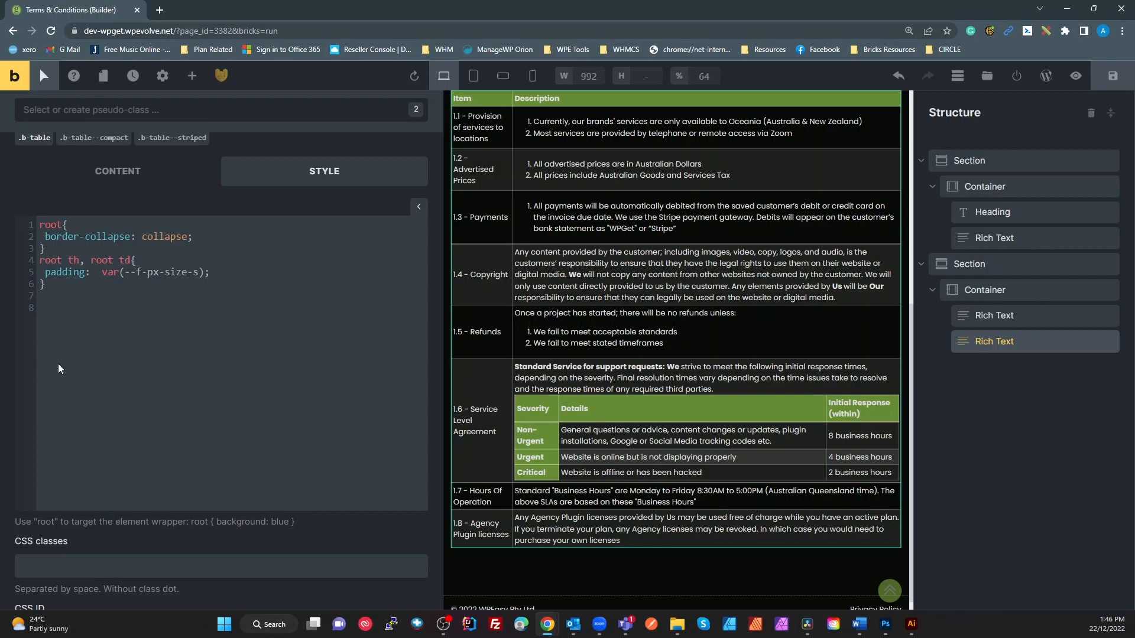
scroll(58, 364, "up", 10)
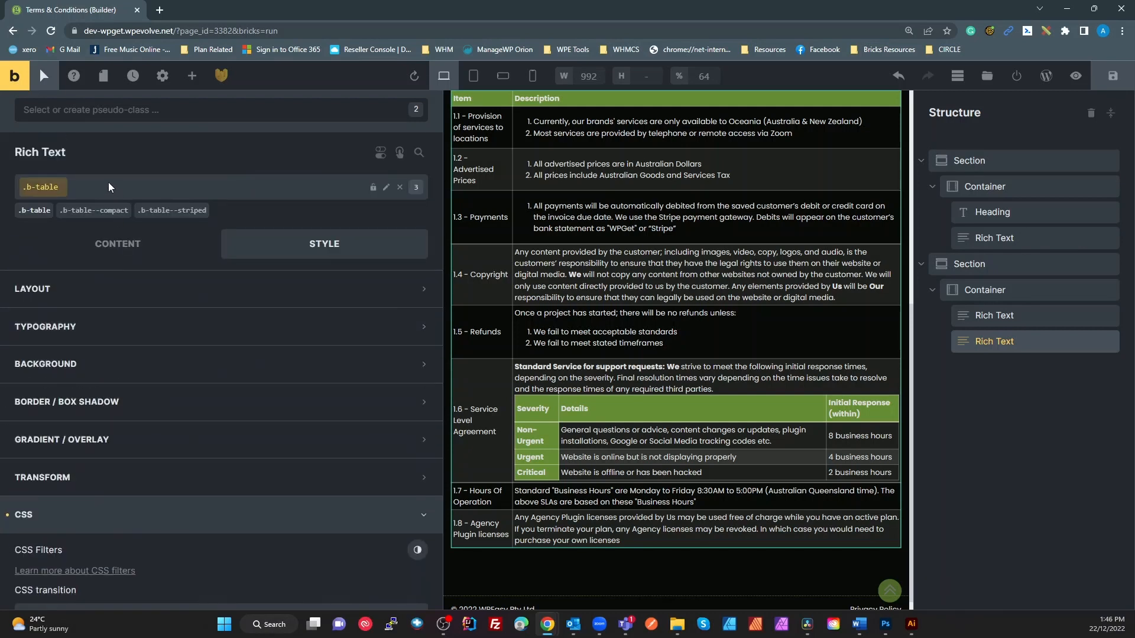
left_click(113, 121)
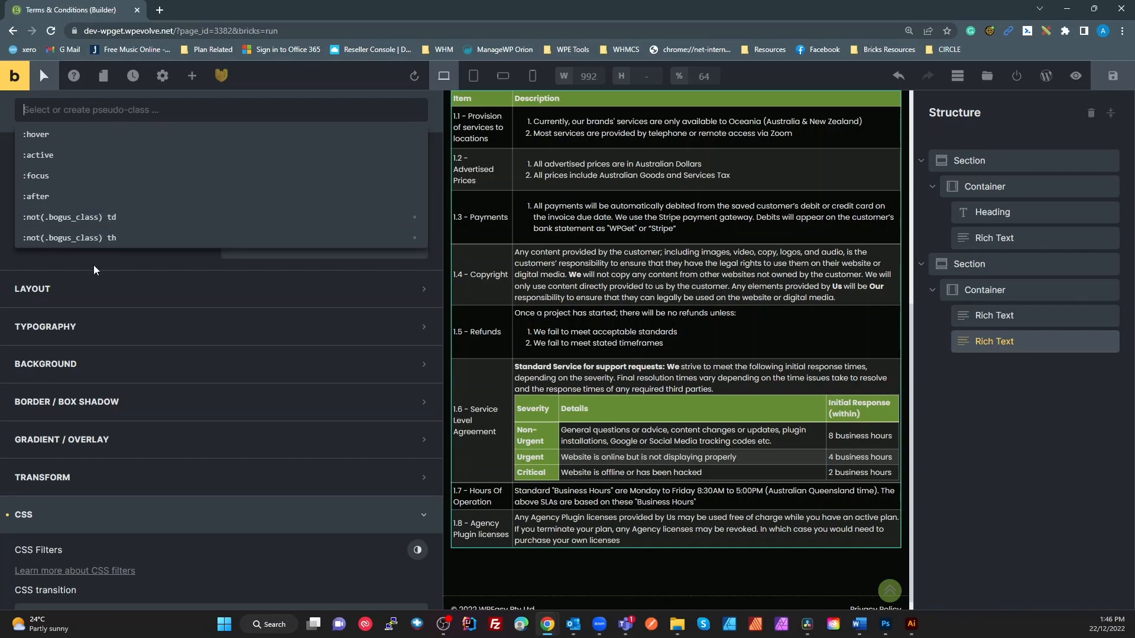
left_click(117, 111)
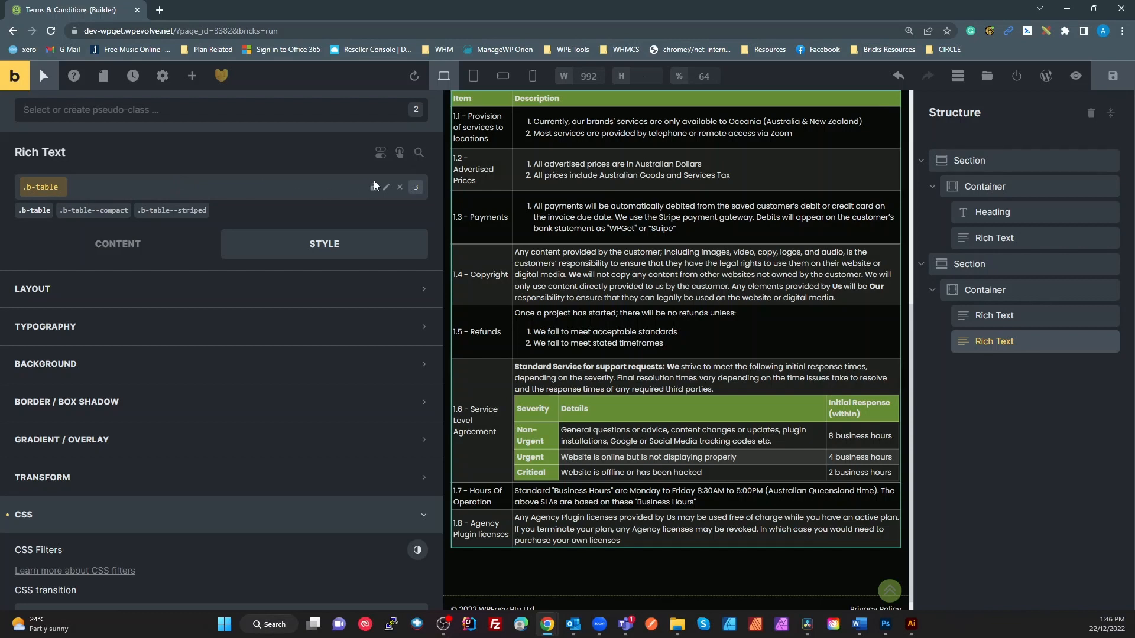
left_click(386, 187)
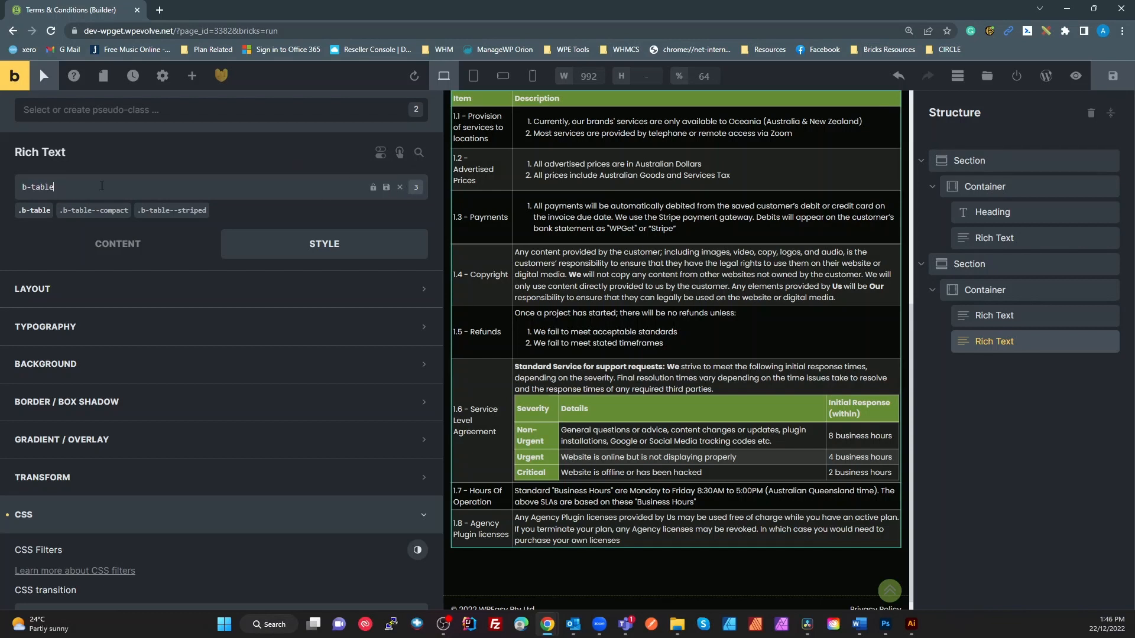
key("ctrl+a")
left_click(386, 187)
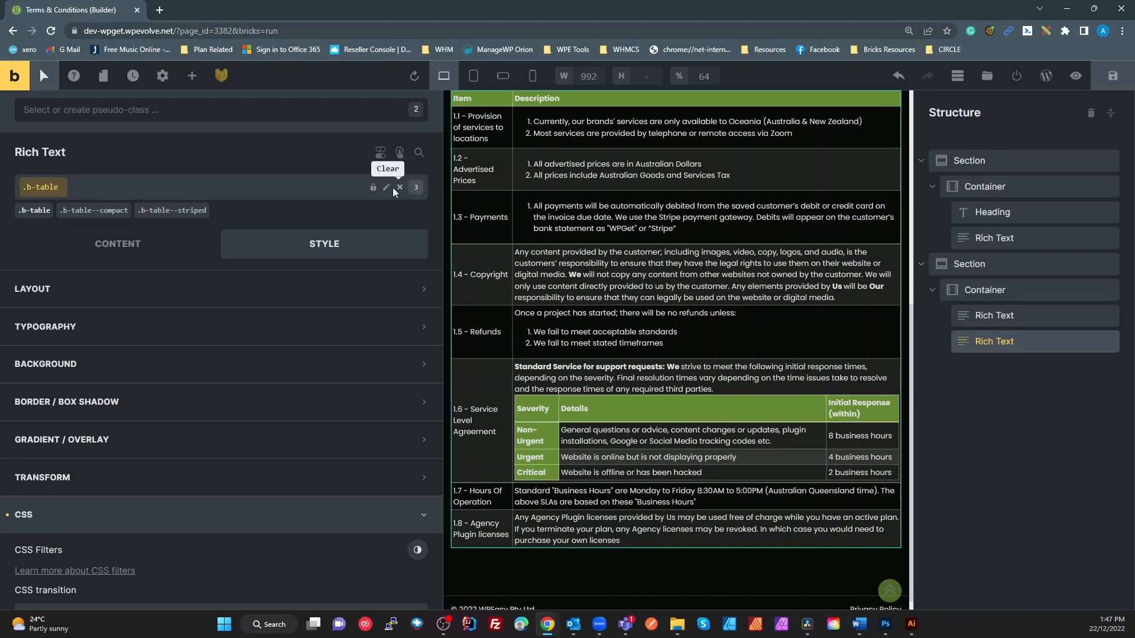
- Add a new class named b-table__pseudo to the table's Rich Text element
left_click(198, 195)
key("BackSpace")
key("BackSpace")
key("BackSpace")
key("BackSpace")
key("BackSpace")
key("BackSpace")
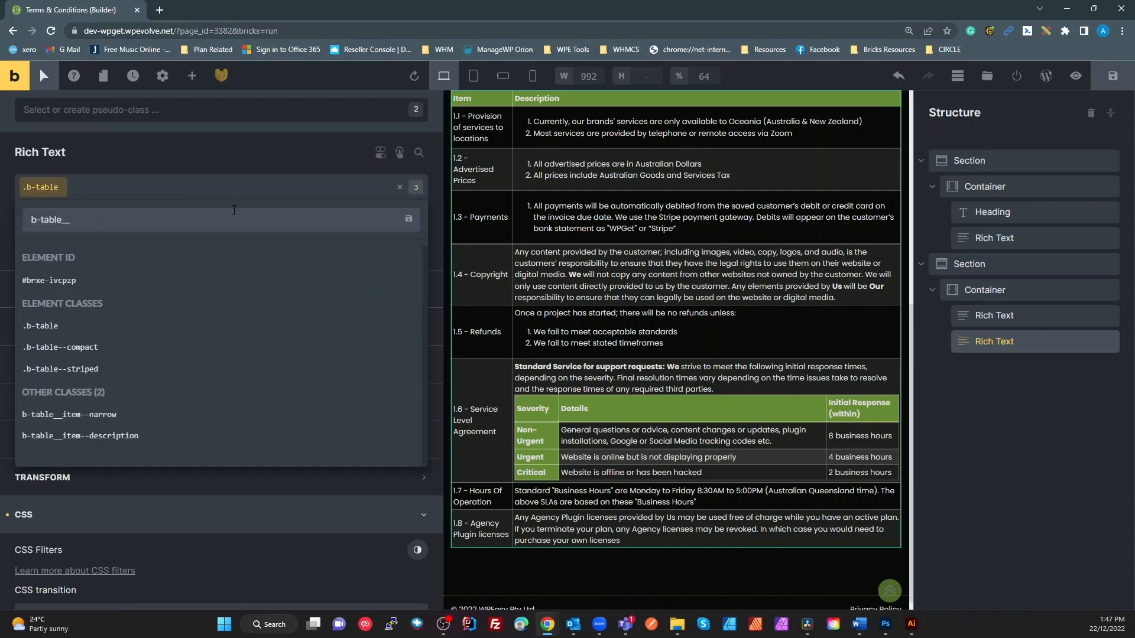
type("__pse")
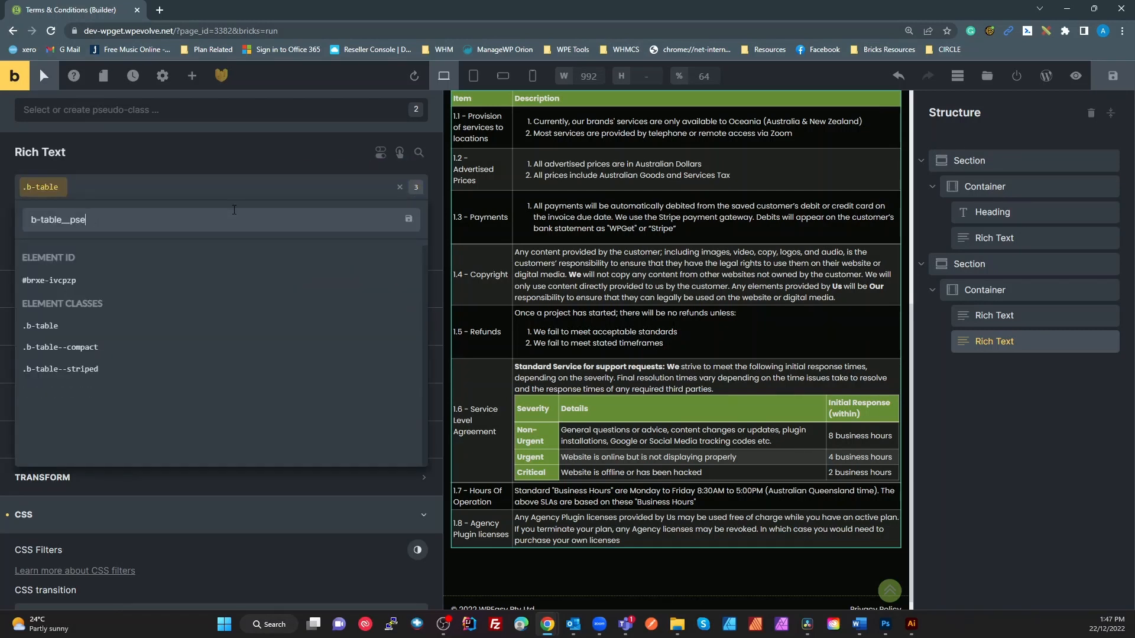
type("udo")
key("Return")
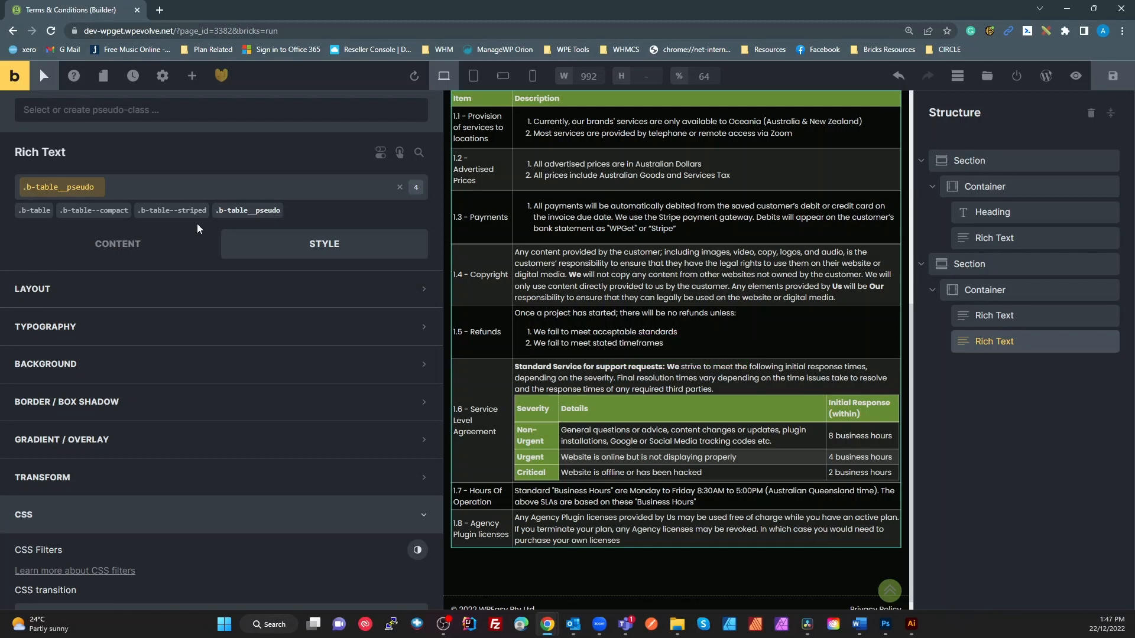
- Reactivate the .b-table class and delete its :not(.bogus_class) td pseudo-class along with the border styling
left_click(34, 214)
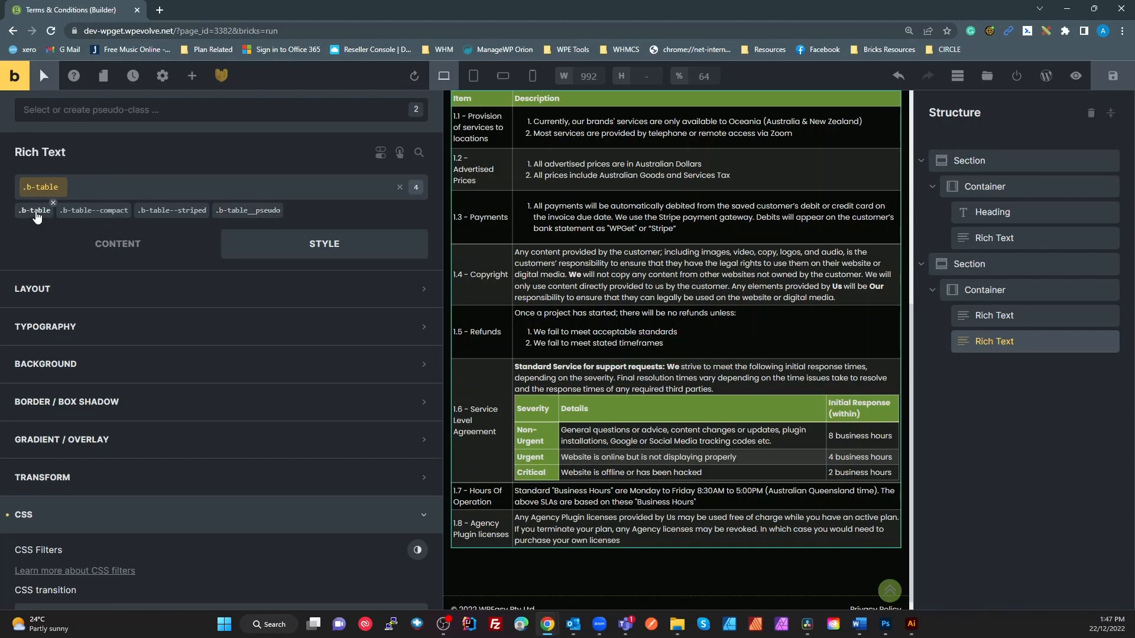
left_click(130, 108)
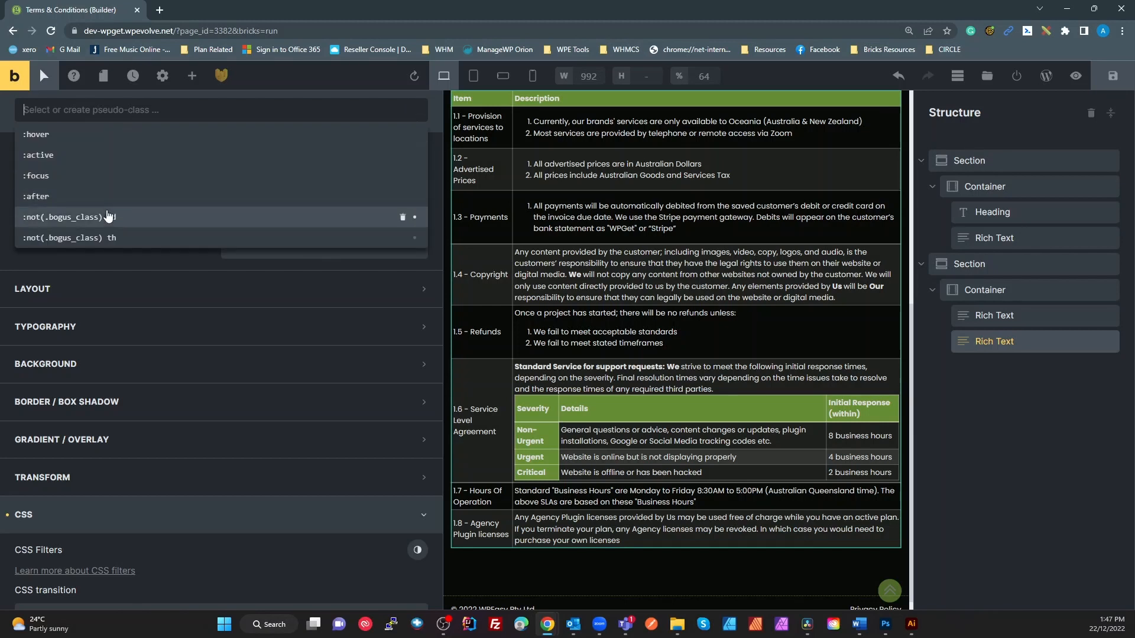
left_click(175, 215)
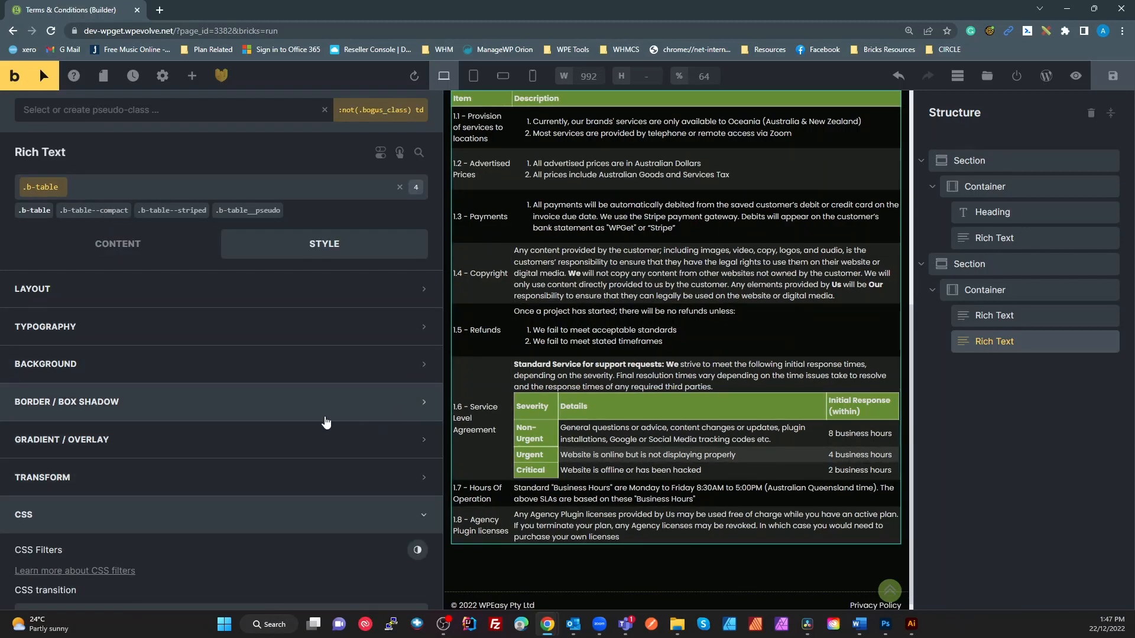
scroll(165, 455, "down", 2)
scroll(164, 450, "down", 1)
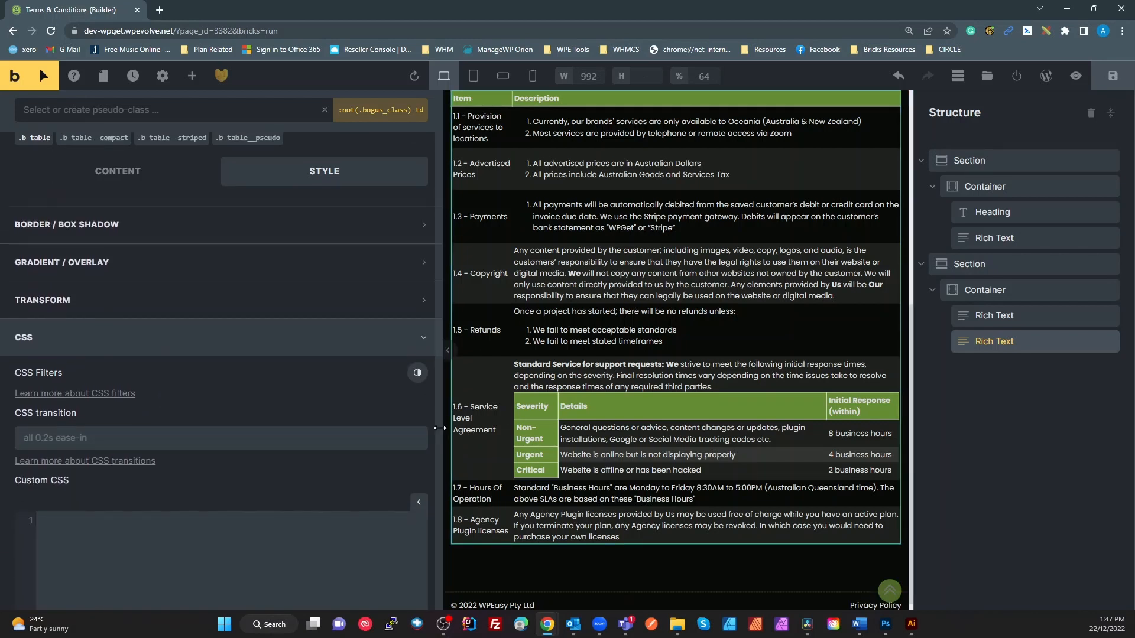
- Activate the :not(.bogus_class) th pseudo-class of .b-table and clear its typography, background and border styling
left_click_drag(439, 428, 410, 428)
scroll(180, 389, "up", 3)
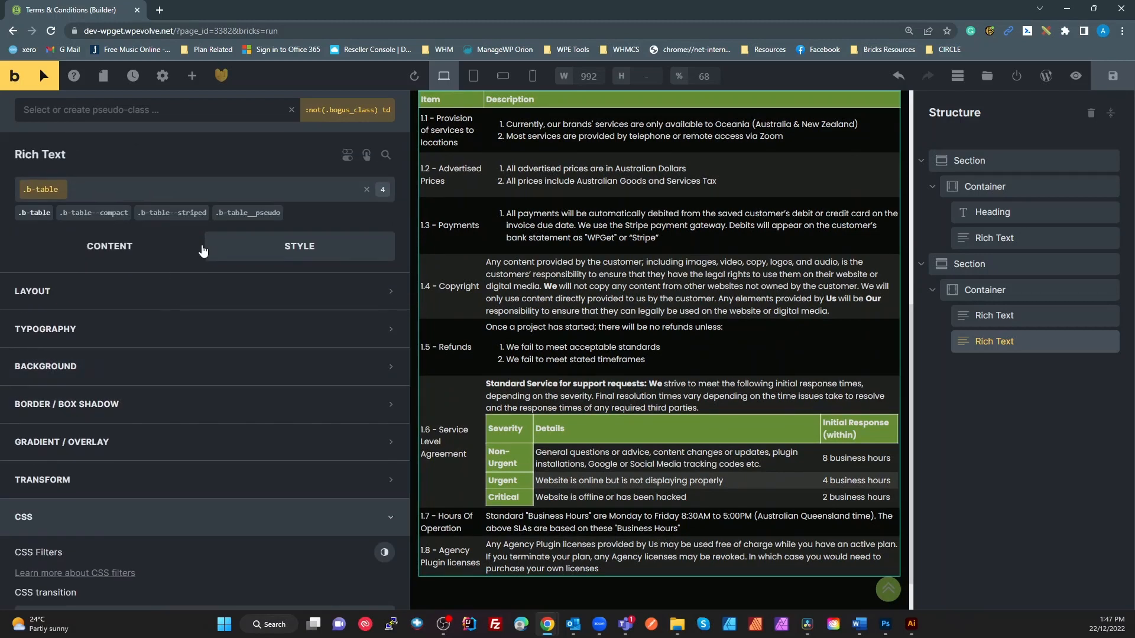
left_click(126, 112)
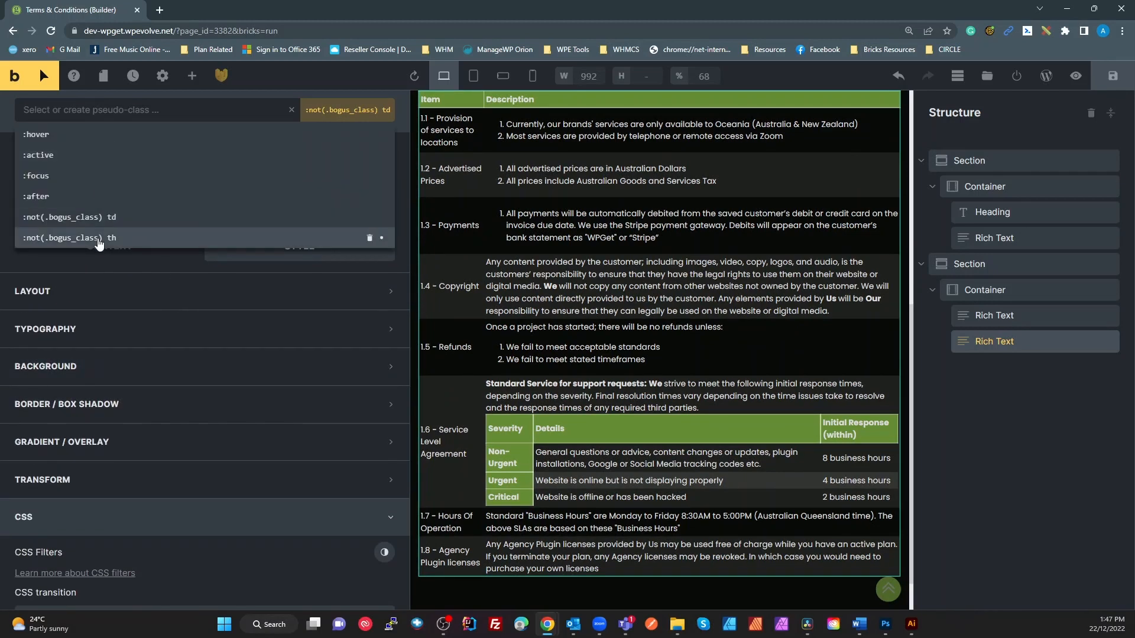
left_click(31, 234)
left_click(7, 329)
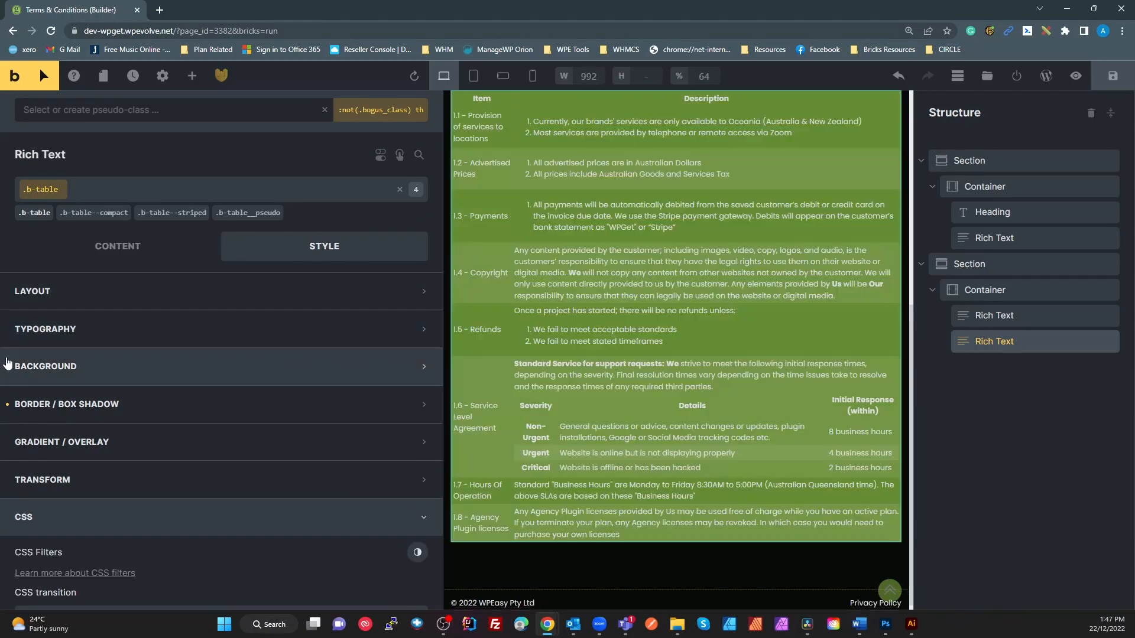
left_click(7, 367)
left_click(7, 404)
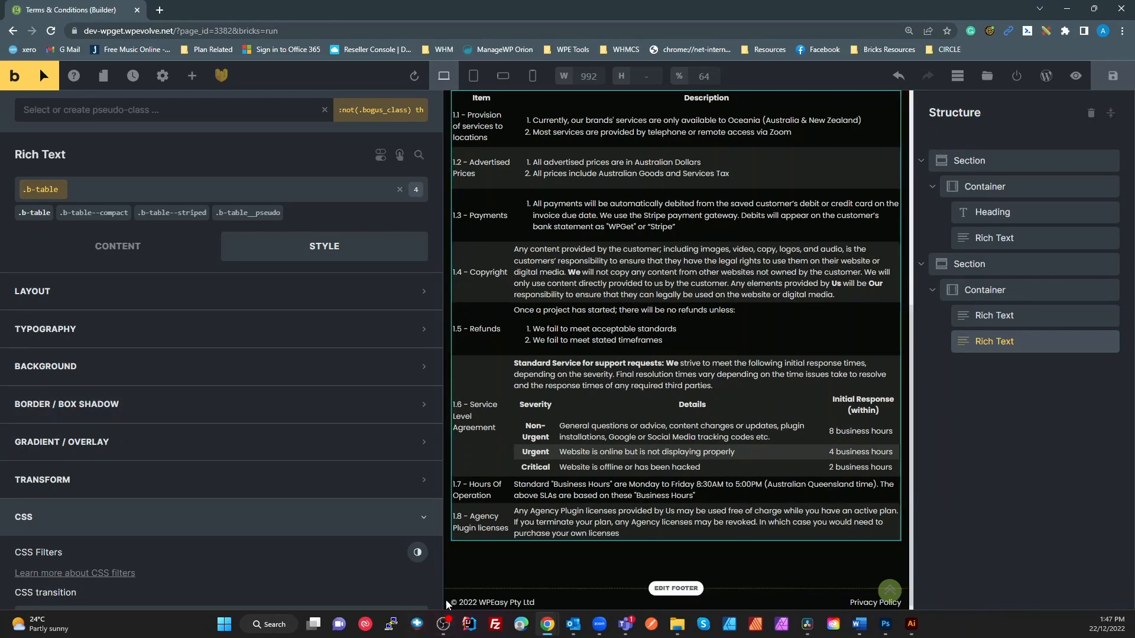
- Activate the .b-table__pseudo class and set its :not(.bogus_class) th text alignment to left
left_click_drag(442, 601, 341, 591)
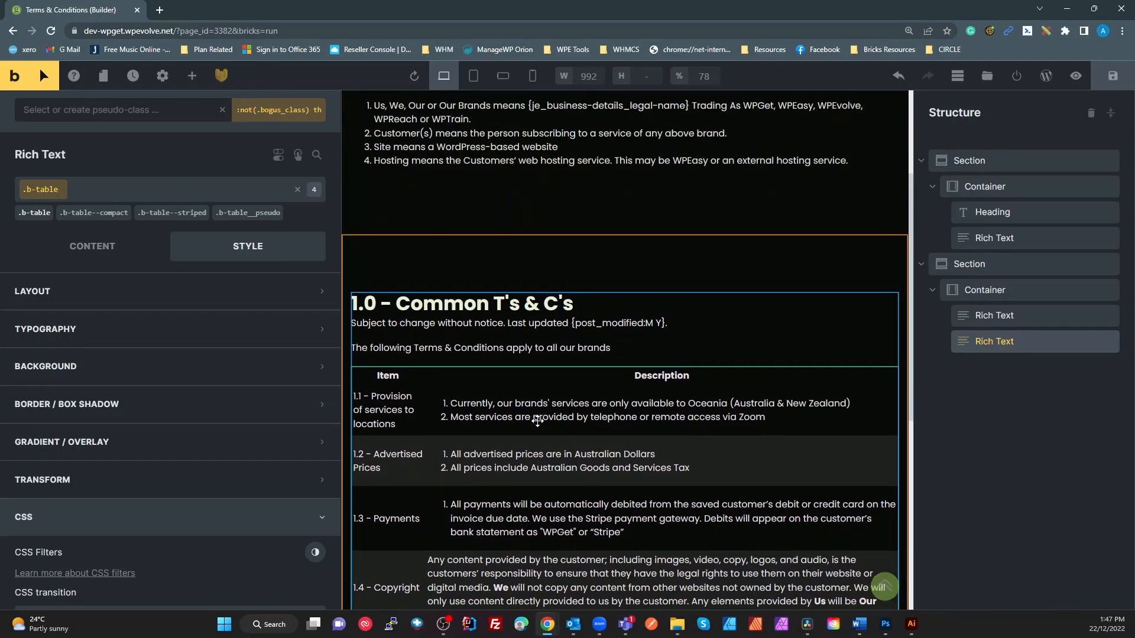
scroll(534, 413, "down", 3)
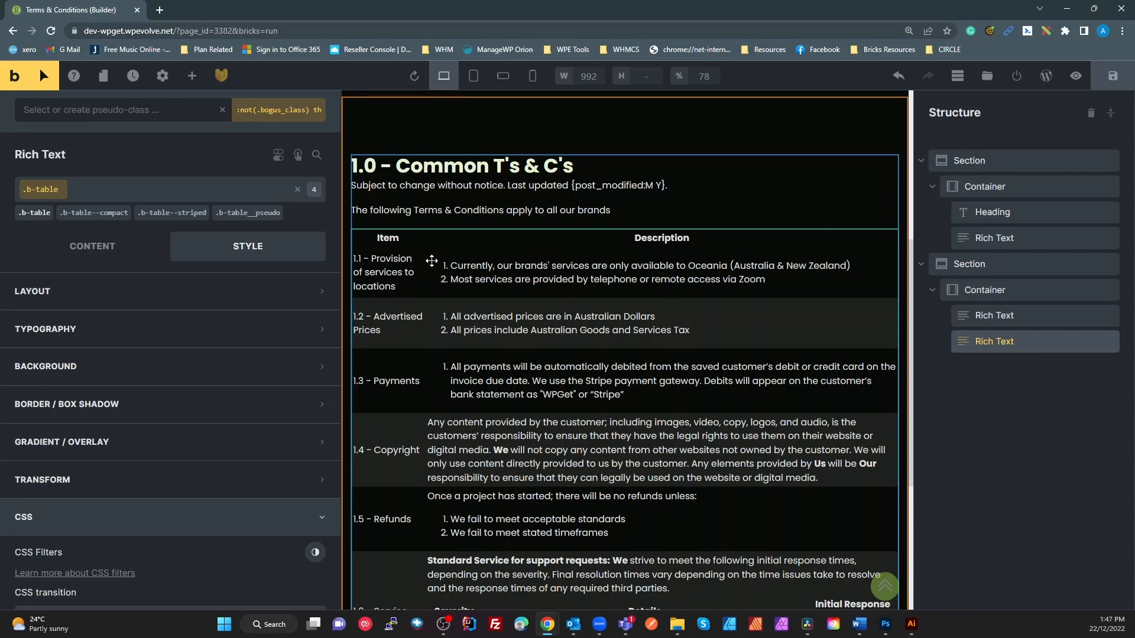
left_click(240, 216)
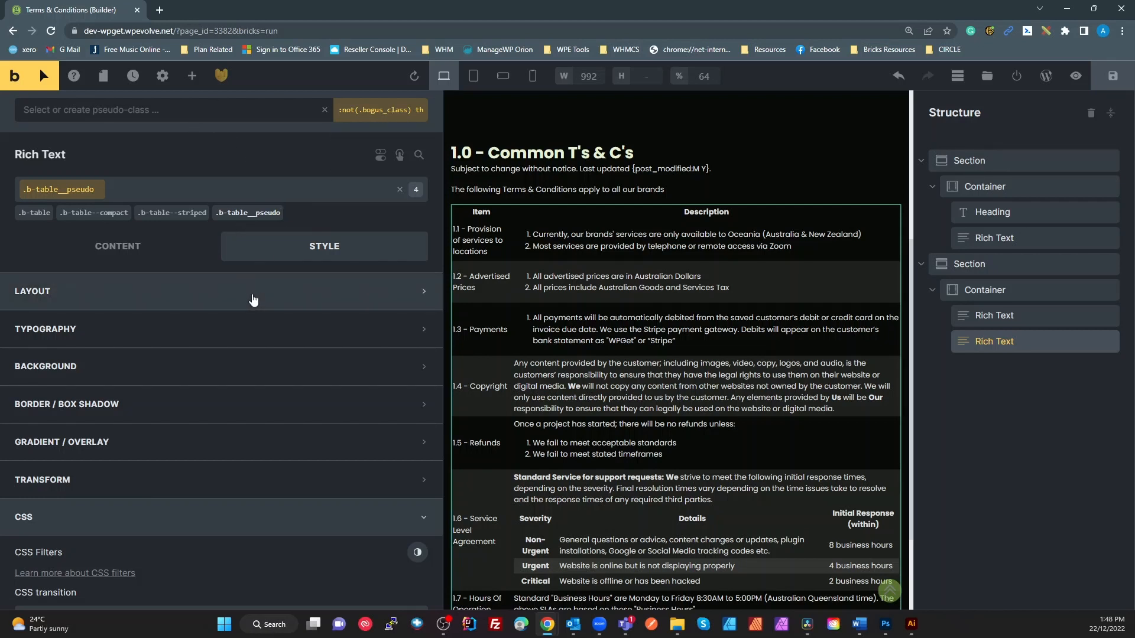
left_click(61, 331)
left_click(61, 447)
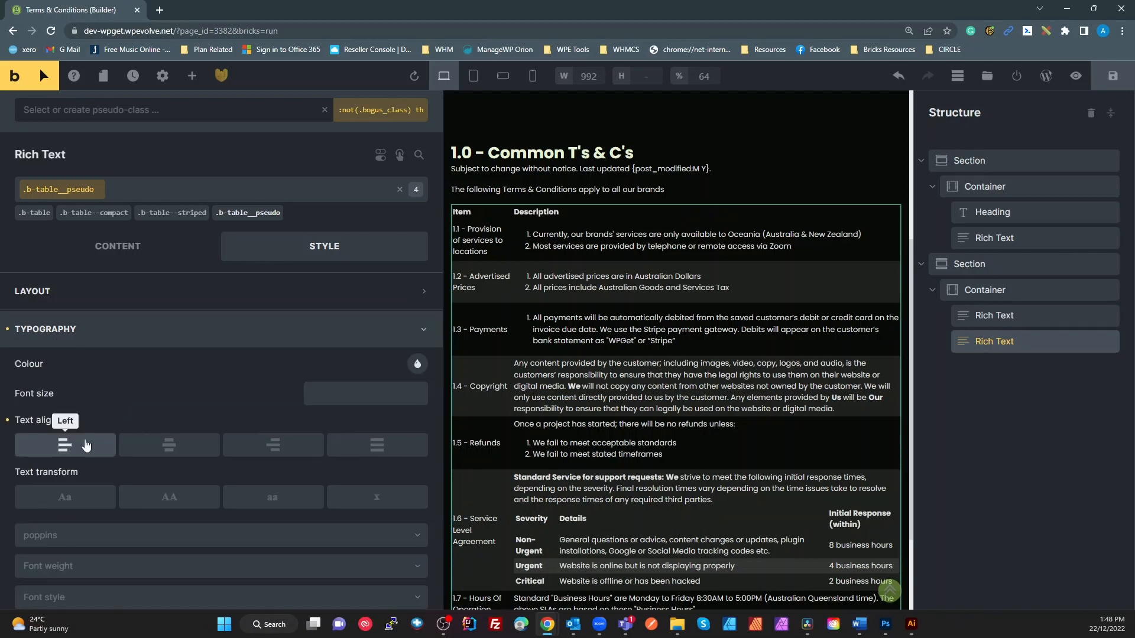
scroll(197, 408, "down", 1)
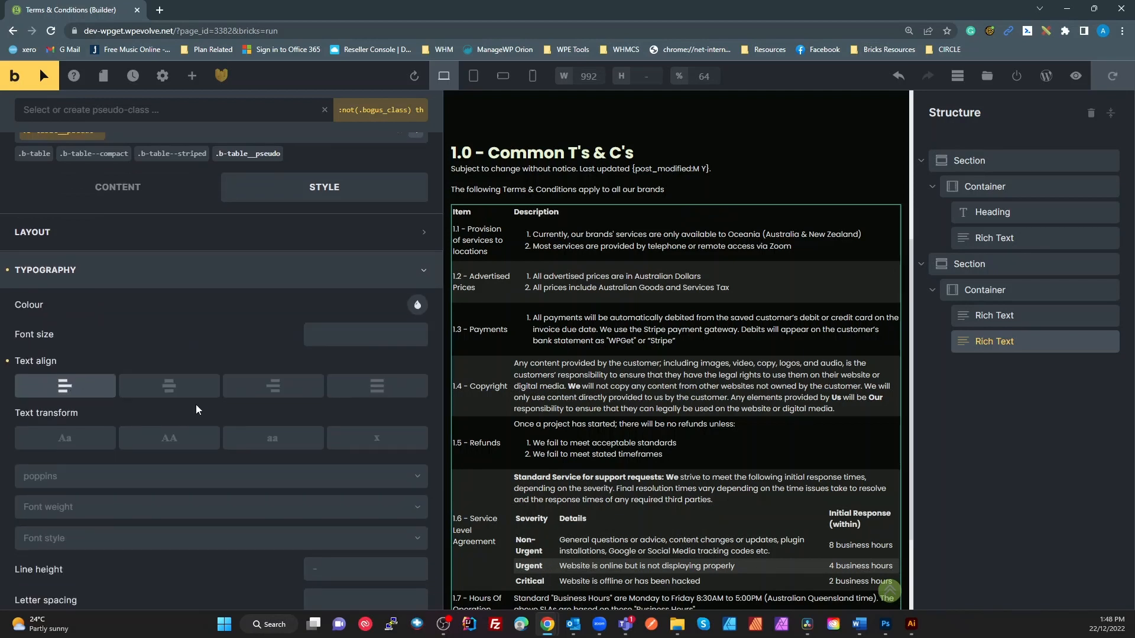
left_click(124, 272)
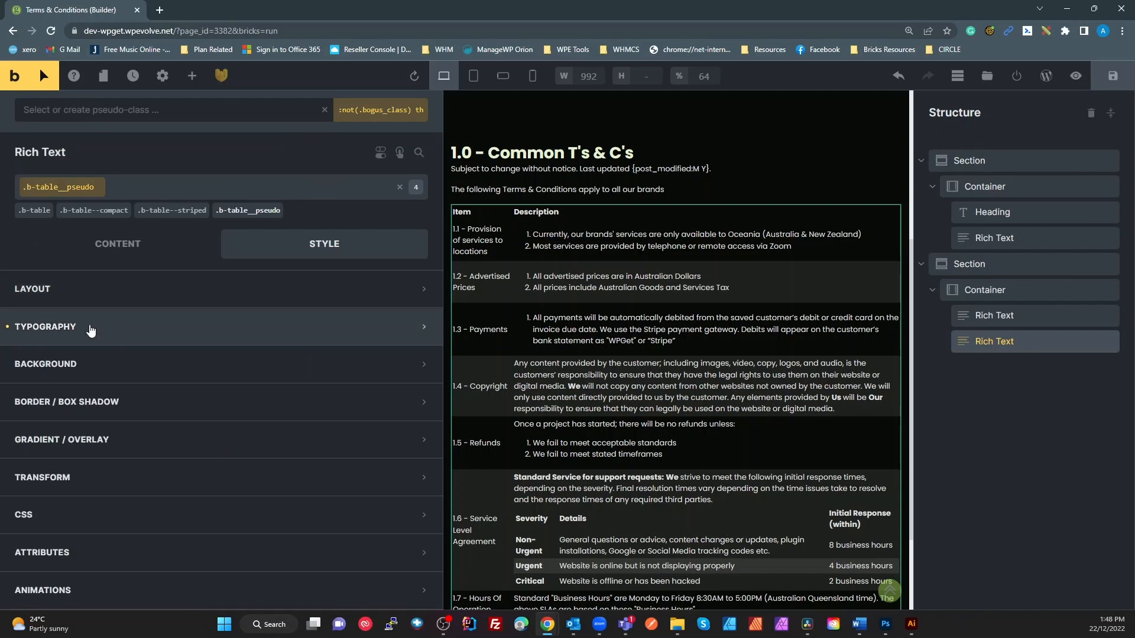
- Set the th pseudo-class's background colour to the green accent-variation (#628d2a) on .b-table__pseudo
left_click(62, 364)
scroll(62, 364, "down", 1)
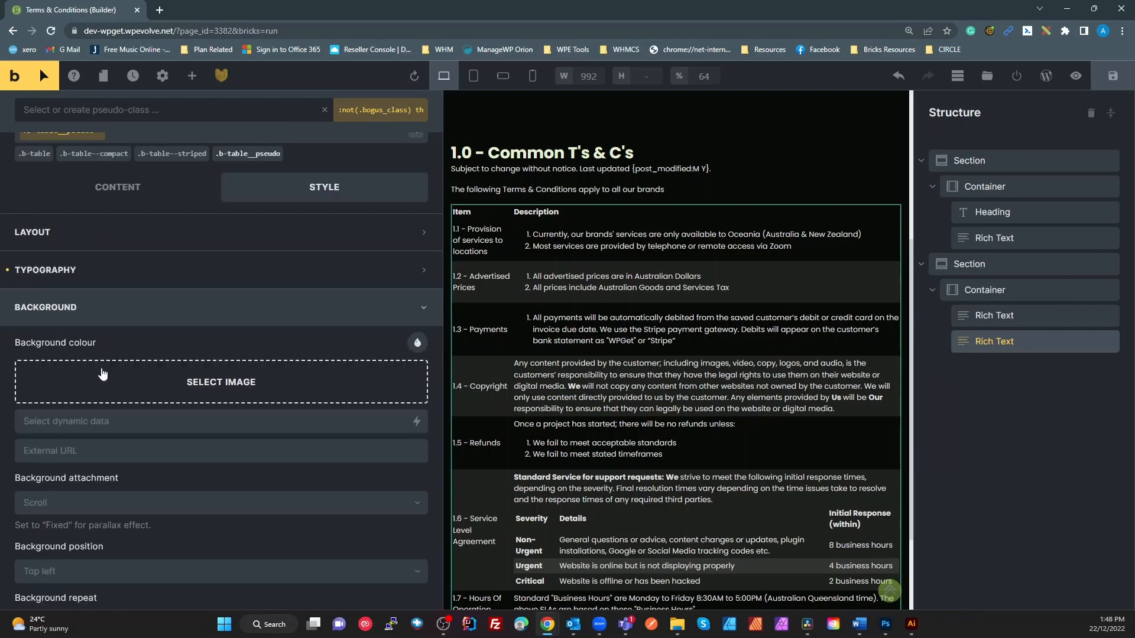
left_click(418, 344)
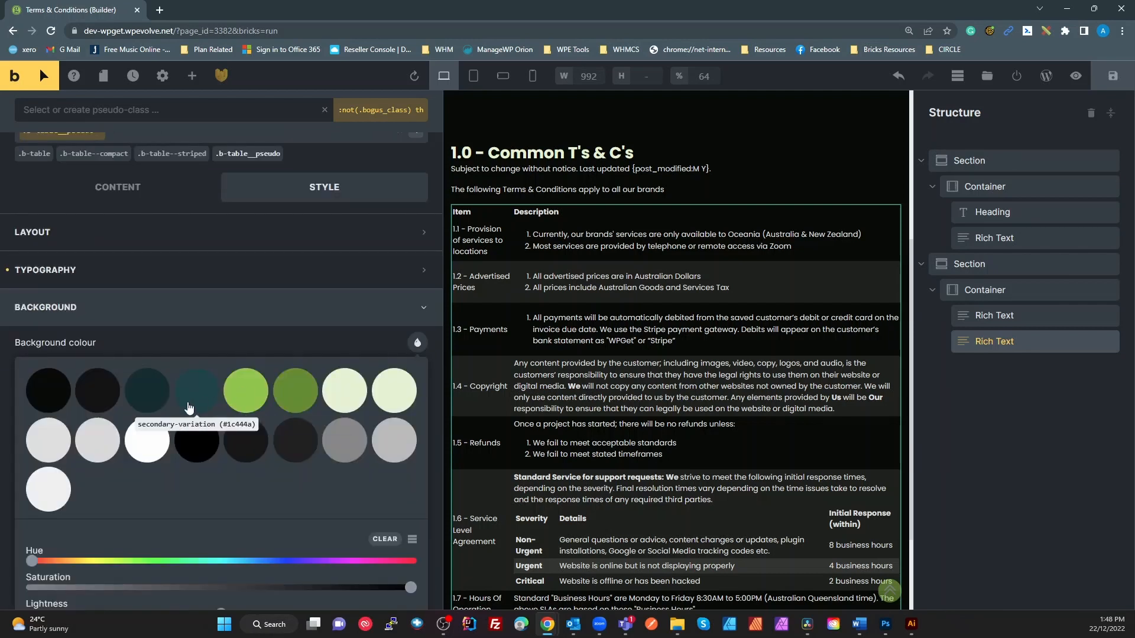
left_click(300, 412)
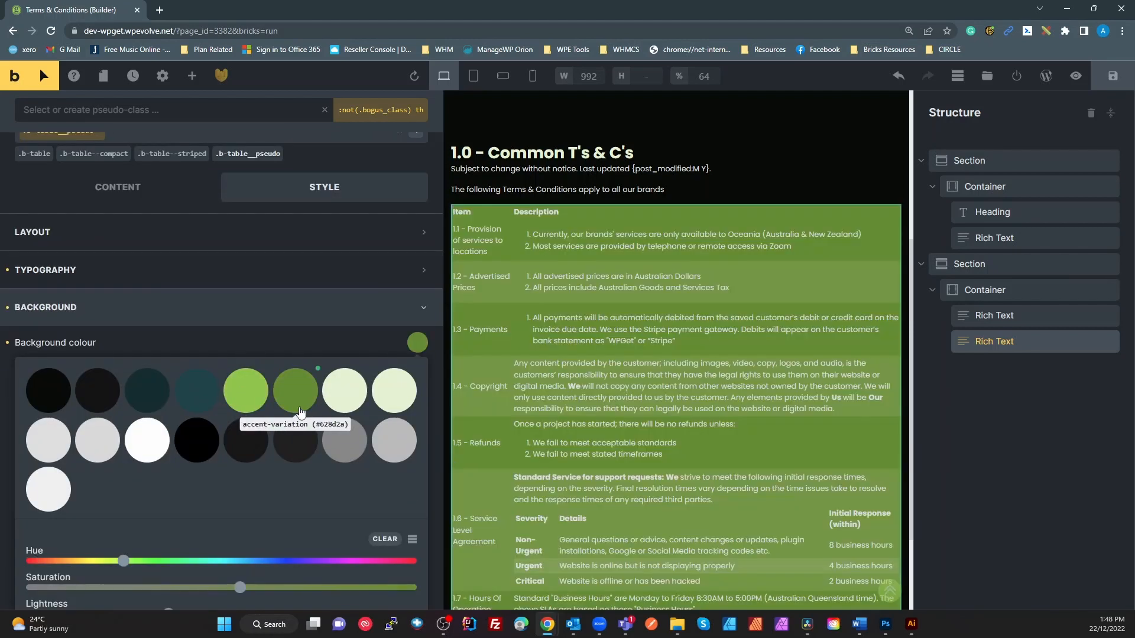
left_click(72, 340)
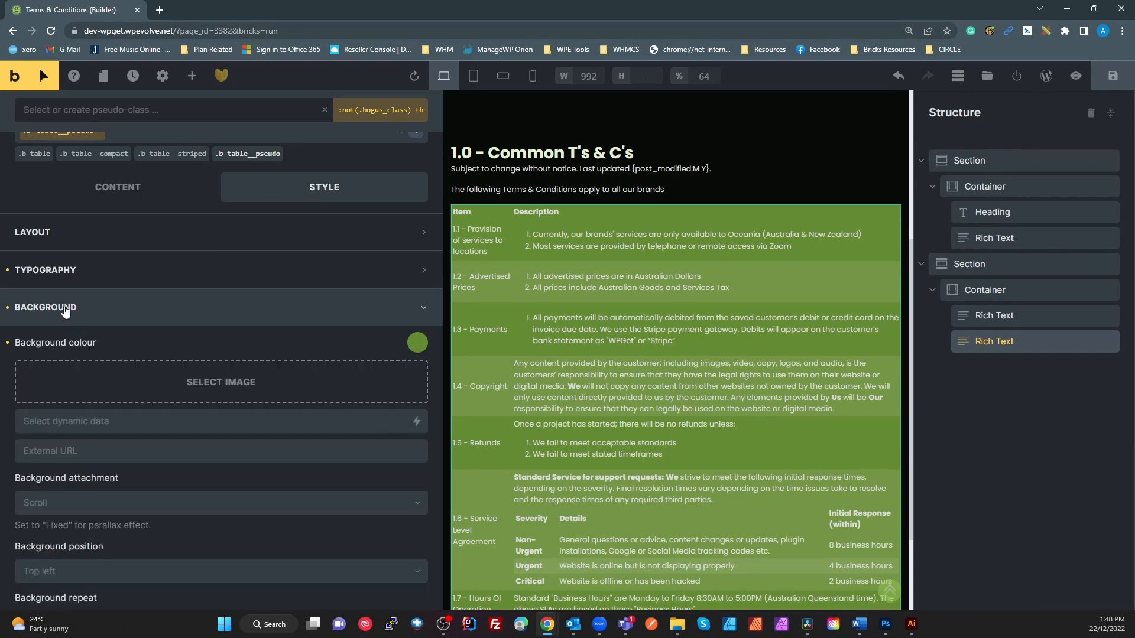
left_click(66, 309)
- Give the th pseudo-class a solid border with a linked width of 1 on all four sides
left_click(77, 326)
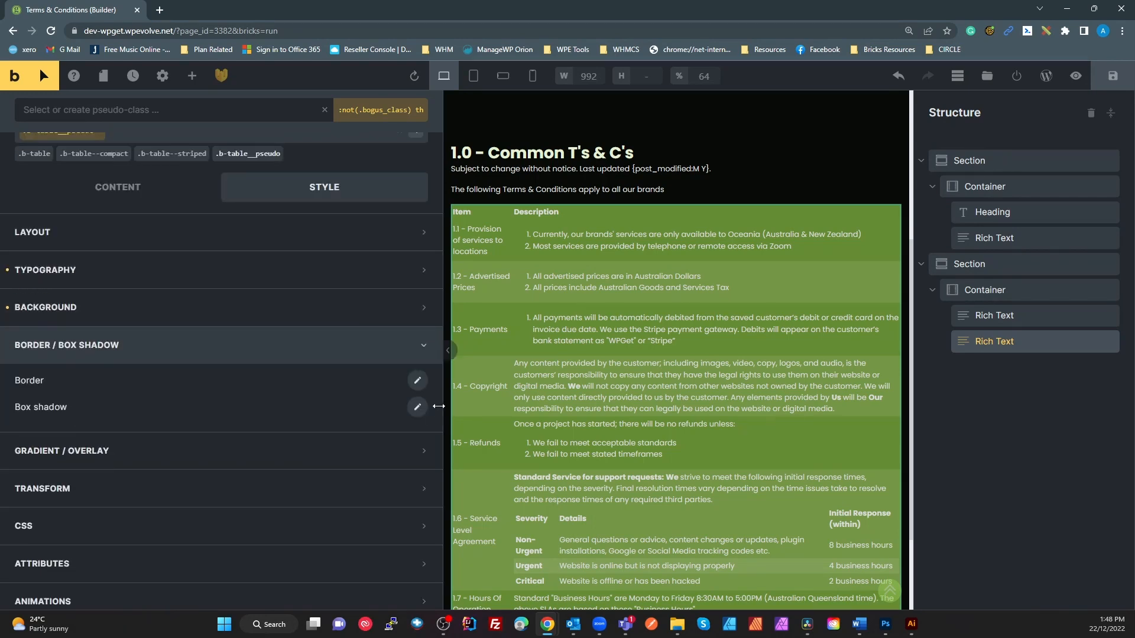
left_click(416, 381)
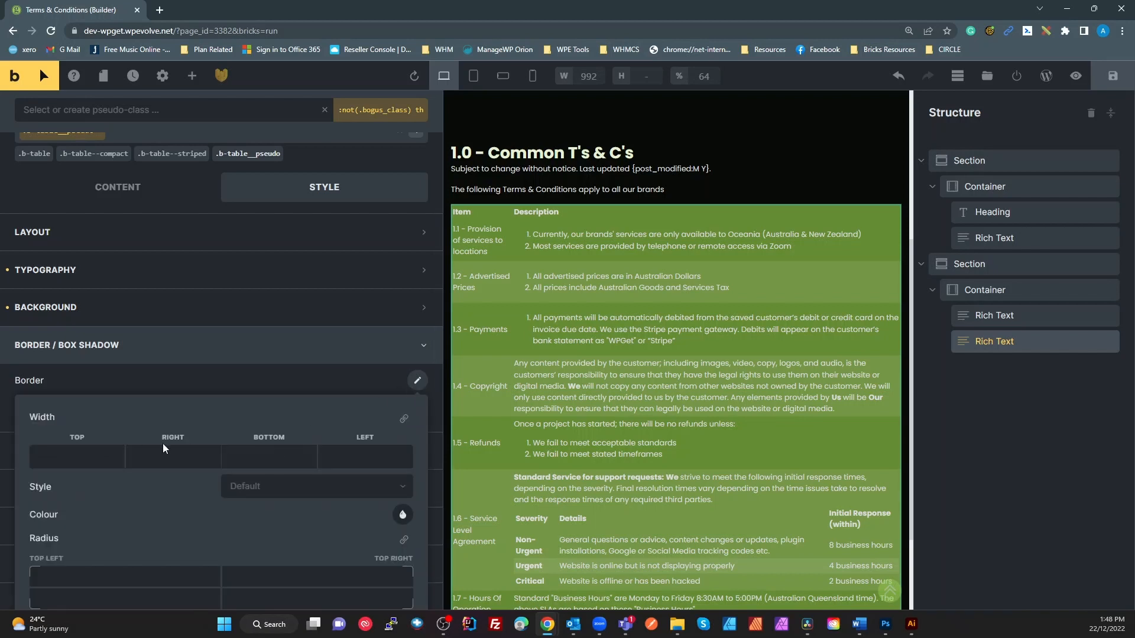
left_click(404, 420)
left_click(71, 463)
type("1")
left_click(326, 483)
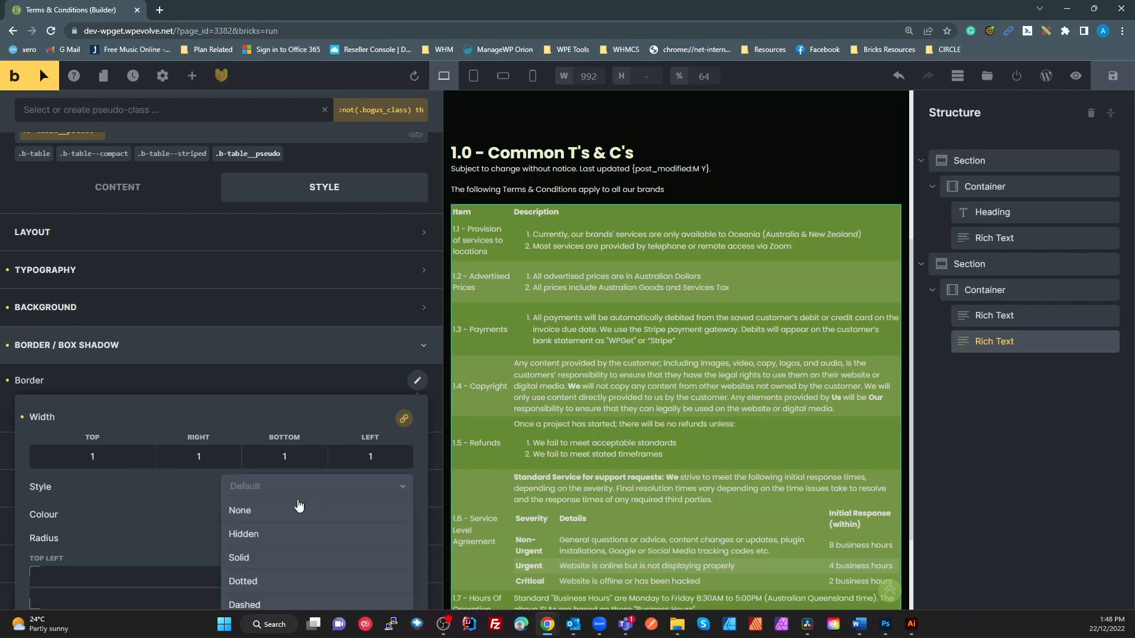
left_click(266, 554)
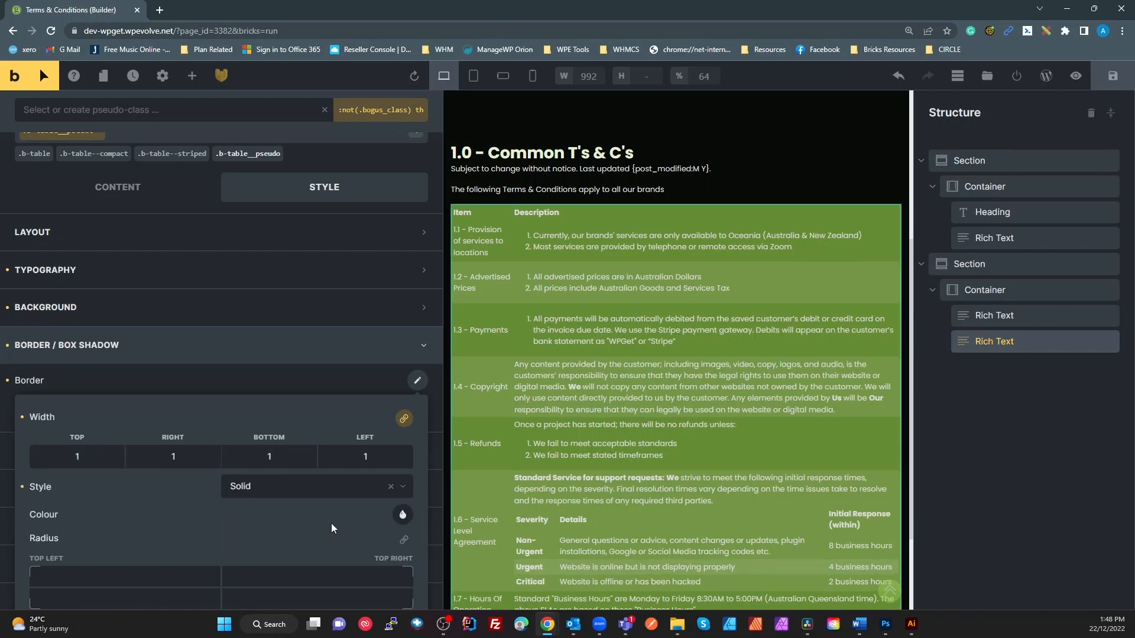
- Set the th pseudo-class's border colour to grey-md (#212121)
scroll(332, 525, "down", 1)
left_click(403, 485)
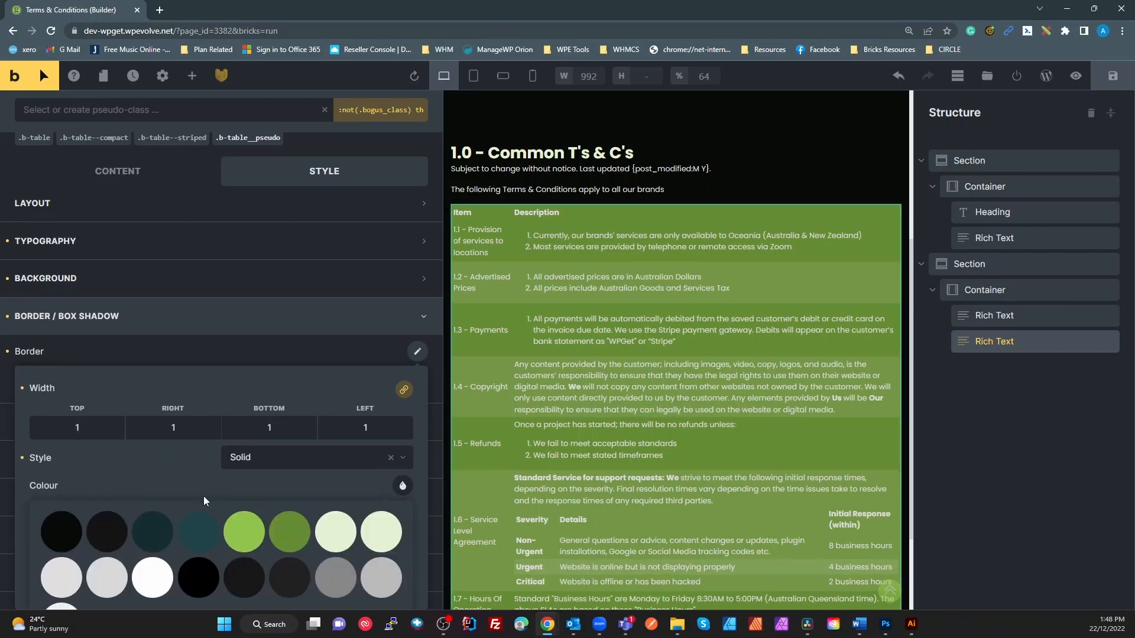
scroll(316, 498, "down", 4)
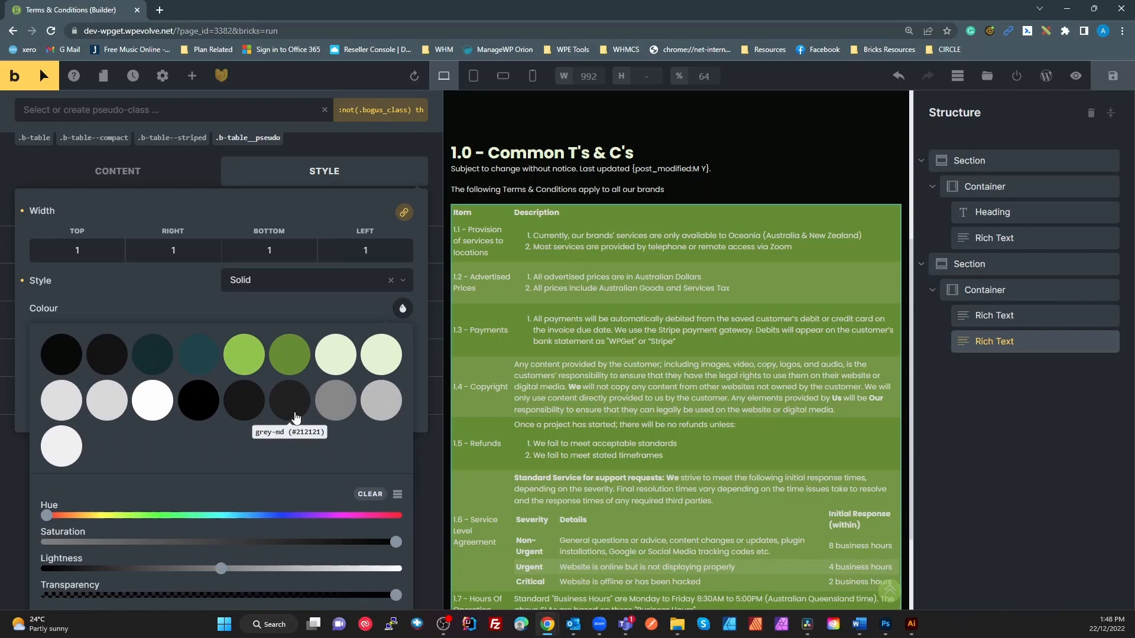
left_click(298, 418)
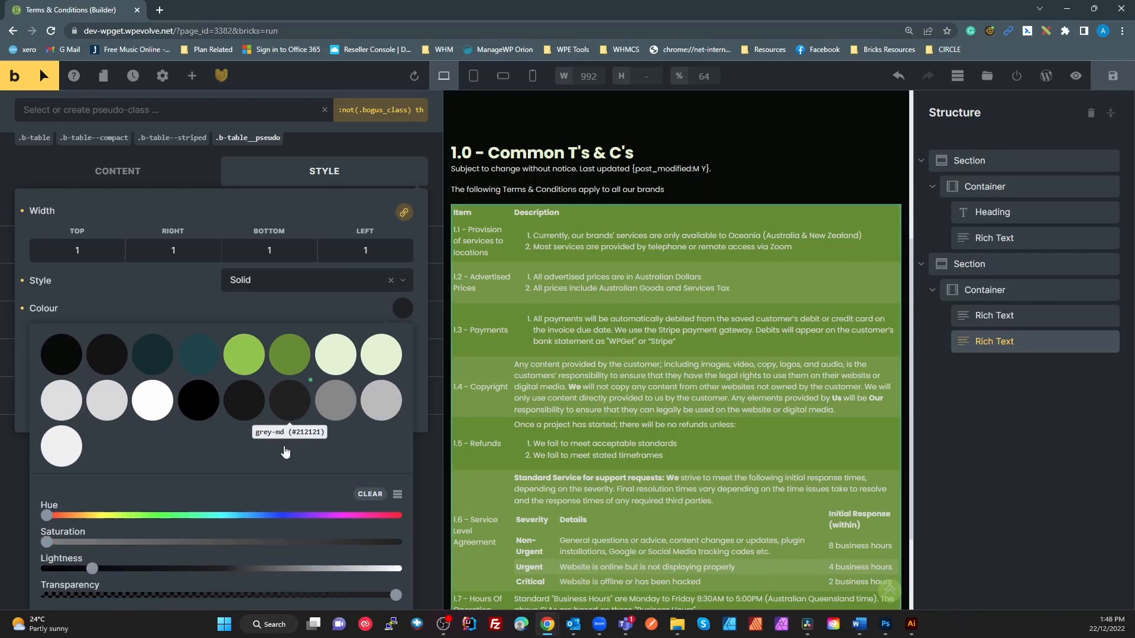
left_click(136, 288)
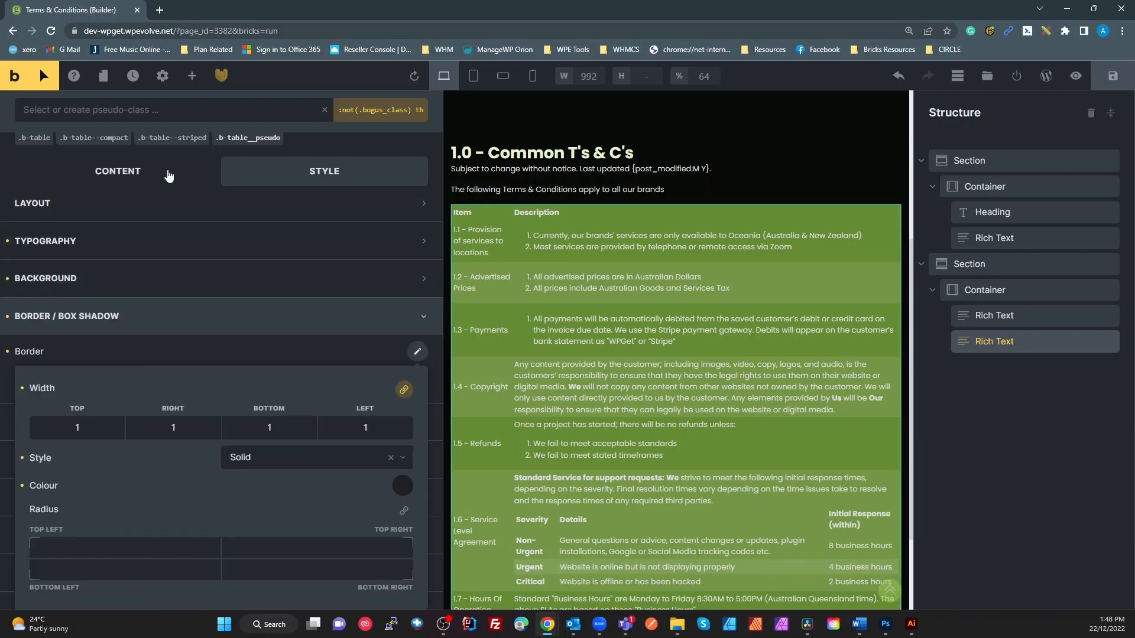
- Switch .b-table__pseudo to the :not(.bogus_class) td pseudo-class and give it a solid border with a linked width of 1
scroll(202, 183, "up", 3)
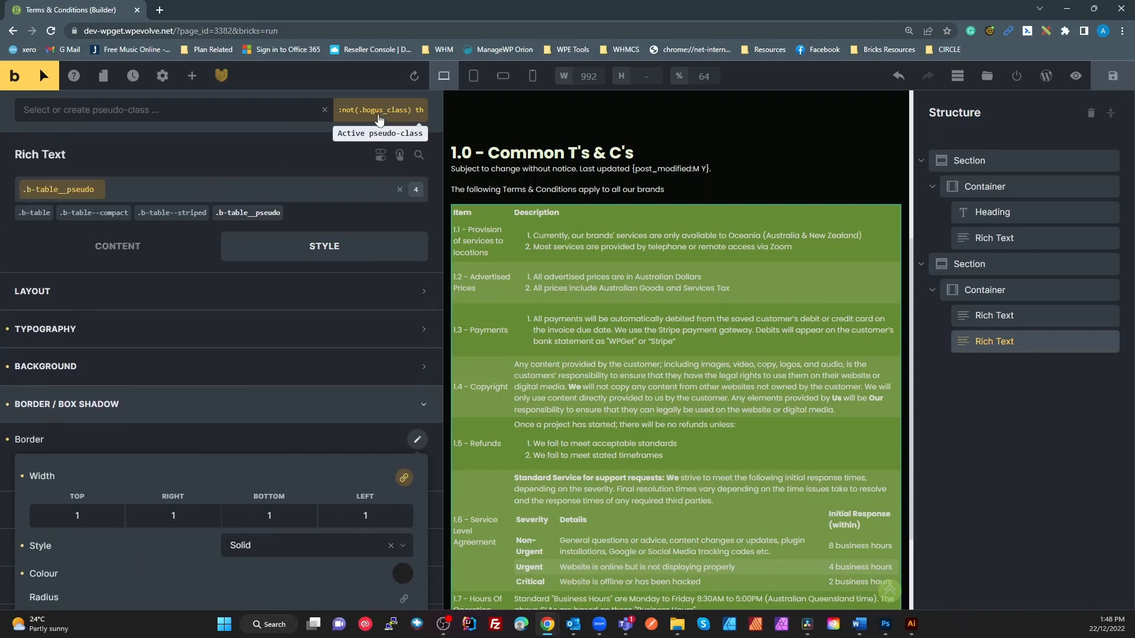
left_click(324, 110)
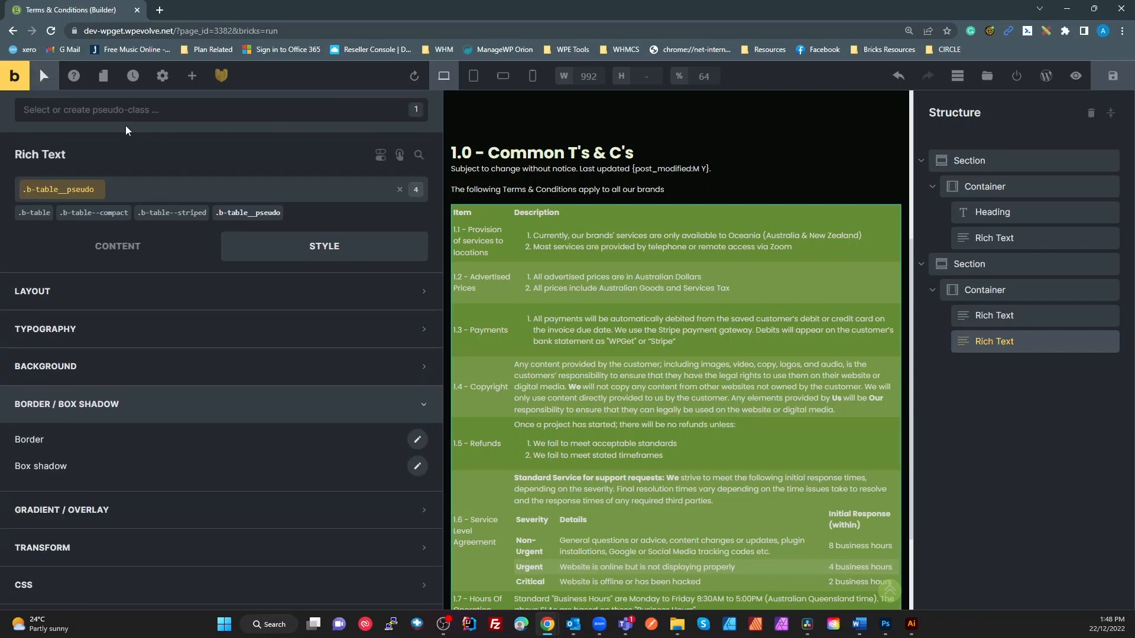
left_click(167, 111)
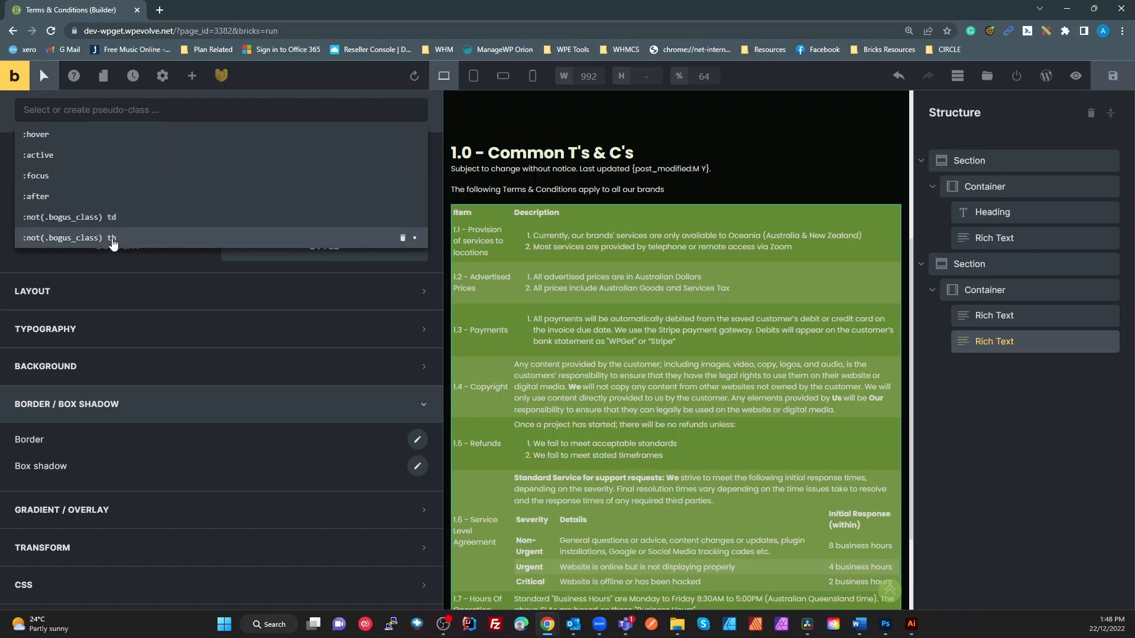
left_click(111, 219)
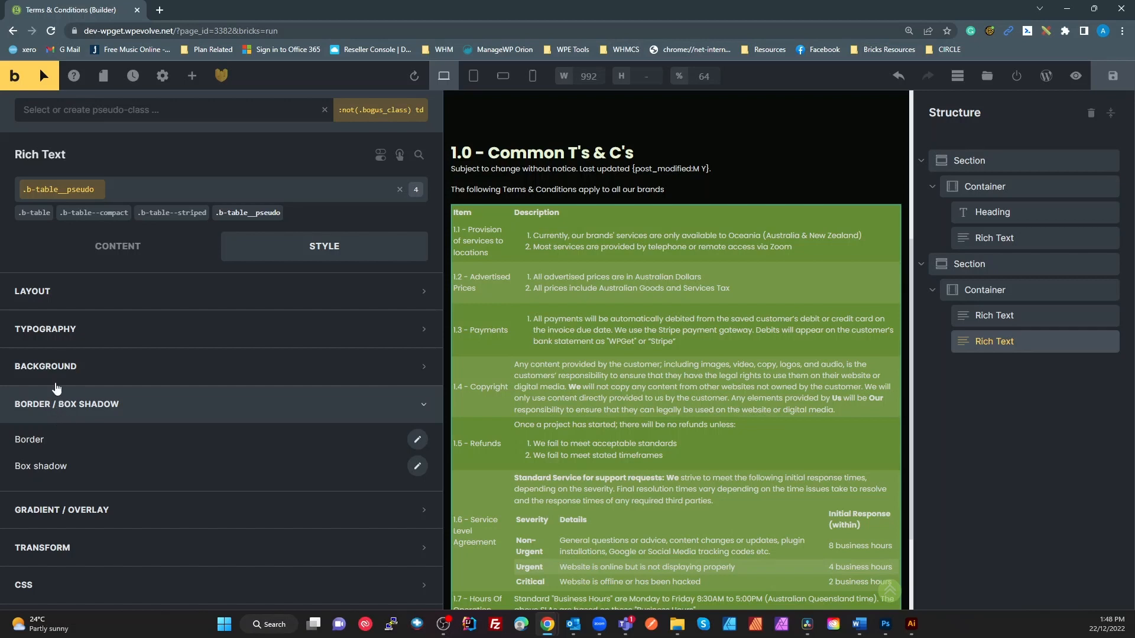
left_click(418, 440)
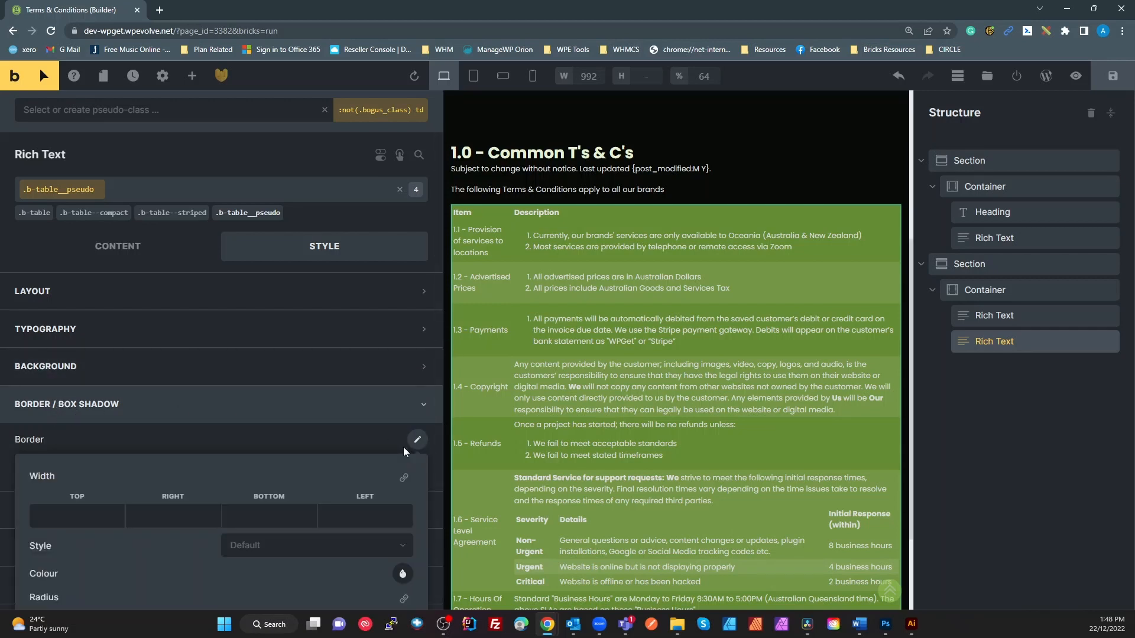
left_click(404, 478)
left_click(111, 520)
type("1")
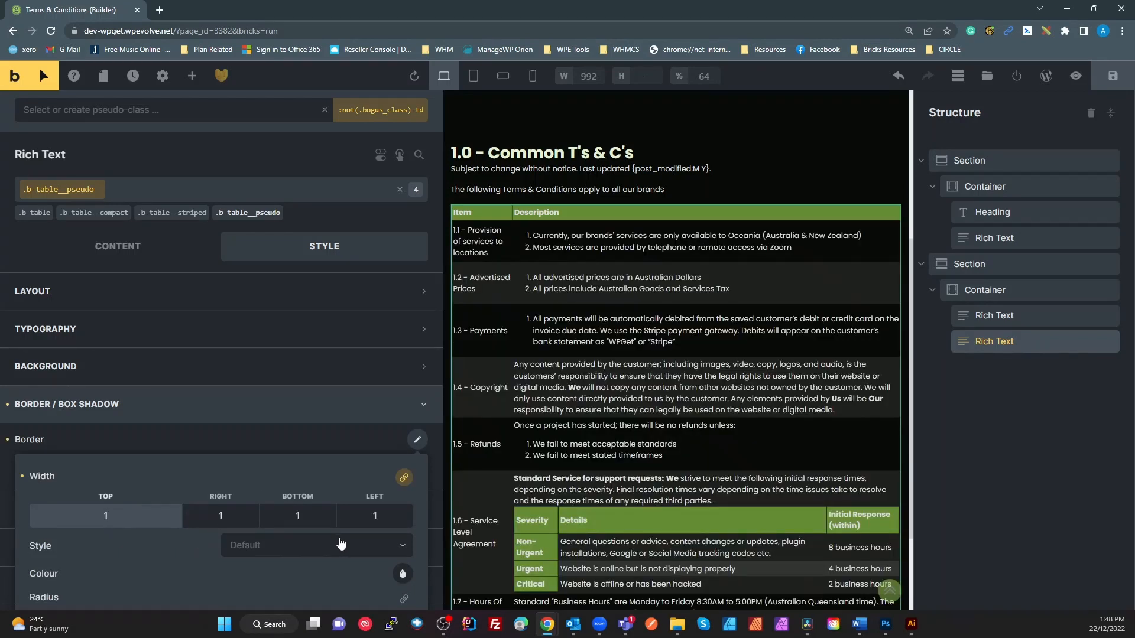
left_click(358, 548)
scroll(272, 559, "down", 2)
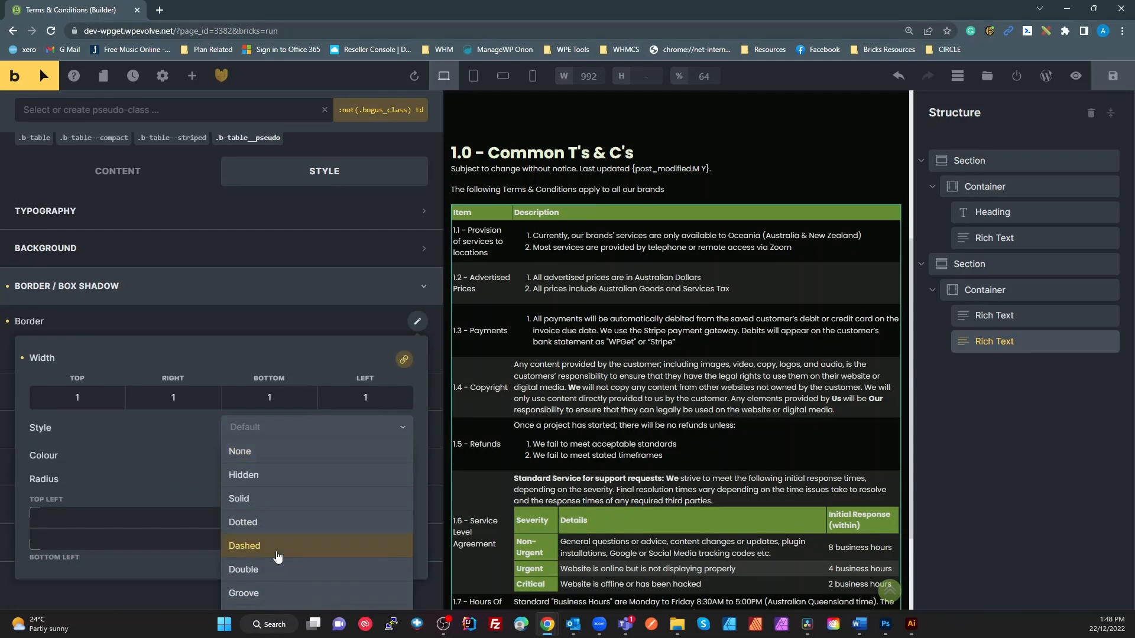
left_click(255, 502)
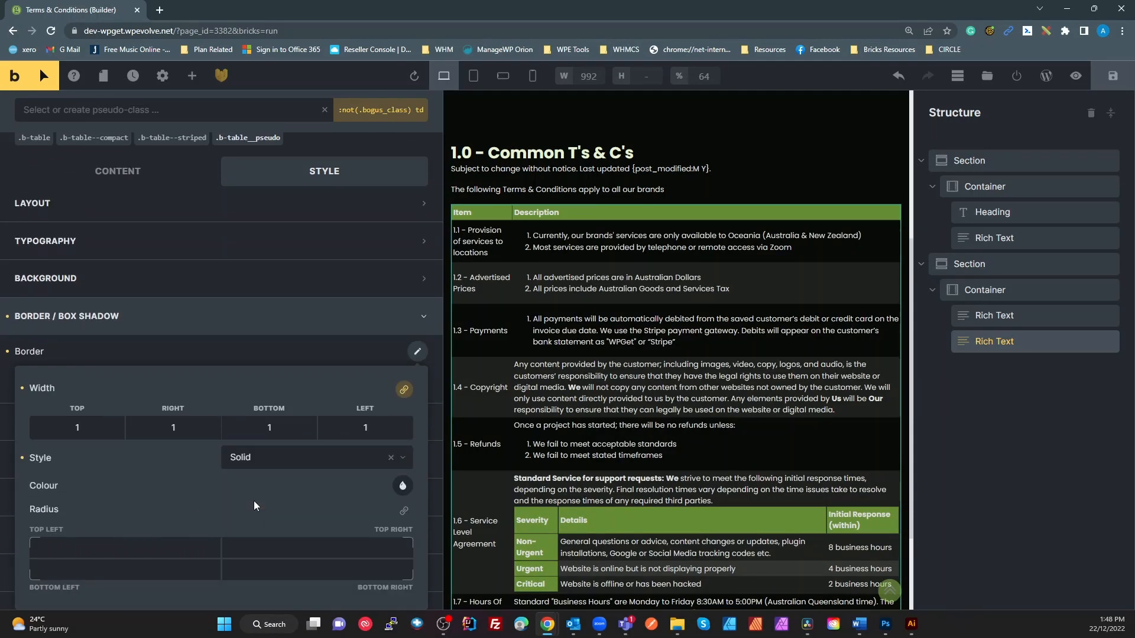
- Set the td pseudo-class's border colour to grey-lt (#878787)
left_click(403, 486)
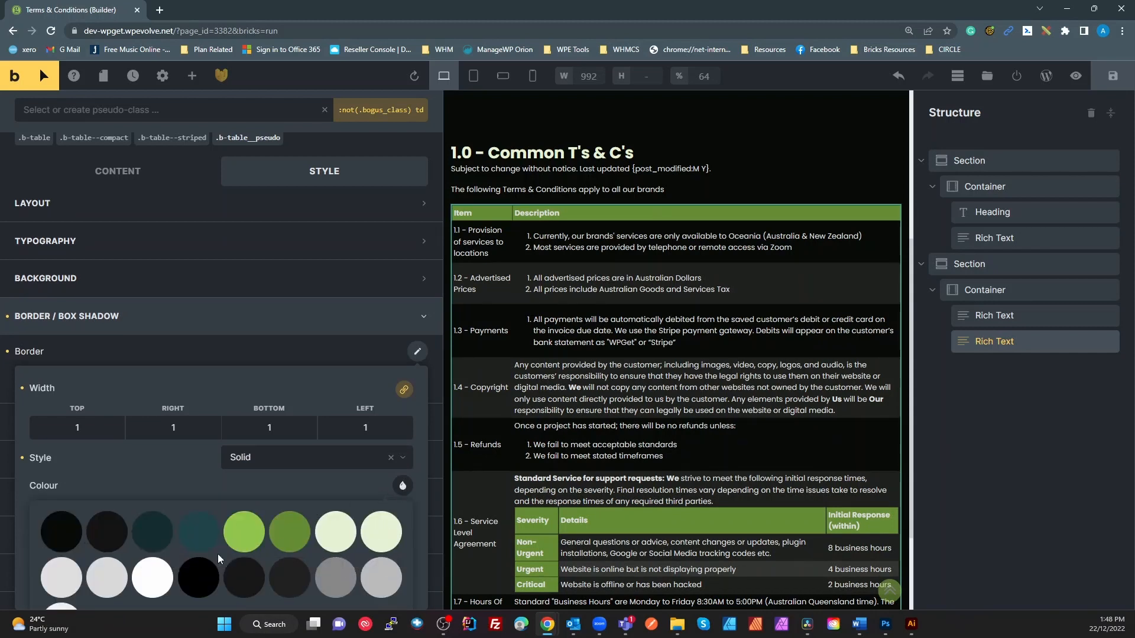
scroll(334, 574, "down", 3)
left_click(340, 411)
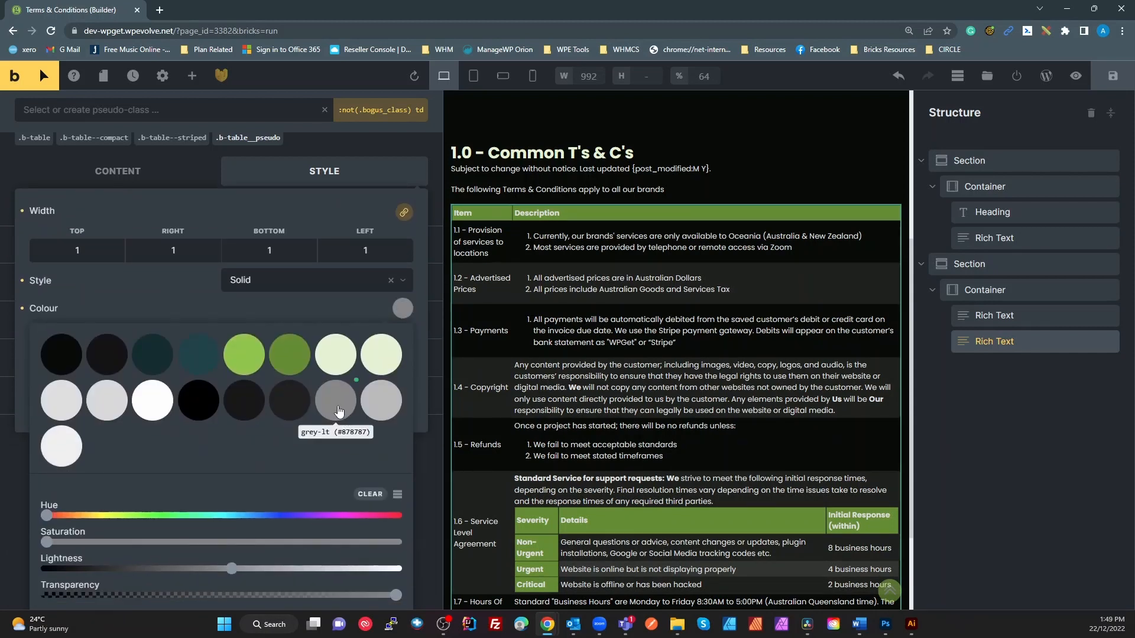
- Save the page and select the section that contains the Common T's & C's table
left_click(172, 178)
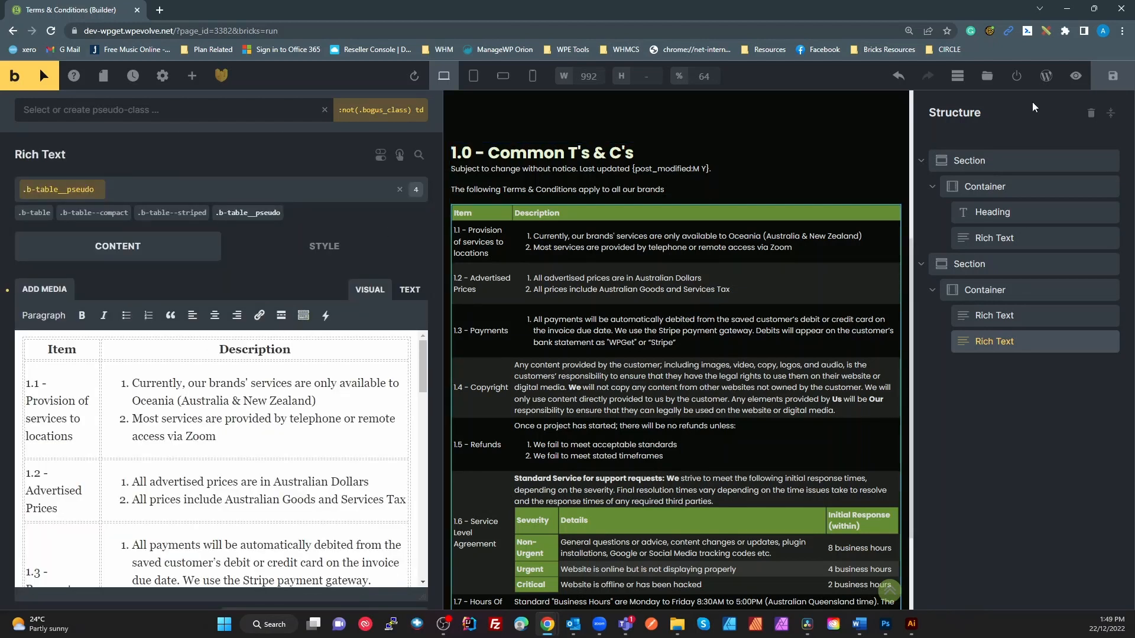
left_click(1113, 76)
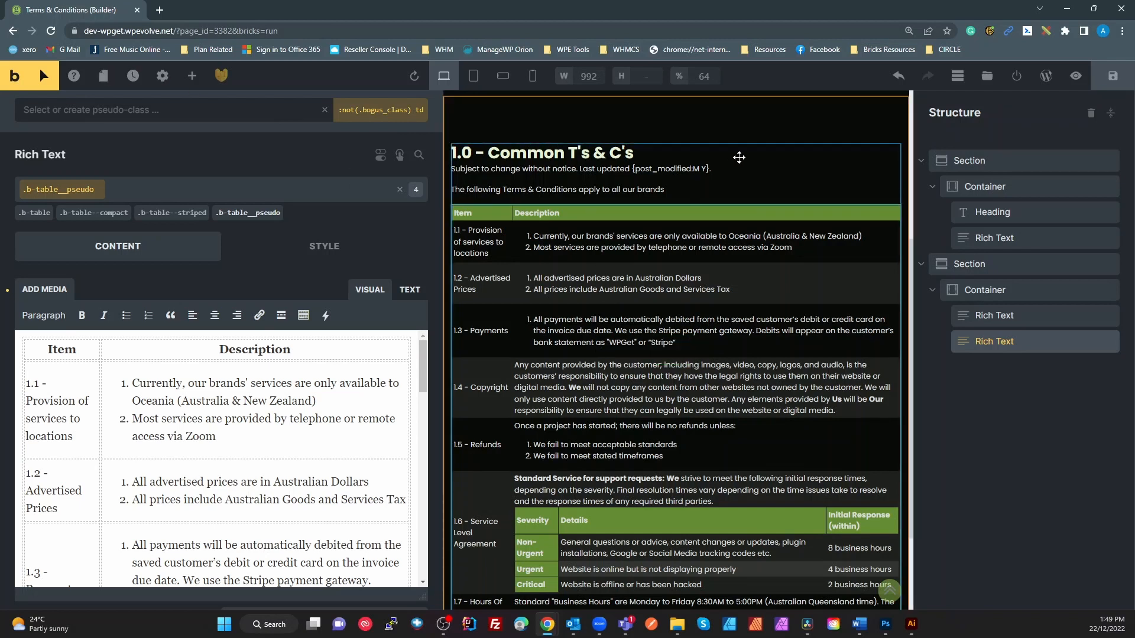
left_click(753, 136)
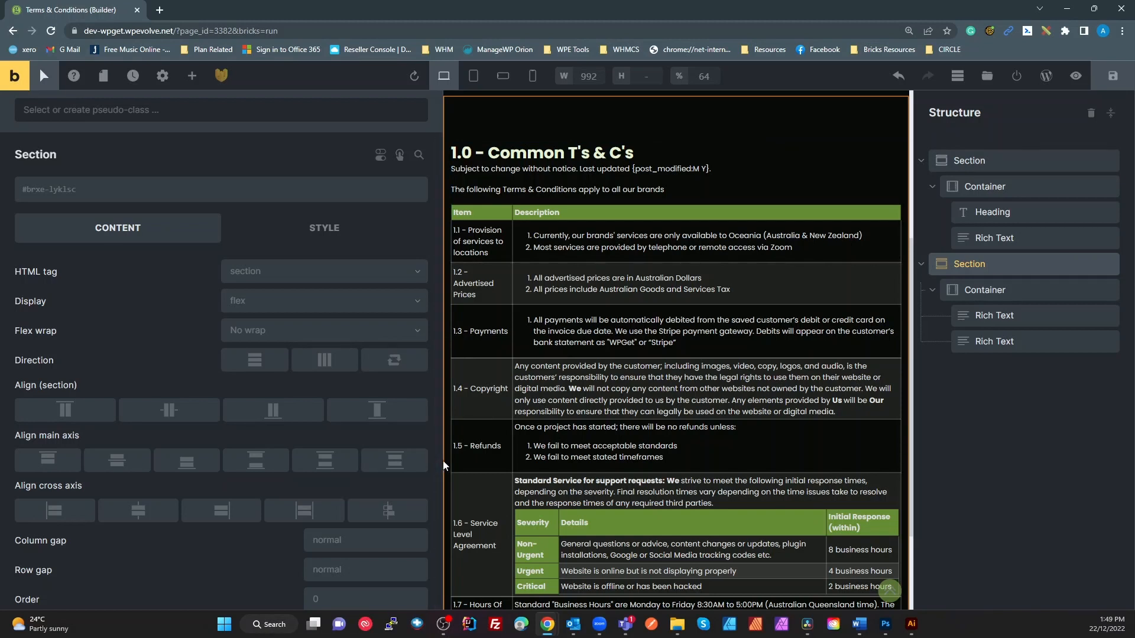
- Narrow the settings panel, open the page on the frontend and examine the Common T's & C's table and its nested SLA table
left_click_drag(441, 462, 325, 455)
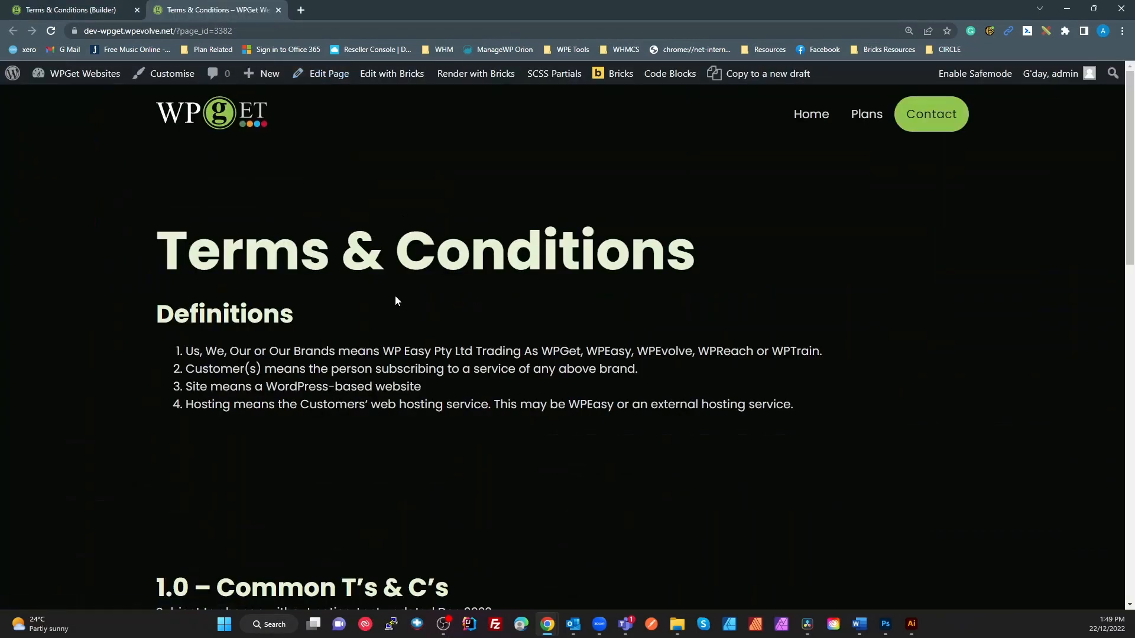
scroll(396, 296, "down", 9)
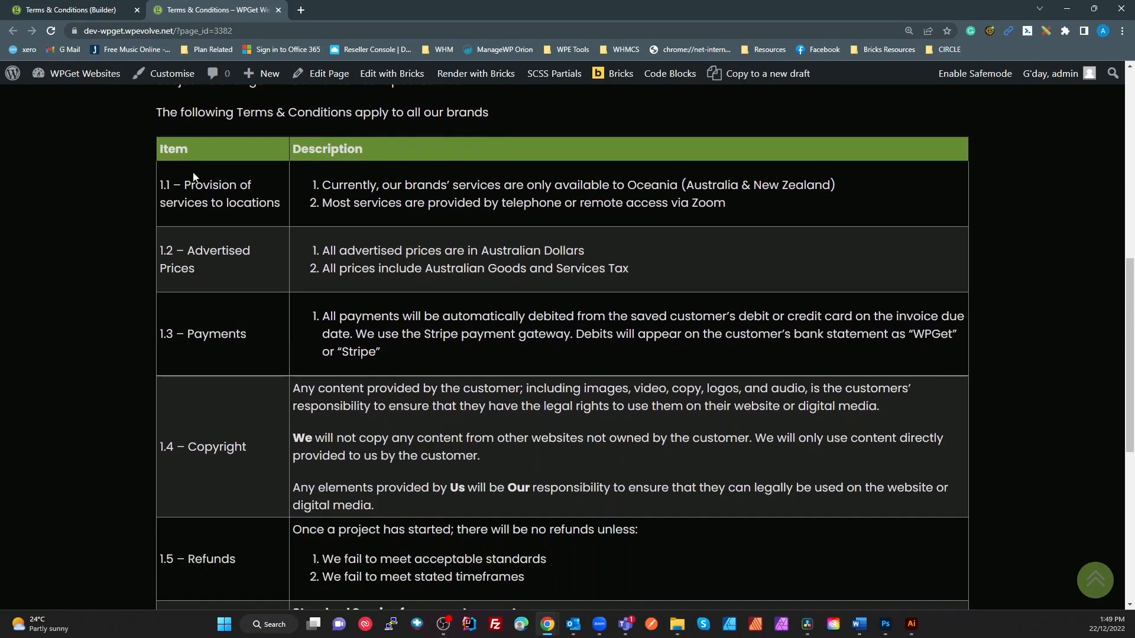
left_click_drag(170, 145, 260, 138)
scroll(281, 376, "down", 5)
scroll(299, 390, "down", 2)
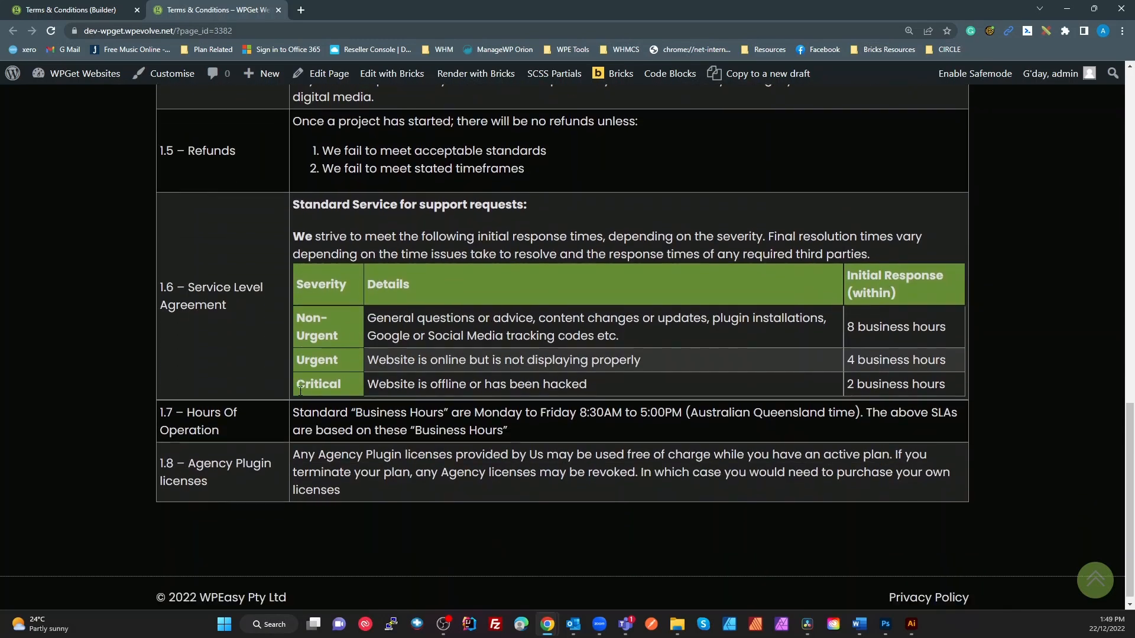
scroll(296, 386, "up", 6)
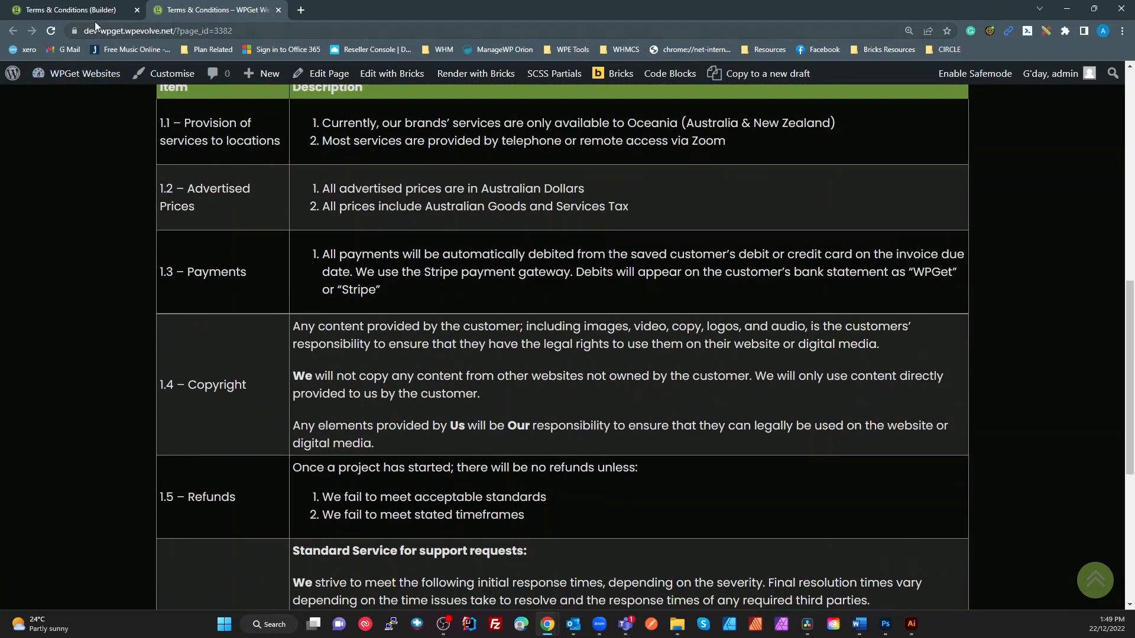
- Return to the builder, leave preview mode, select the table's Rich Text element and check the pseudo-classes listed for .b-table__pseudo
left_click(95, 13)
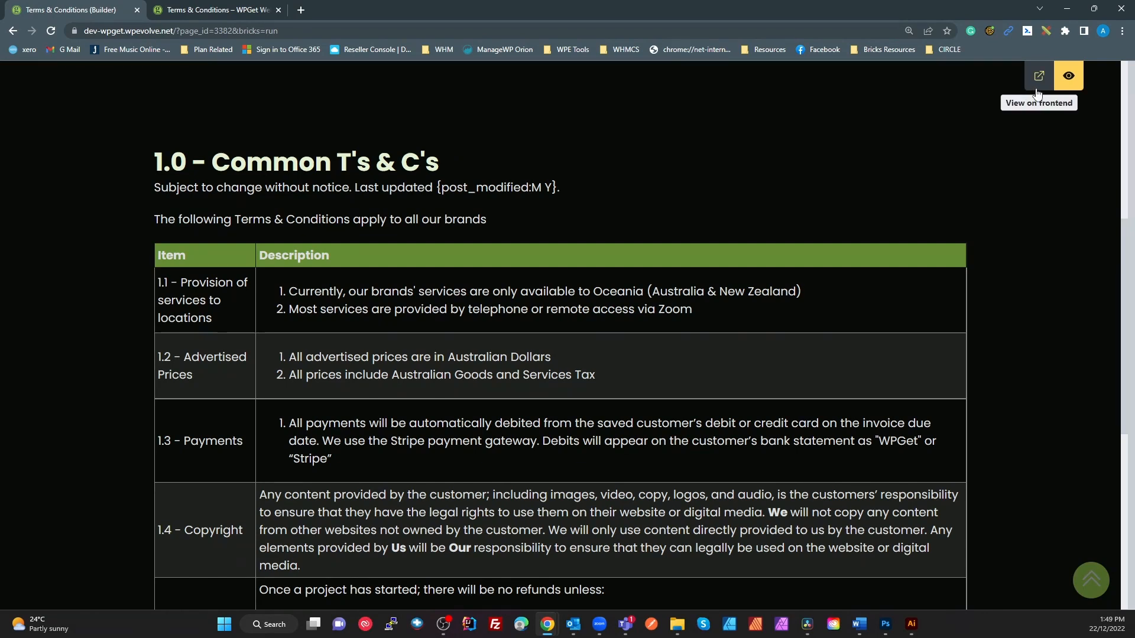
left_click(1063, 87)
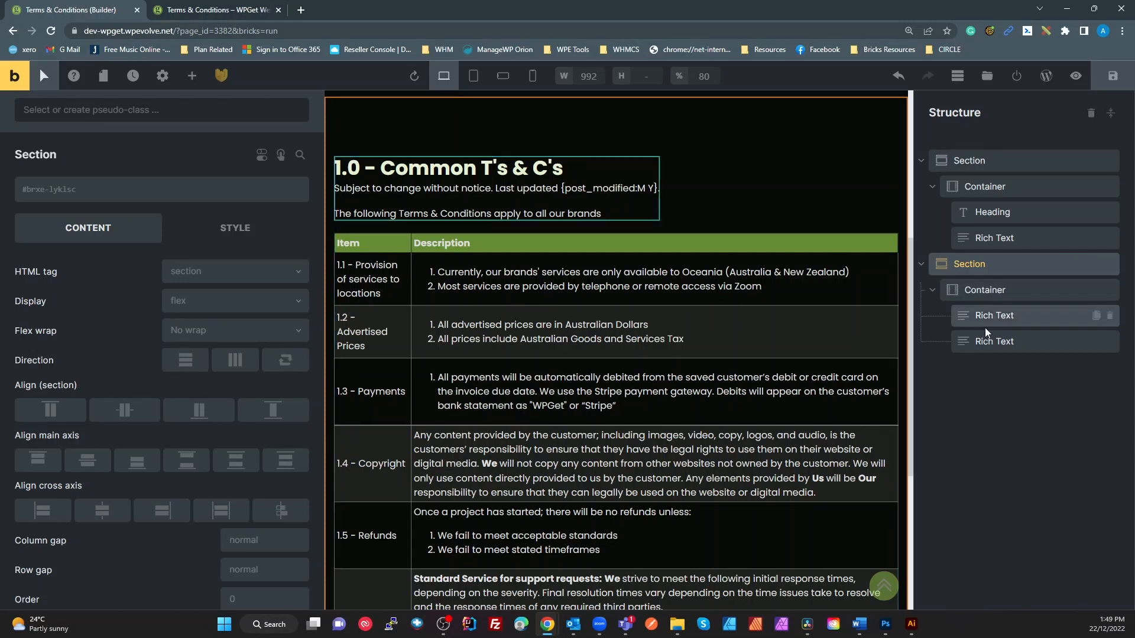
left_click(991, 342)
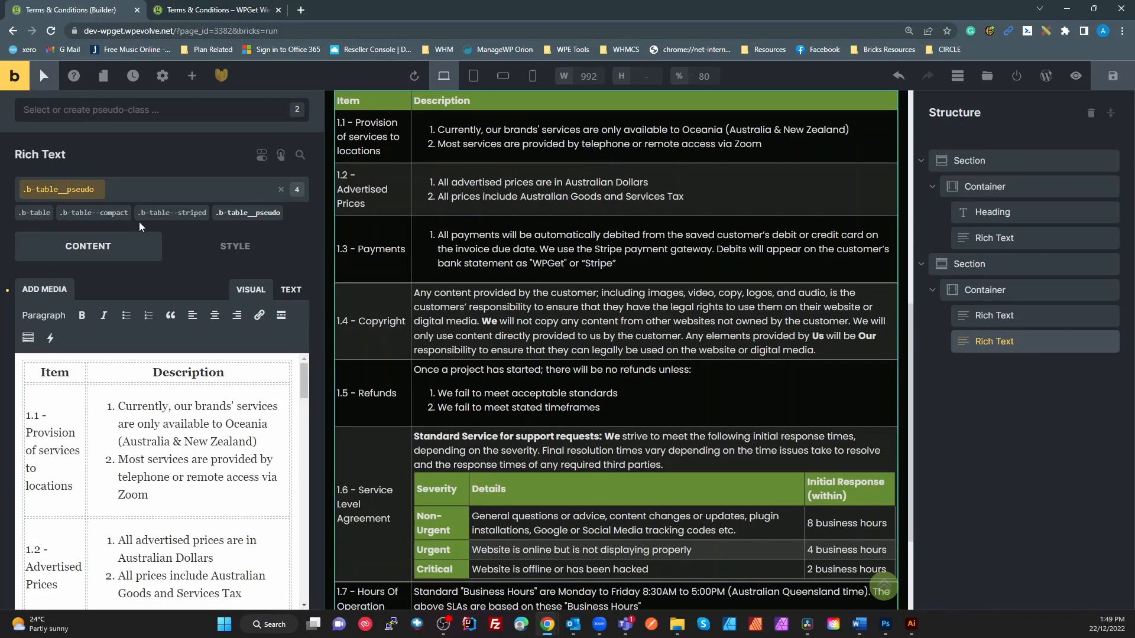
left_click(112, 118)
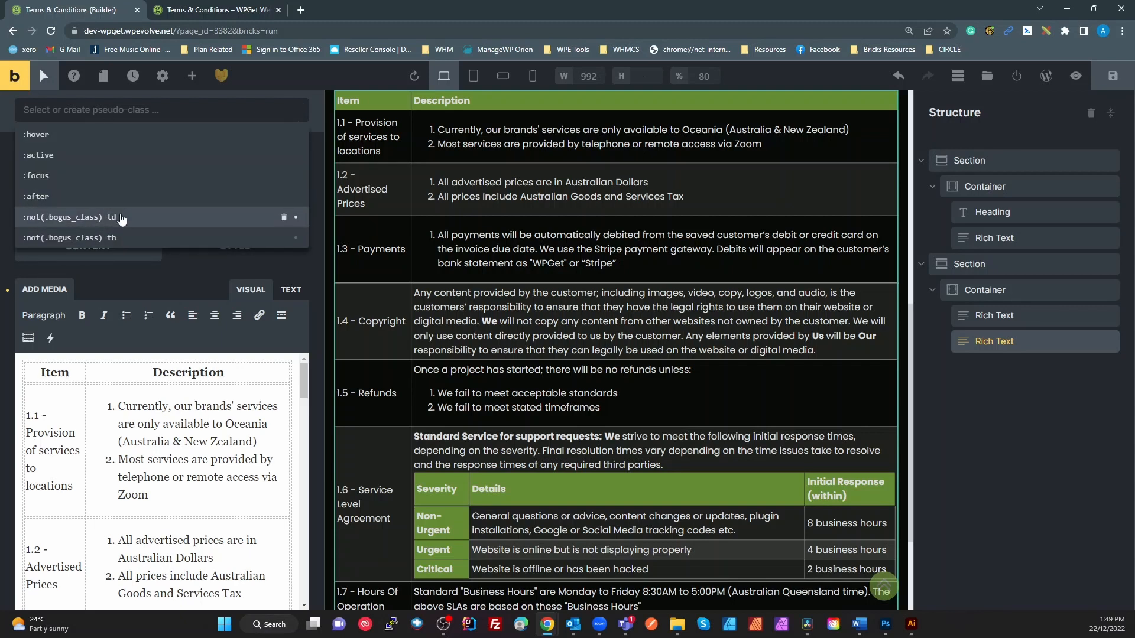
left_click(178, 285)
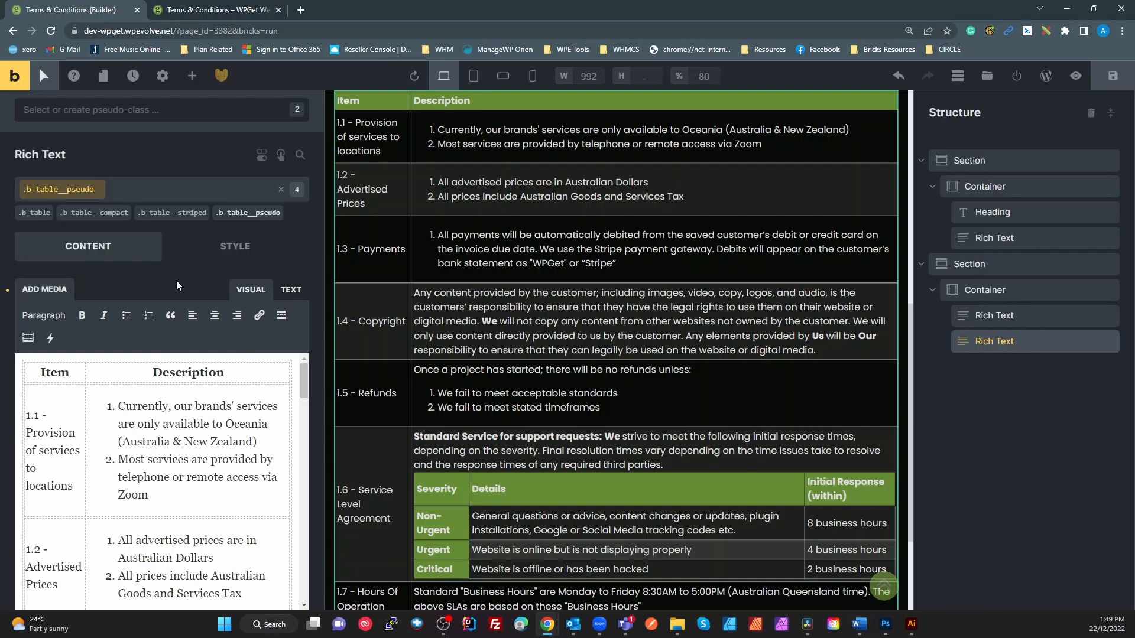
- Compare the th and td pseudo-class entries listed for .b-table with those for .b-table__pseudo
left_click(35, 217)
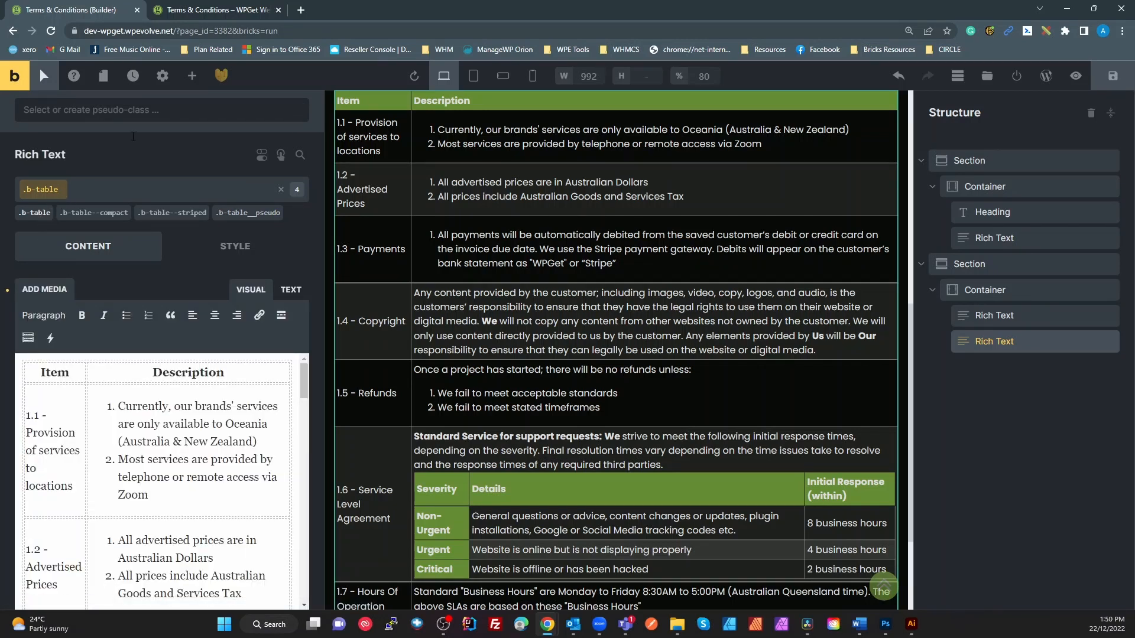
left_click(135, 112)
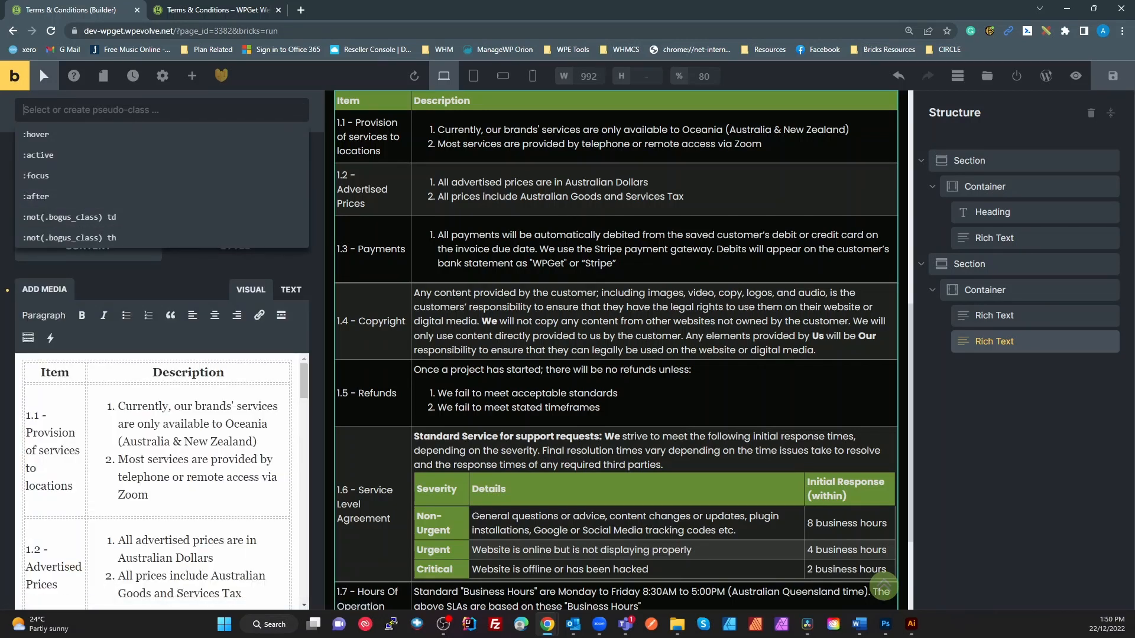
left_click(8, 227)
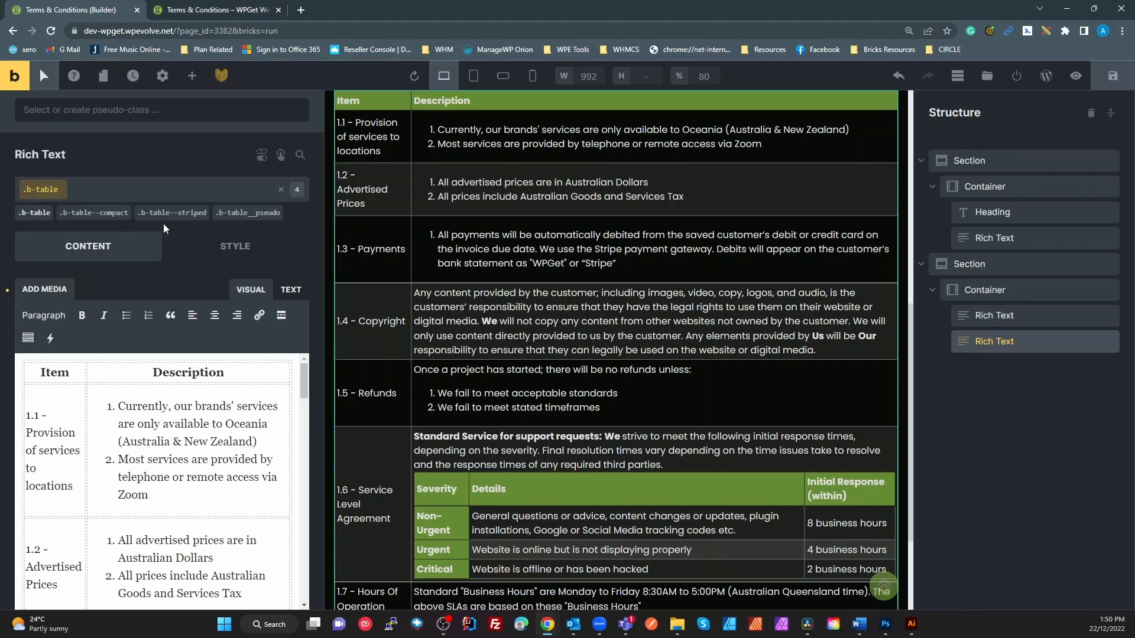
left_click(241, 214)
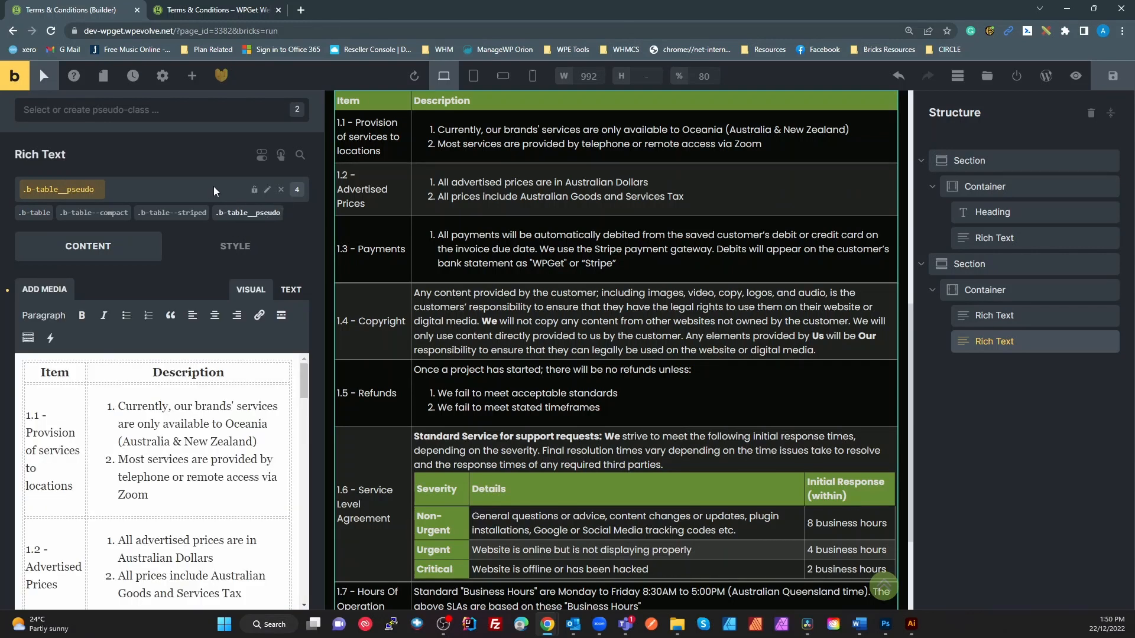
left_click(195, 110)
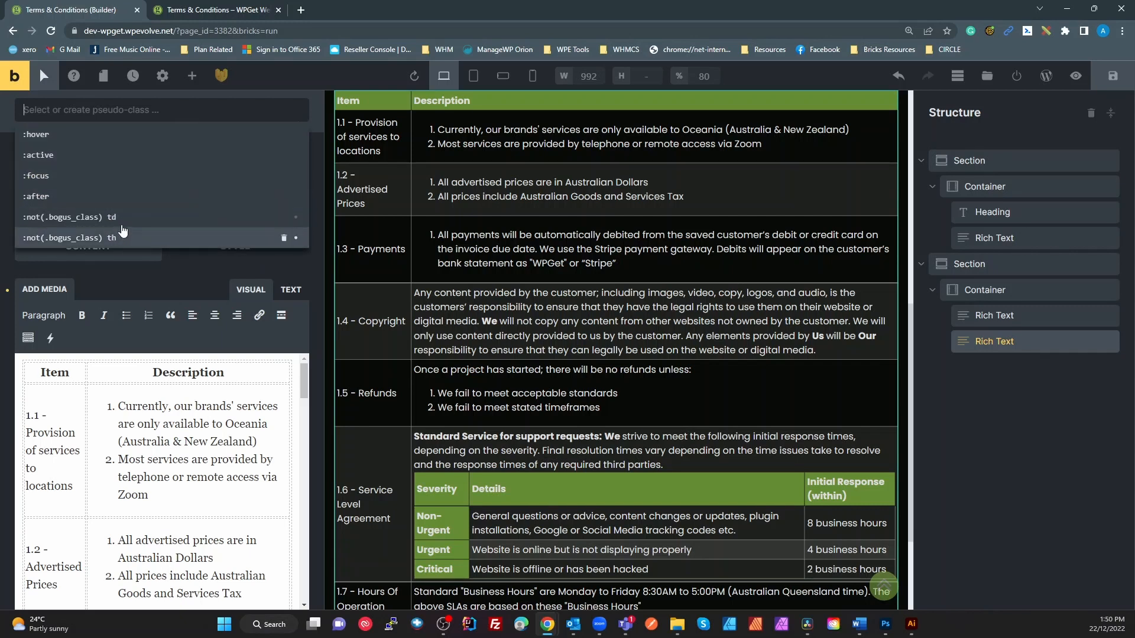
left_click(200, 273)
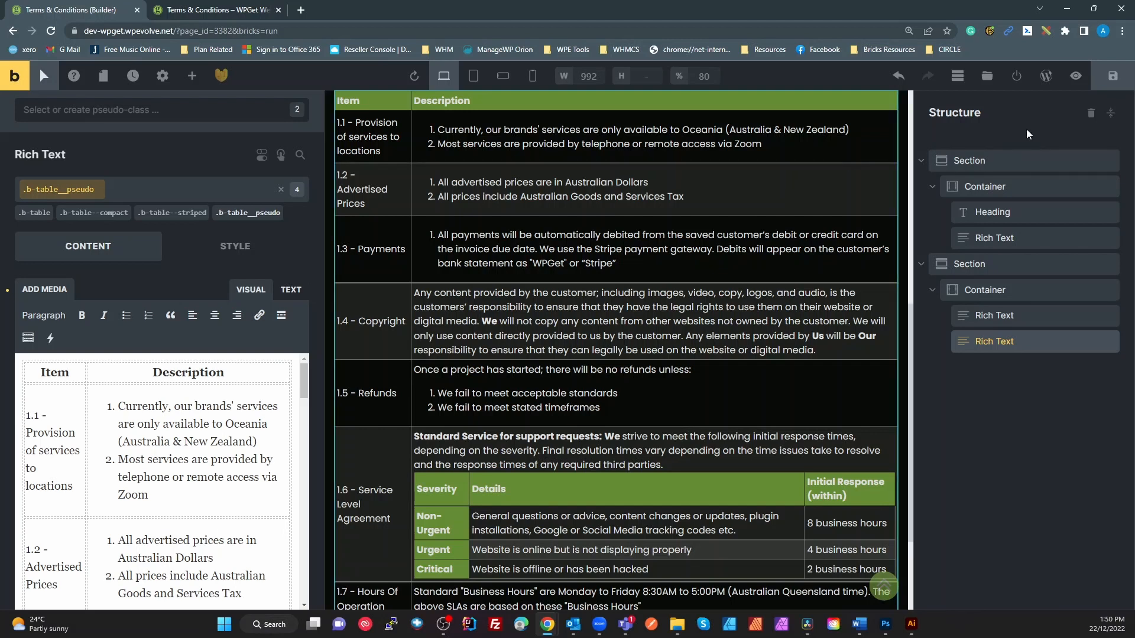
- Save the page, reload it on the frontend and review the styled Common T's & C's table
left_click(1113, 76)
left_click(219, 10)
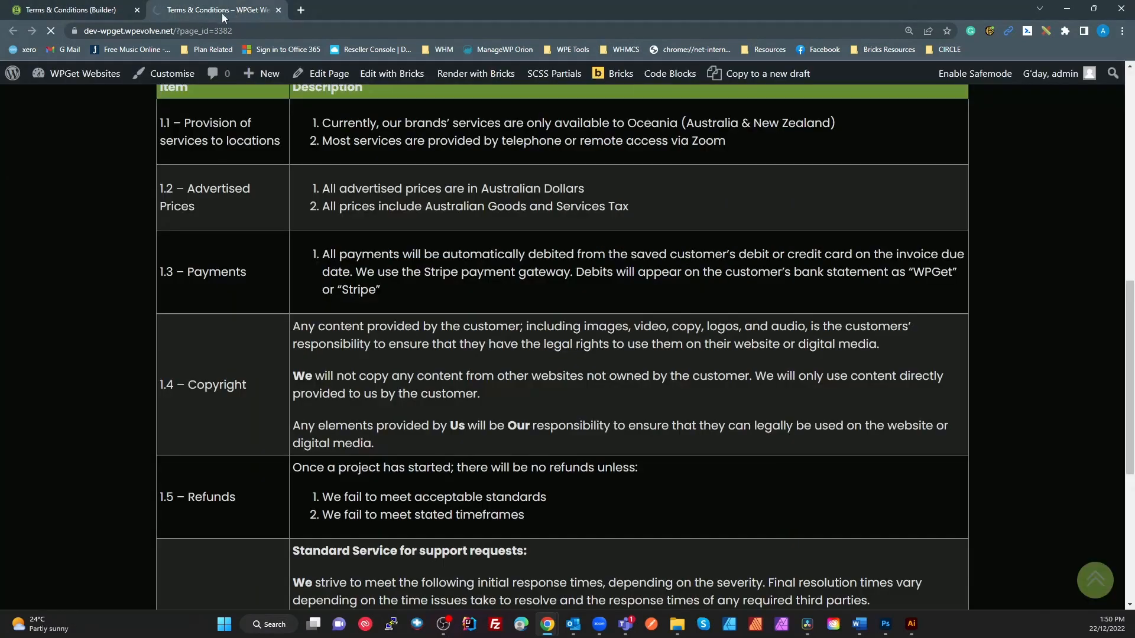
scroll(176, 323, "up", 6)
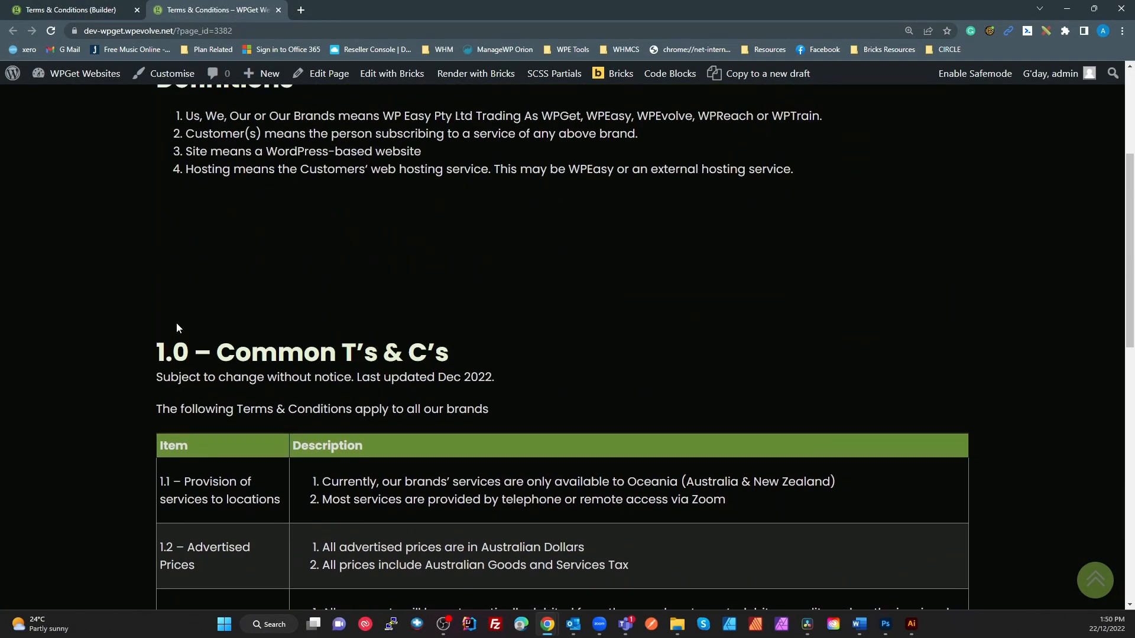
scroll(185, 340, "down", 5)
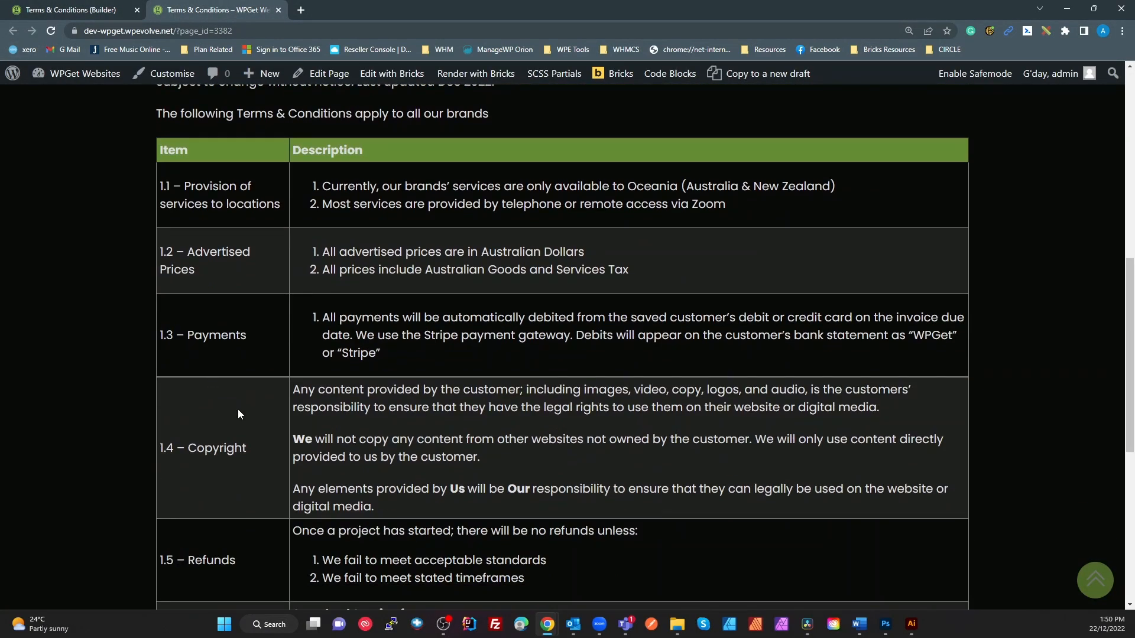
scroll(414, 435, "down", 5)
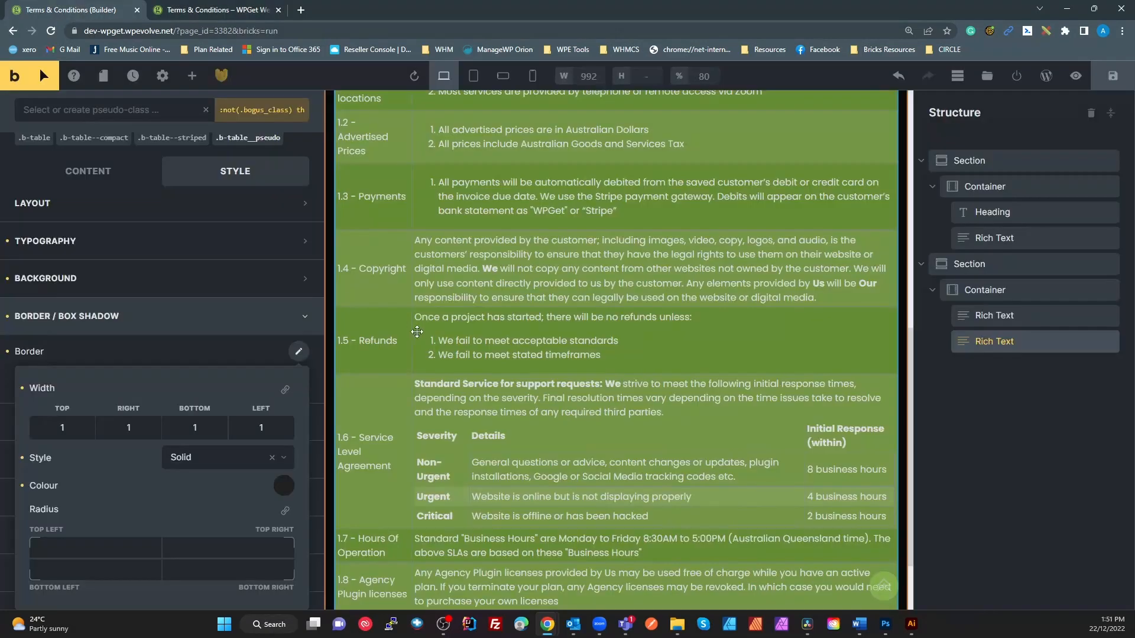
- Compare the builder's table with the frontend version, setting the browser zoom to 100% to examine borders and striped rows
scroll(418, 332, "up", 4)
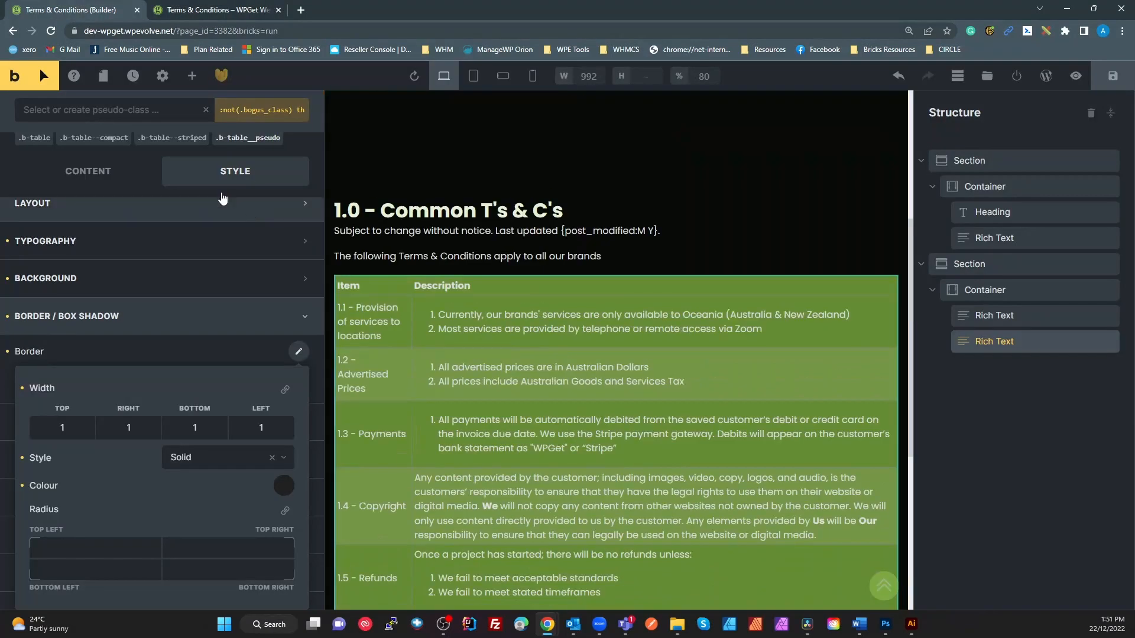
left_click(228, 15)
scroll(83, 290, "up", 3)
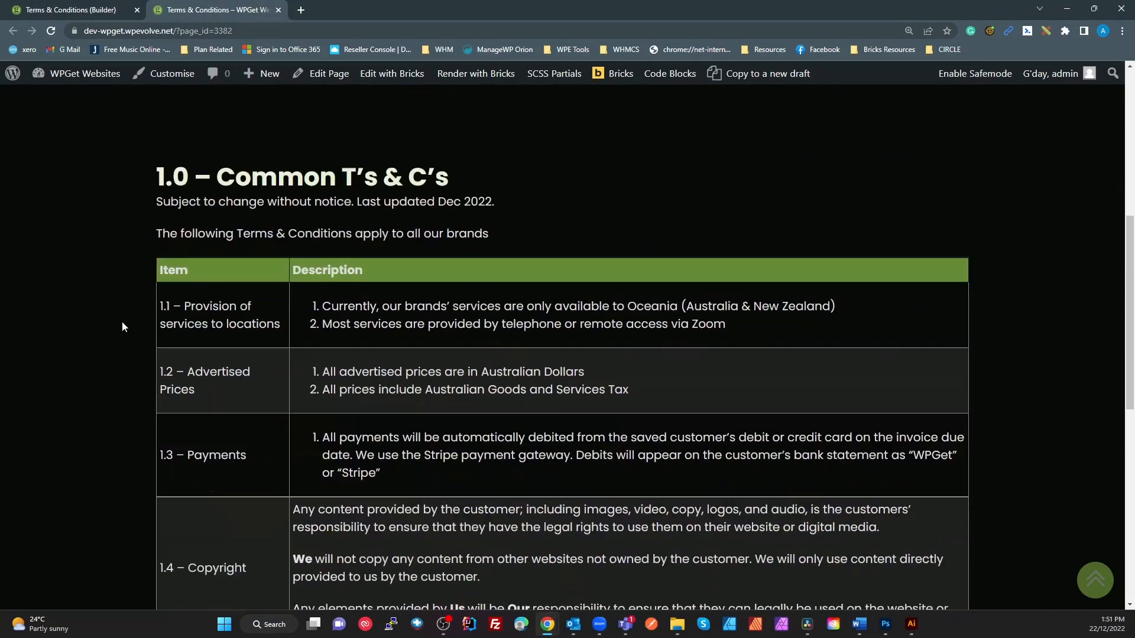
scroll(122, 325, "down", 8)
scroll(124, 310, "up", 4)
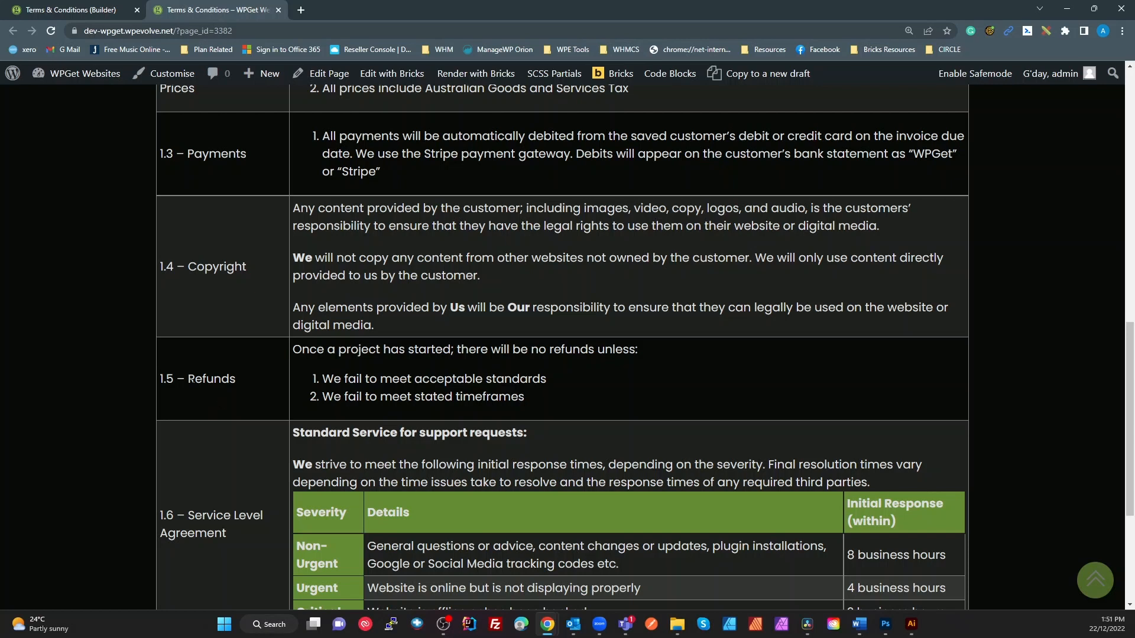
key("ctrl+minus")
key("ctrl+minus")
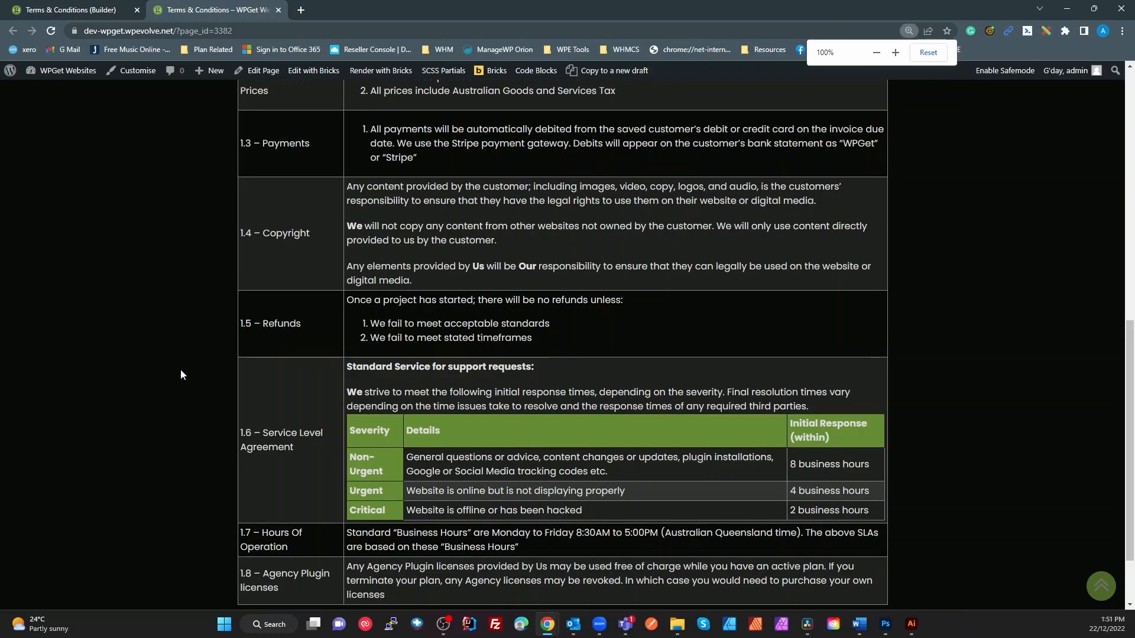
scroll(256, 372, "up", 5)
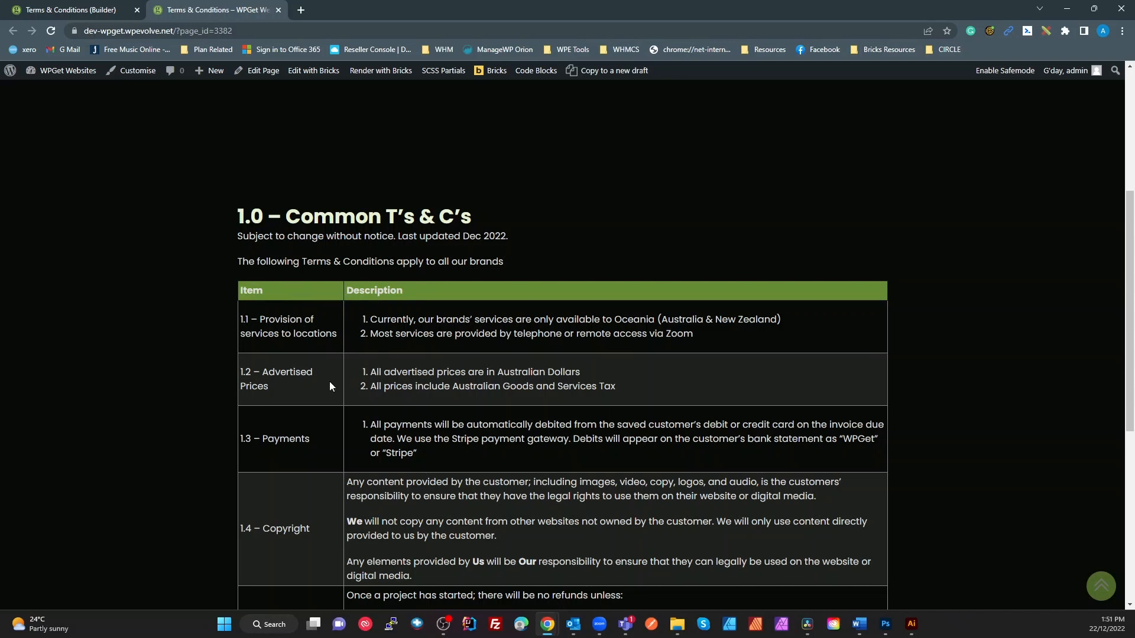
left_click_drag(236, 369, 725, 386)
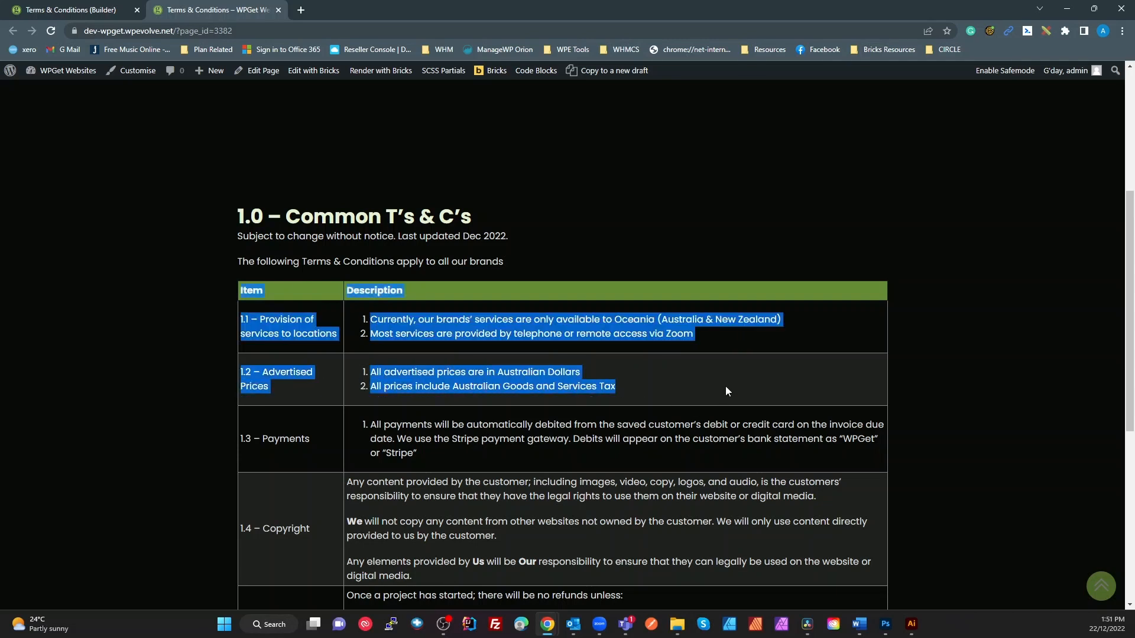
left_click(725, 385)
- Return to the builder, open the CSS settings and clear the active th pseudo-class to view the custom CSS of .b-table
left_click(98, 9)
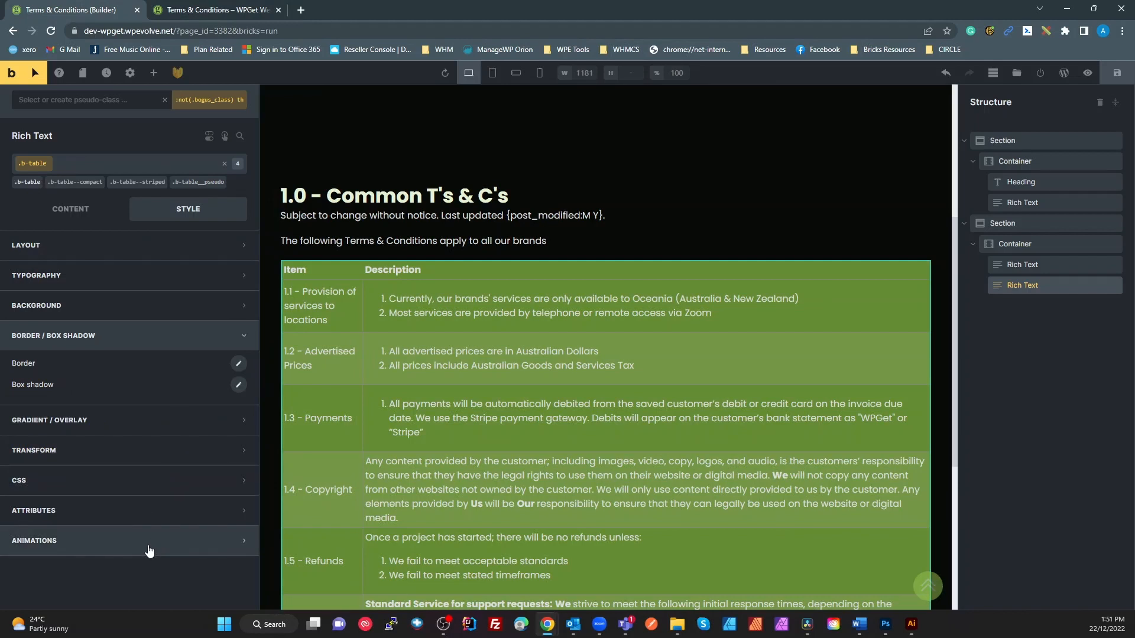
left_click(134, 183)
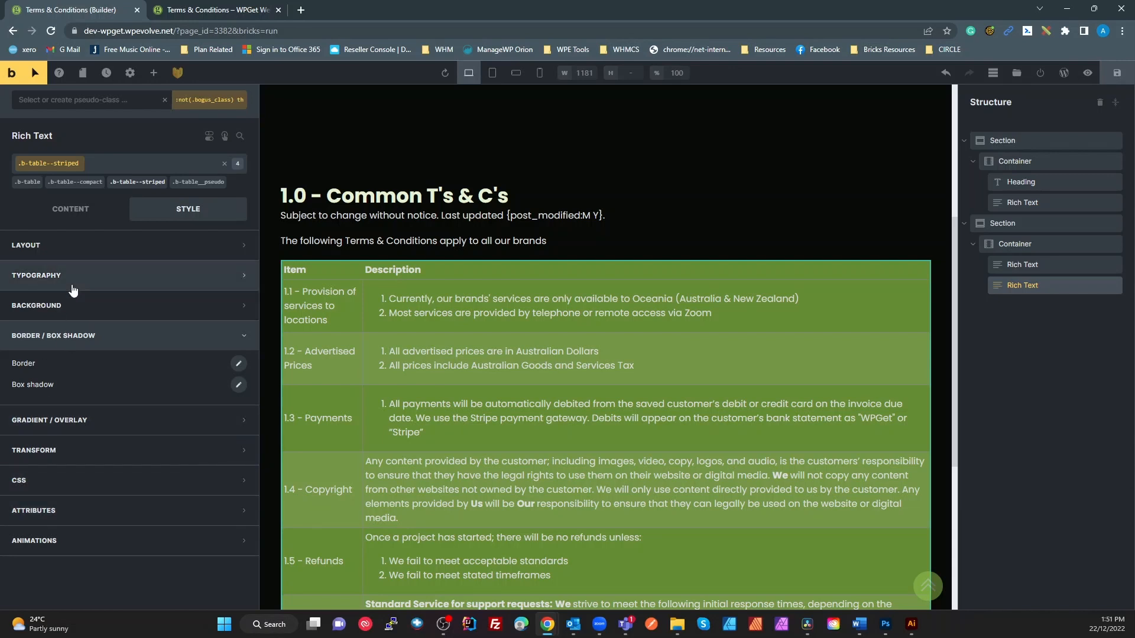
left_click(52, 480)
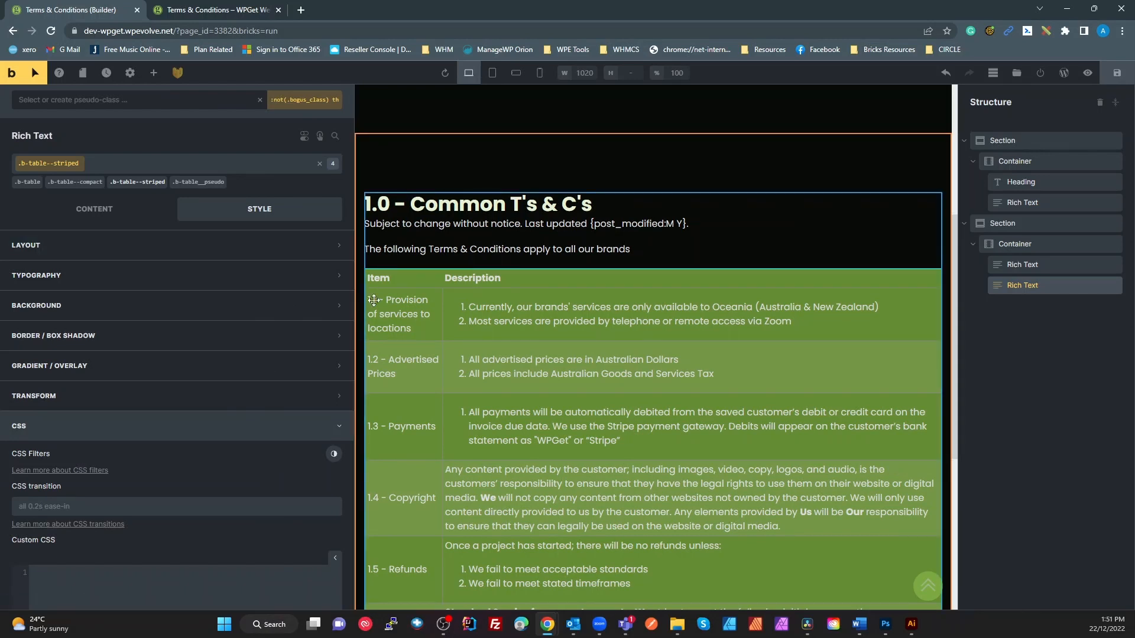
left_click(28, 183)
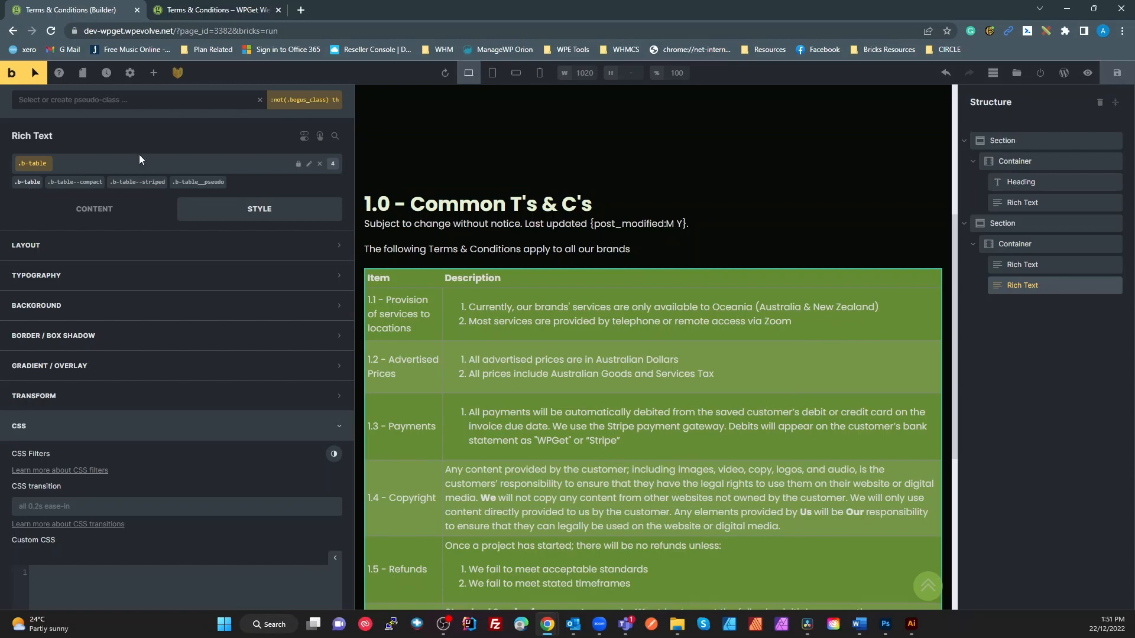
left_click(260, 100)
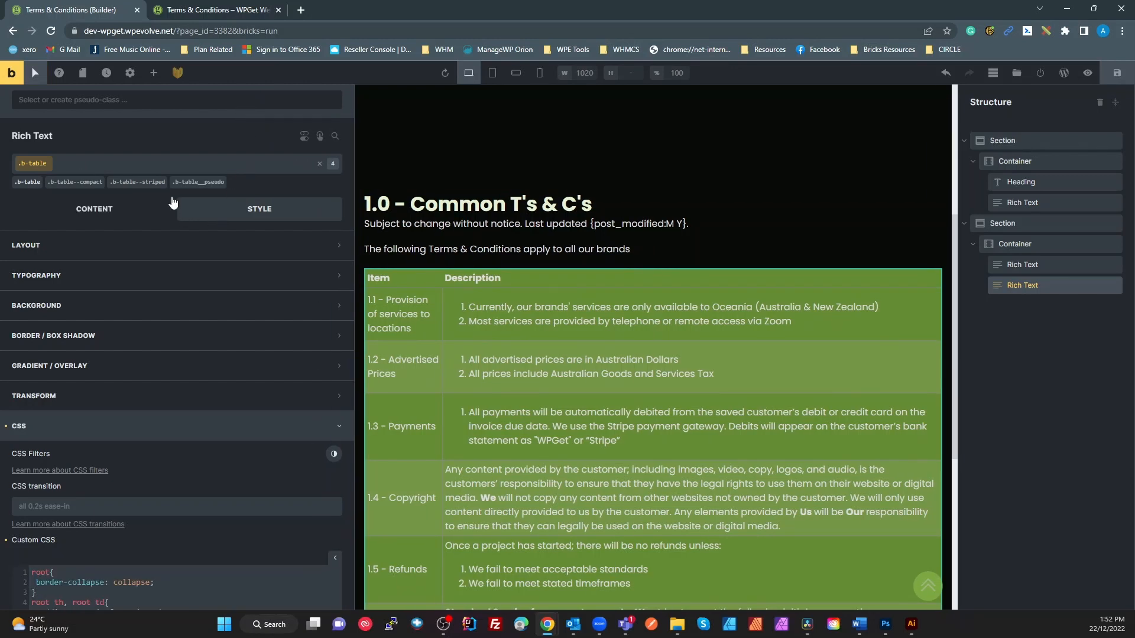
- Examine the even-row background rule in the custom CSS of .b-table--striped and the matching table rows on the canvas
left_click(141, 184)
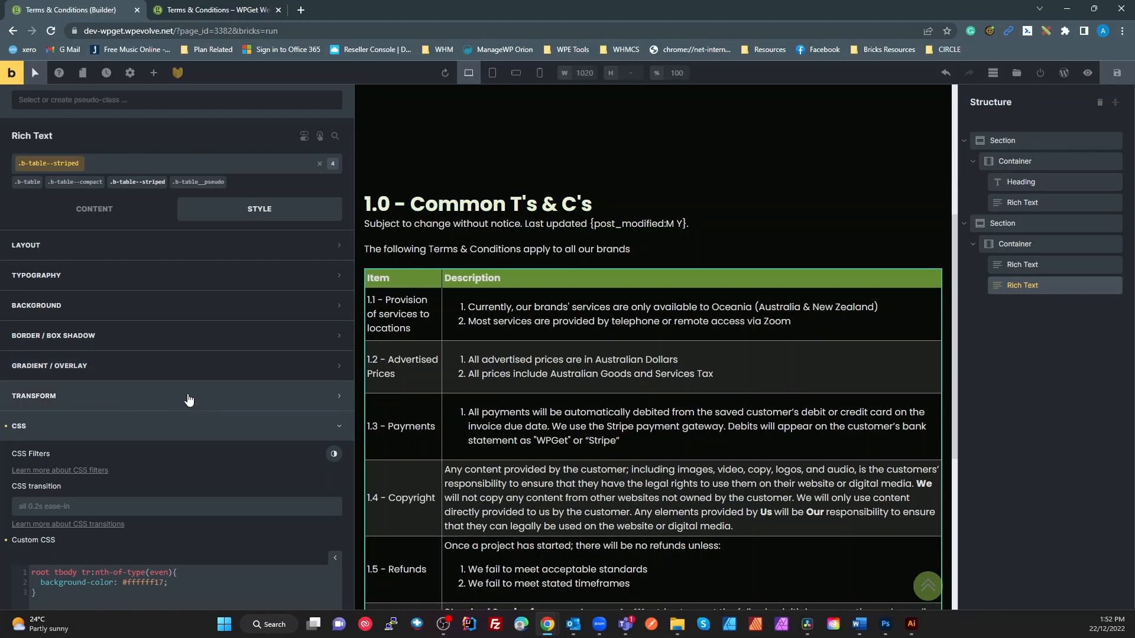
scroll(89, 470, "down", 3)
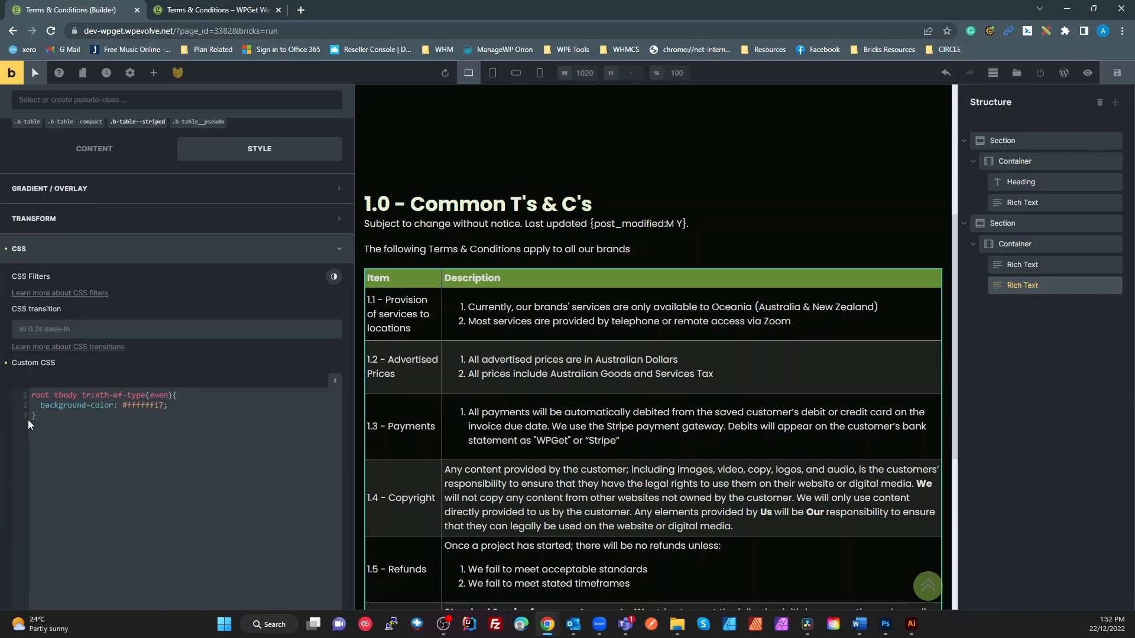
left_click(142, 406)
double_click(67, 396)
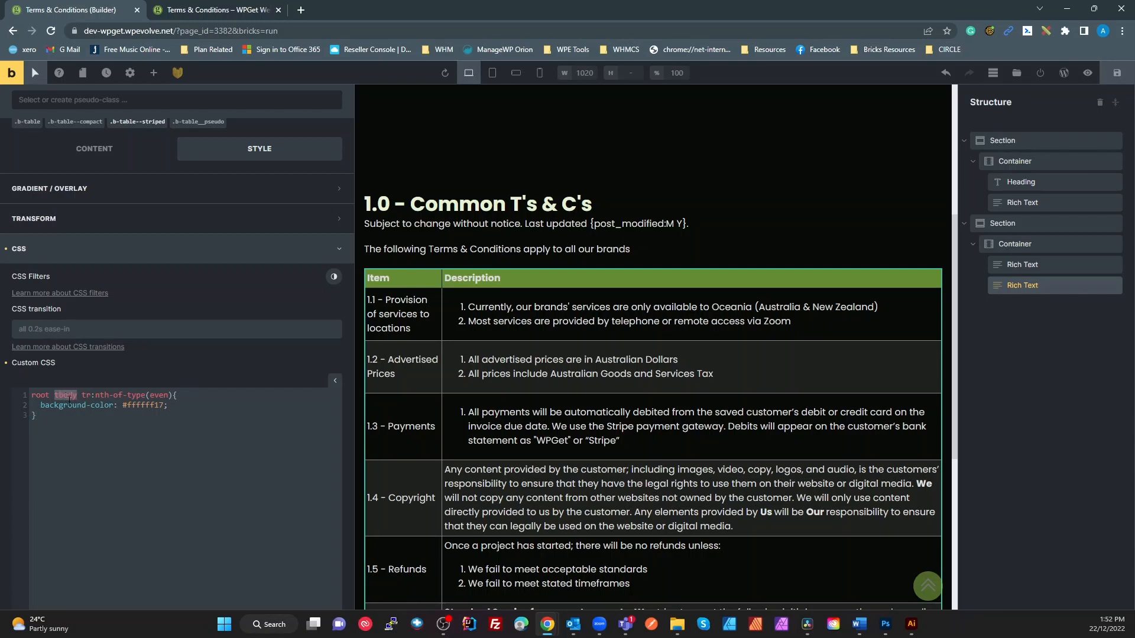
left_click(120, 416)
left_click(130, 405)
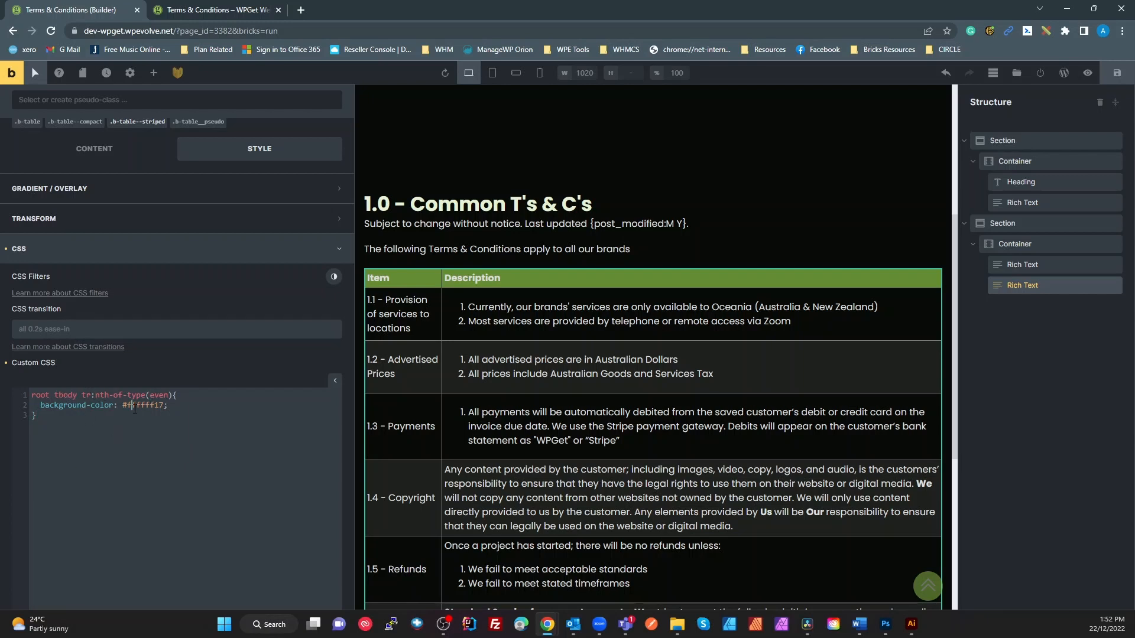
scroll(804, 378, "down", 5)
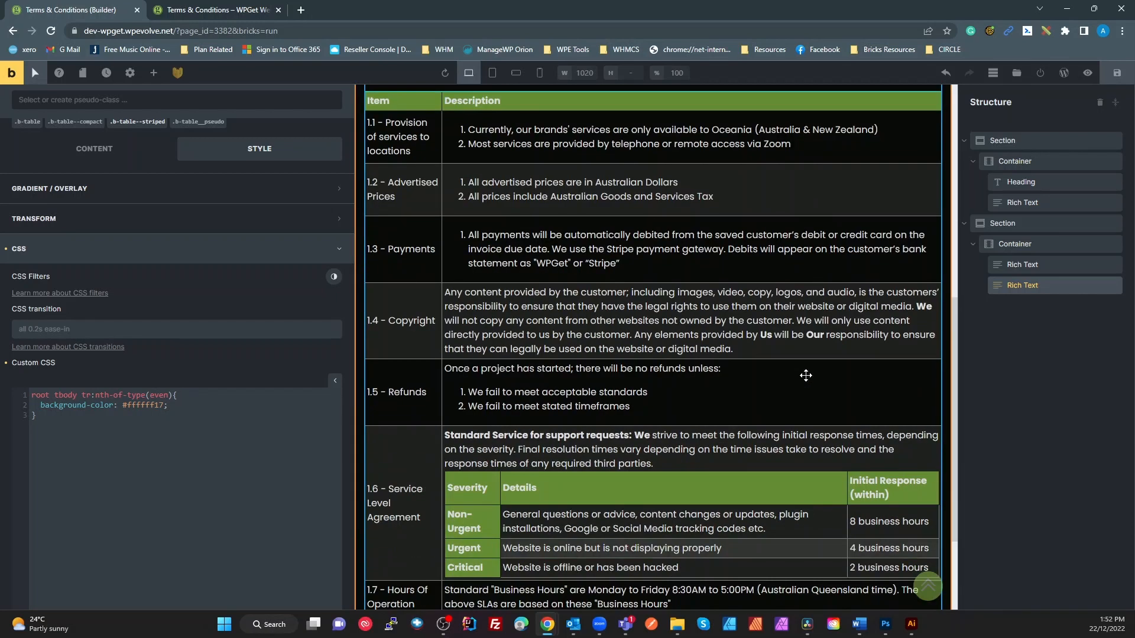
scroll(808, 383, "up", 8)
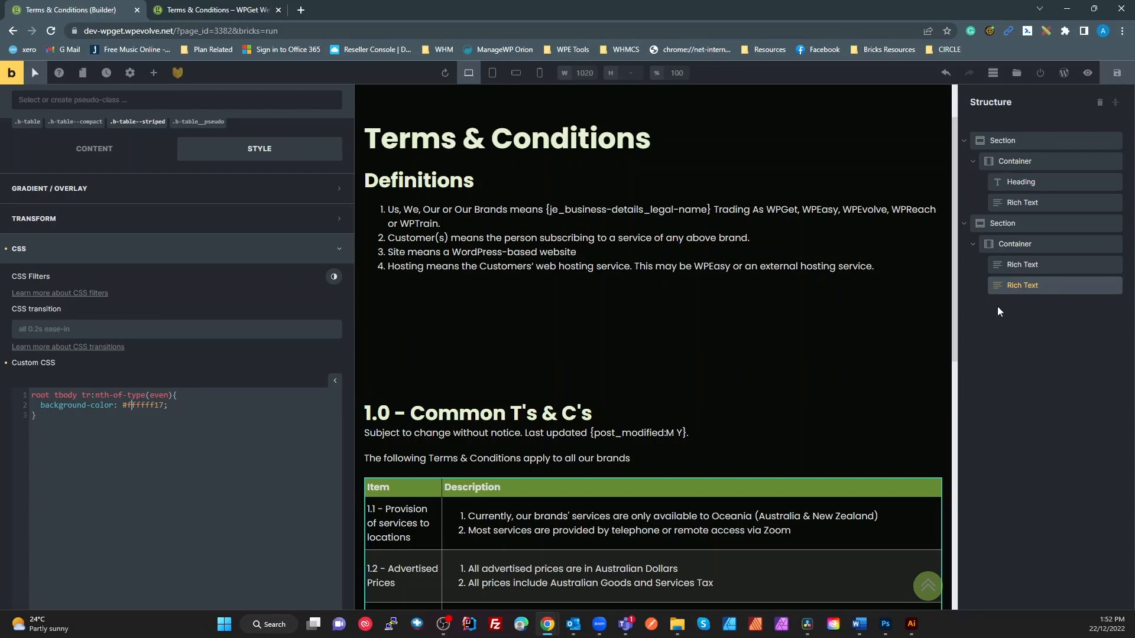
- Reselect the table's Rich Text element and switch from .b-table__pseudo to the .b-table class to view its custom CSS
left_click(1021, 288)
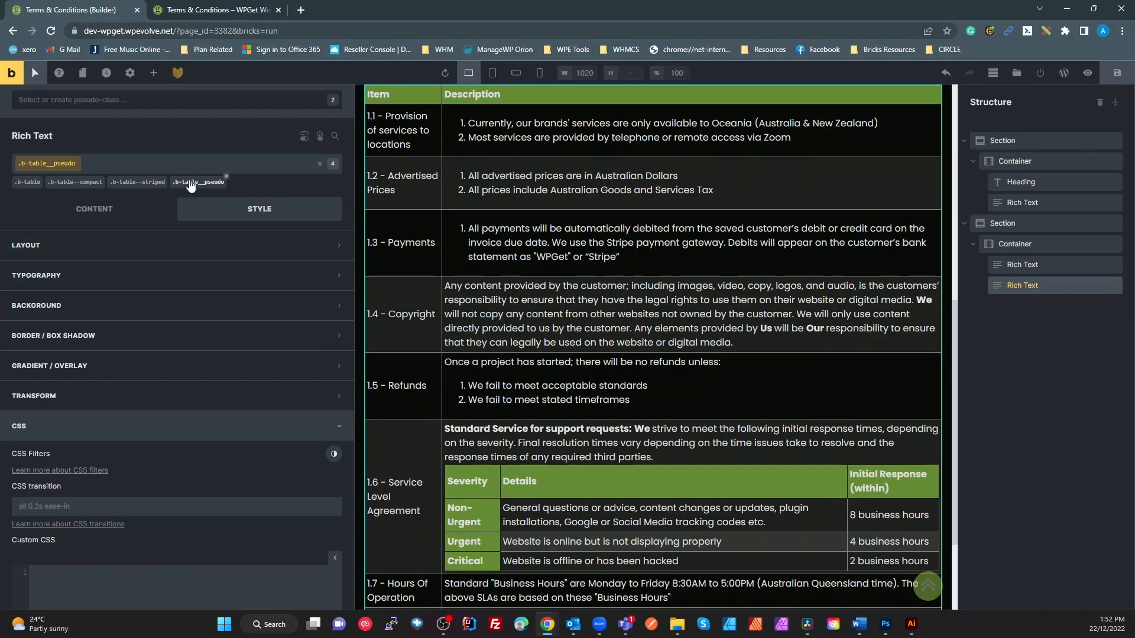
left_click(30, 183)
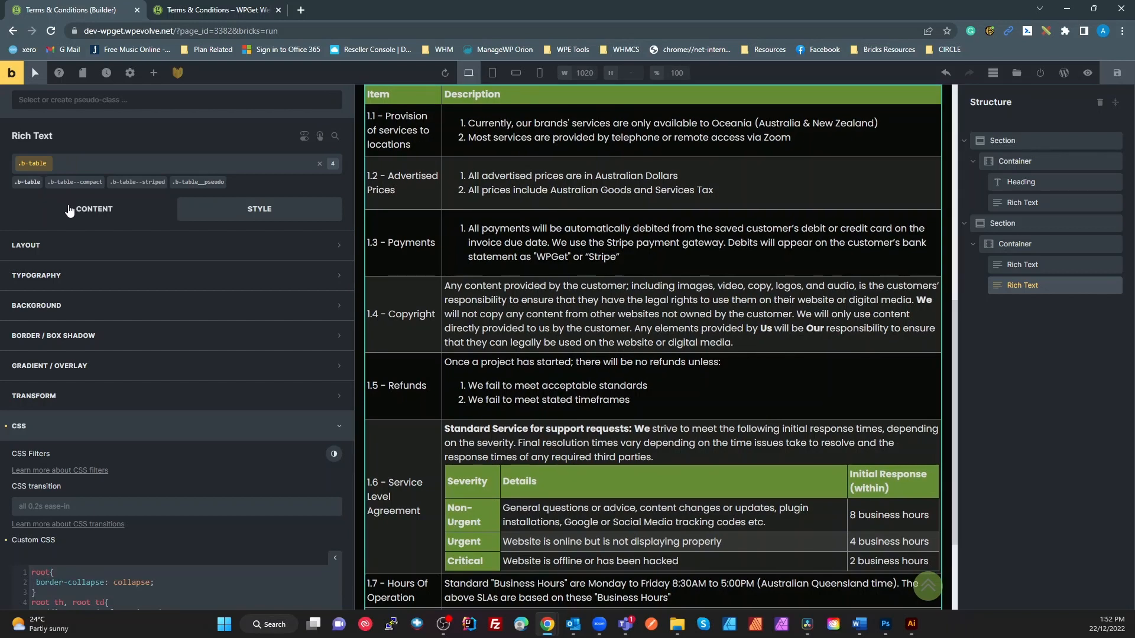